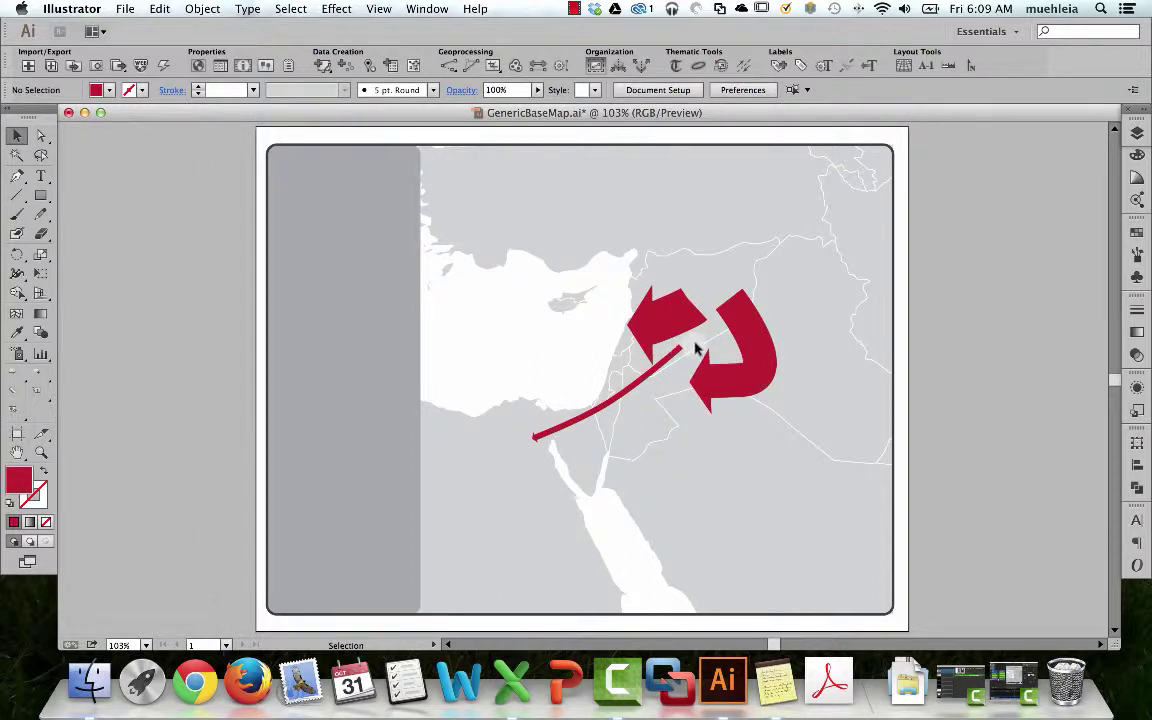
click(697, 329)
drag(686, 320, 677, 330)
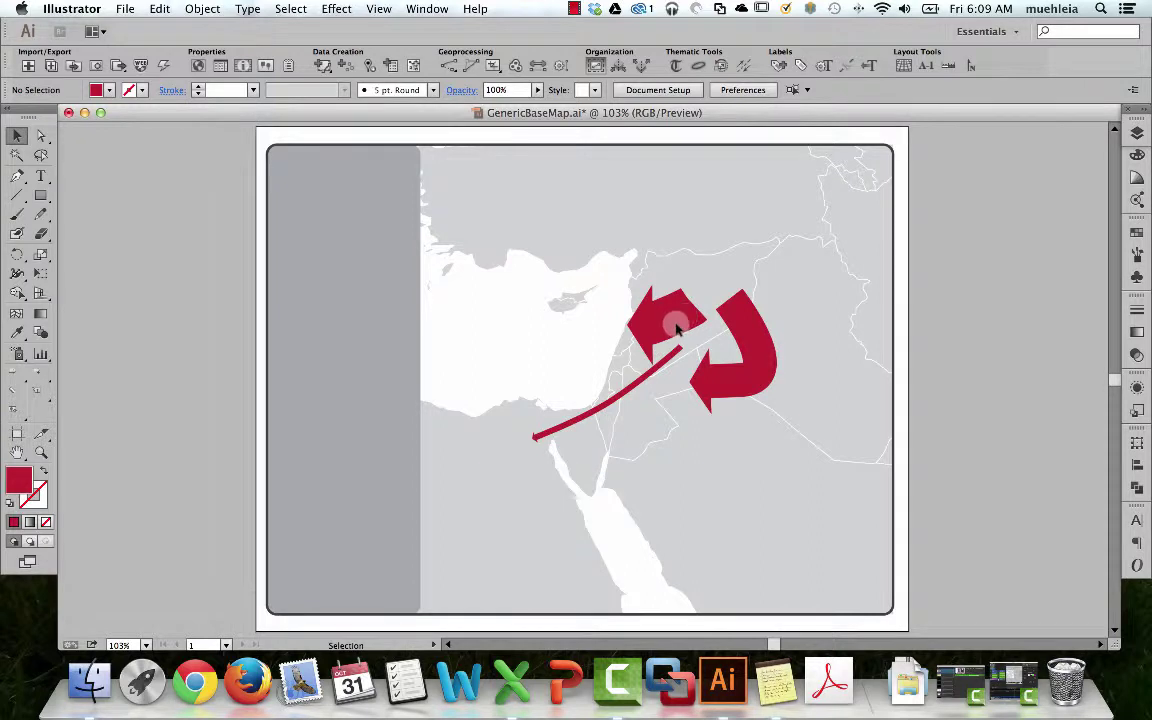
drag(677, 330, 659, 369)
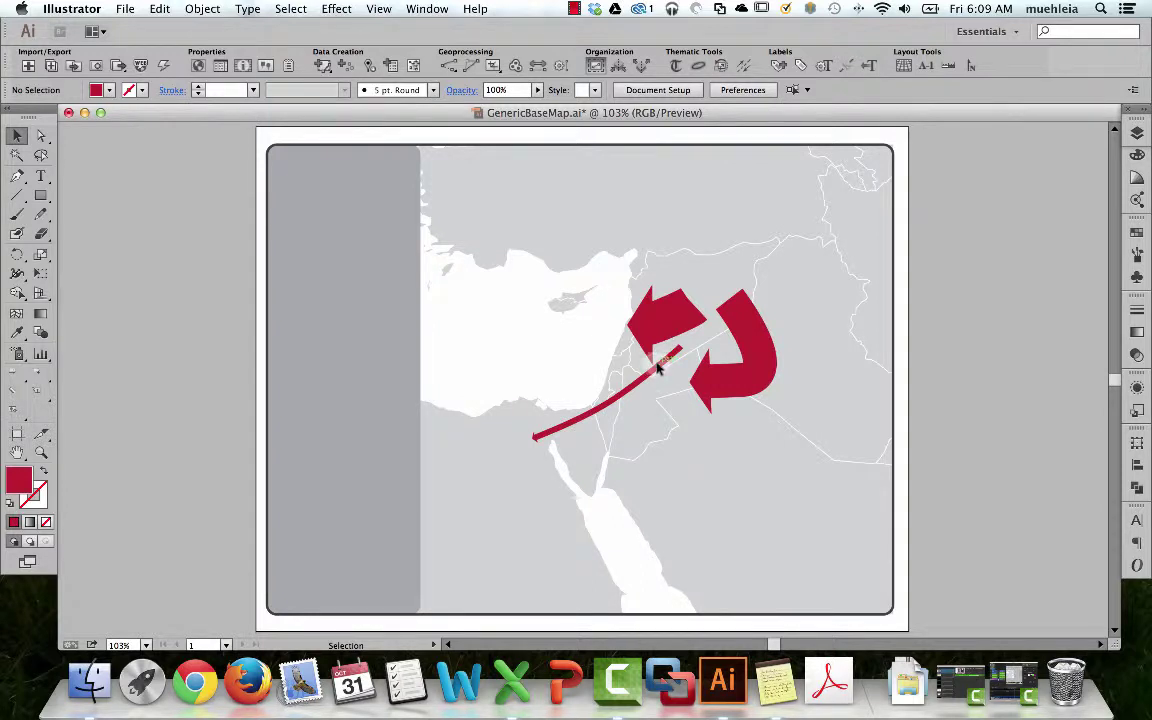
click(675, 318)
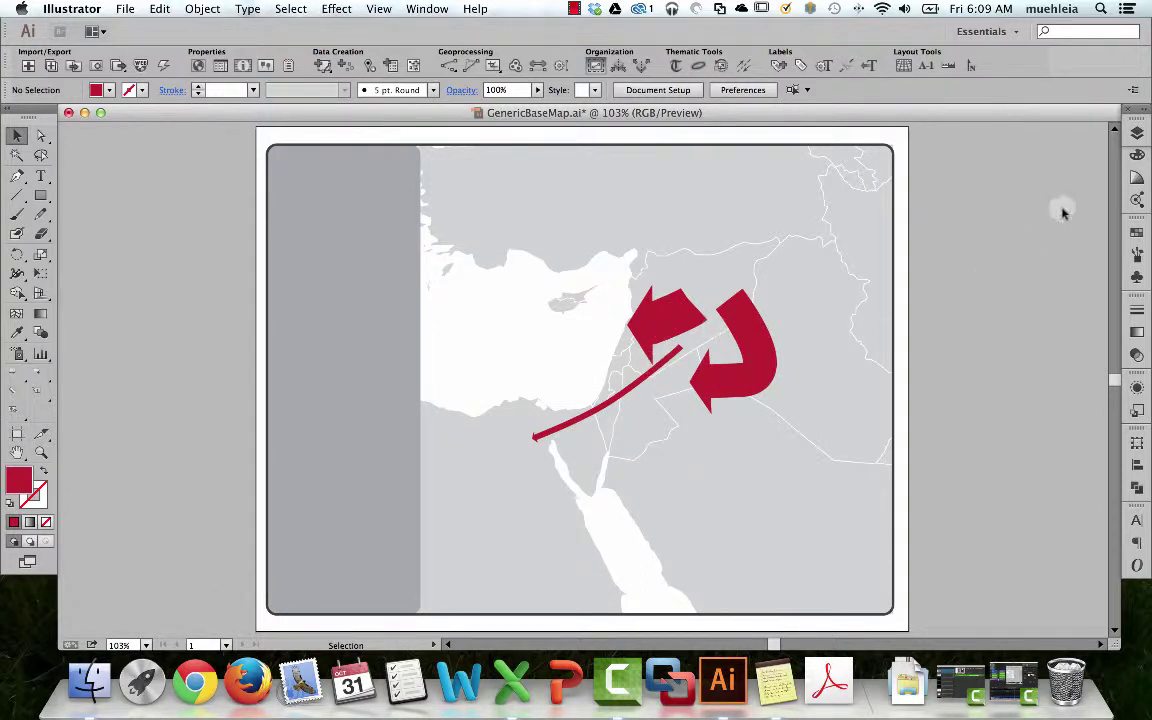
Delete the dummyTest layer, and unlock the MappedArea layer that holds the Refugee Flows sublayer
key(F7)
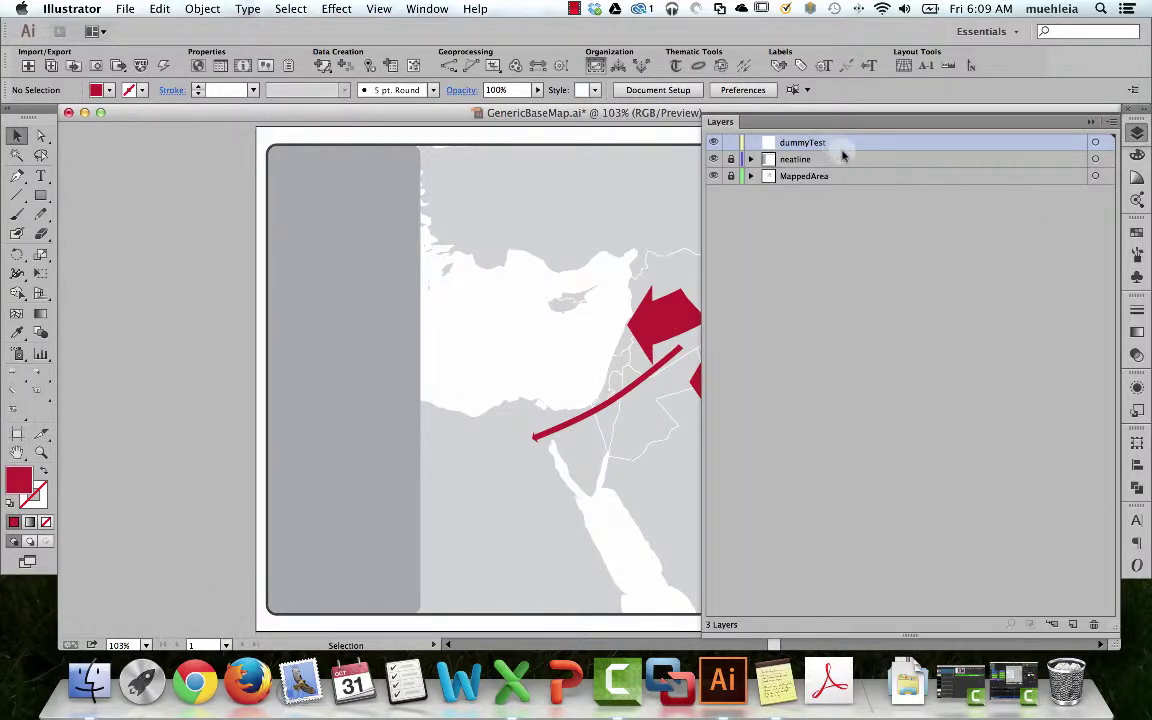
click(1094, 624)
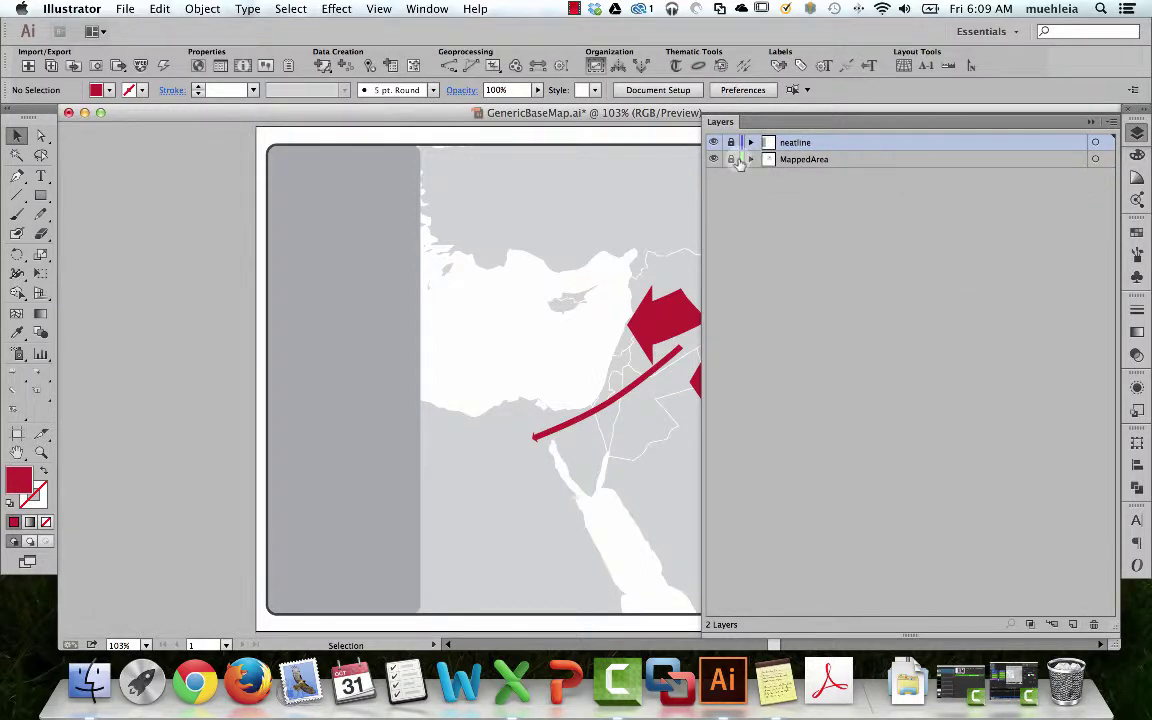
click(751, 159)
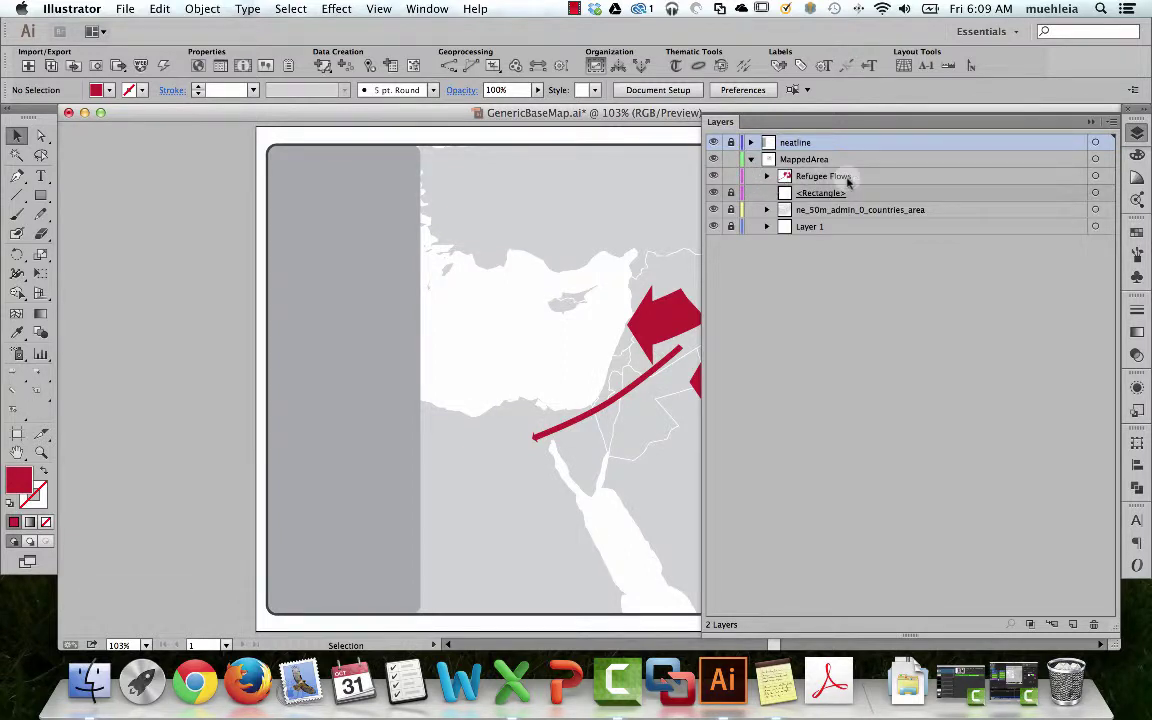
click(751, 160)
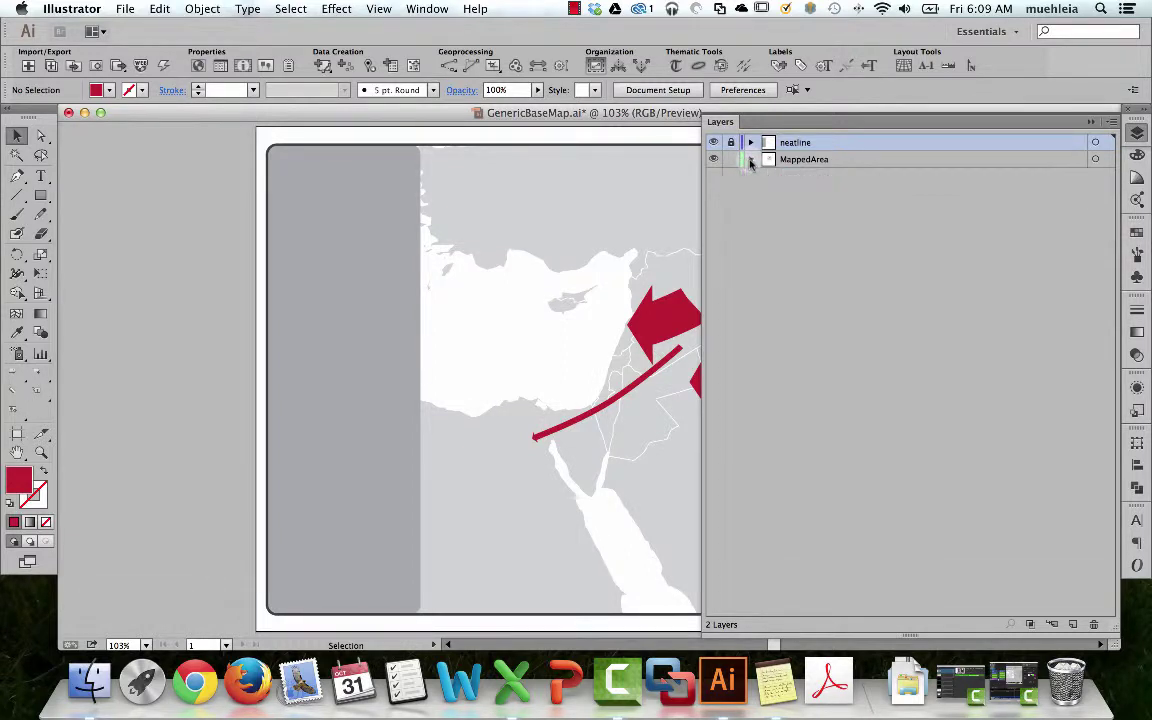
Select the short, broad arrow and the curved arrow in turn to check their stroke weights
click(665, 312)
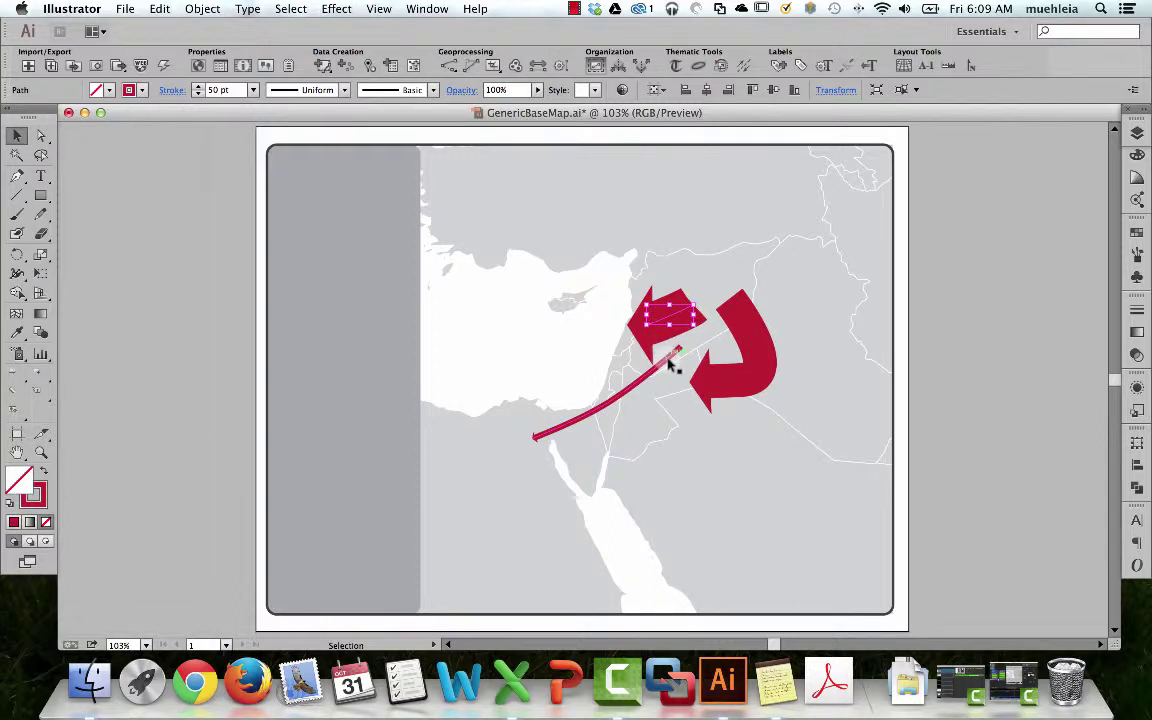
mouse_move(675, 365)
mouse_down()
mouse_move(705, 350)
mouse_move(675, 367)
mouse_up()
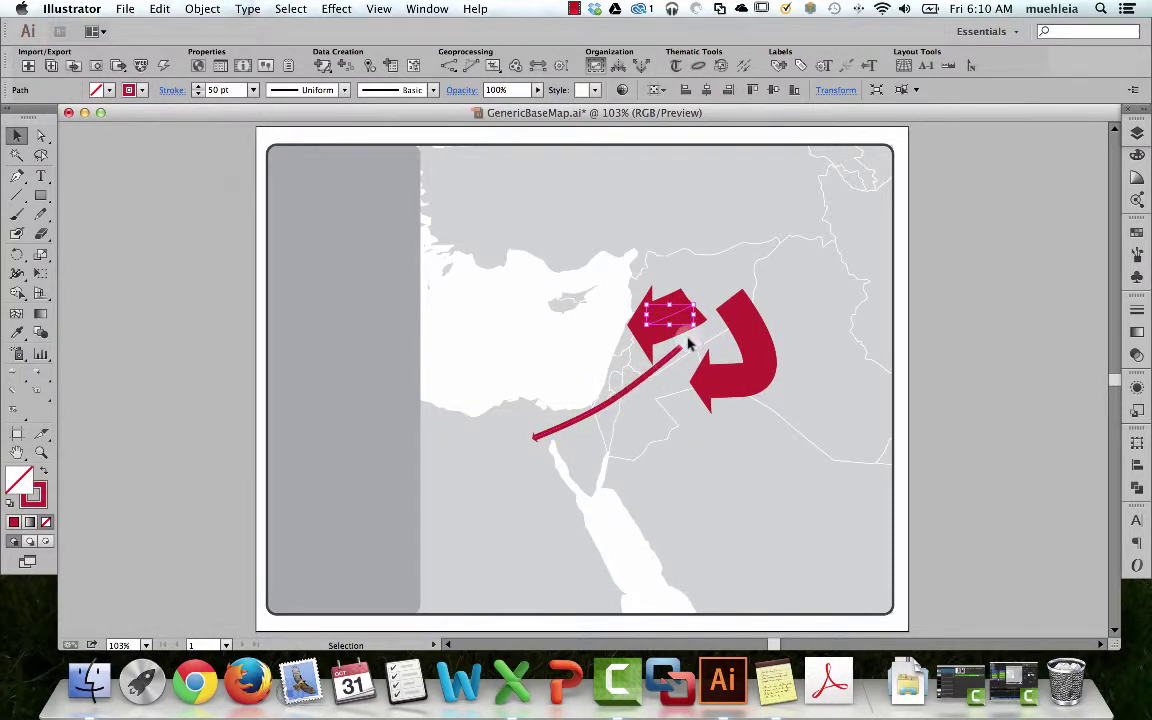
click(678, 316)
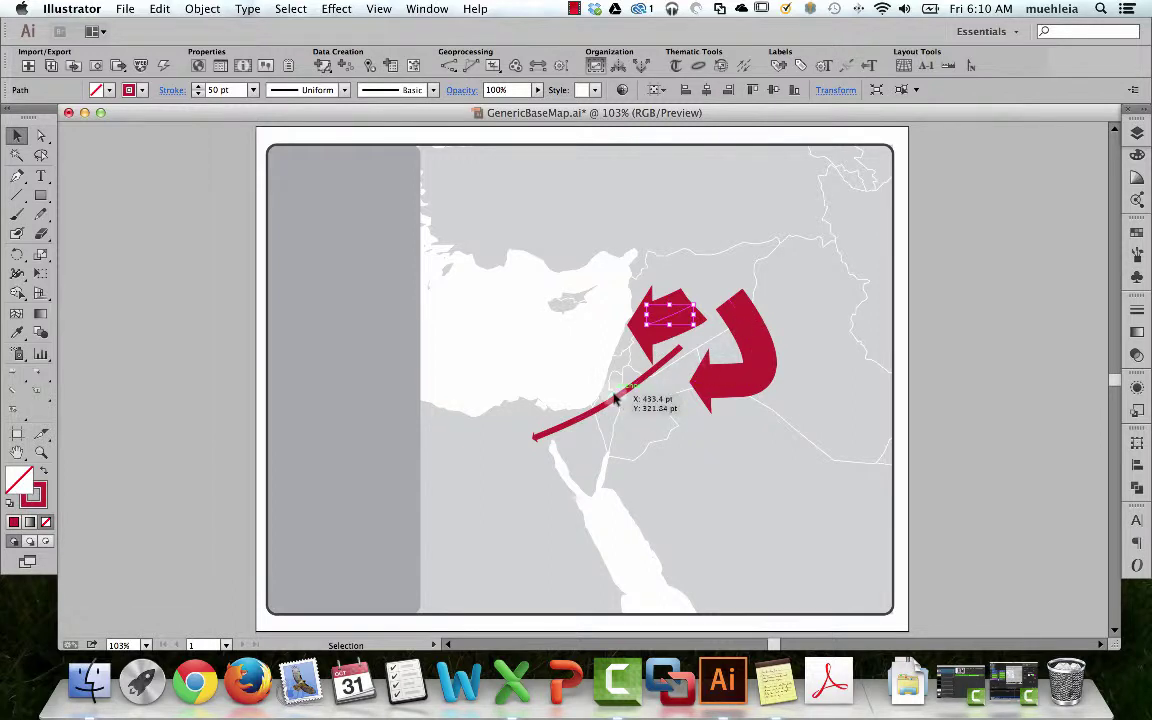
click(762, 355)
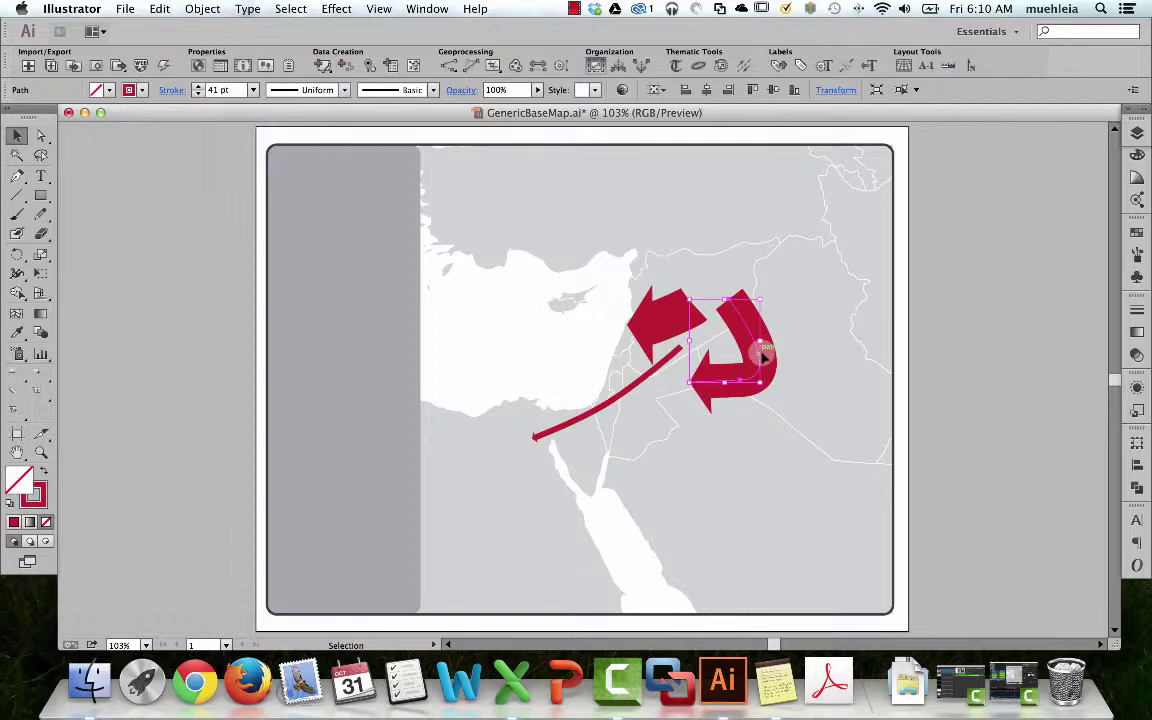
Switch to Excel to check the LineThickness values for Jordan and Egypt, and return to Illustrator
click(512, 688)
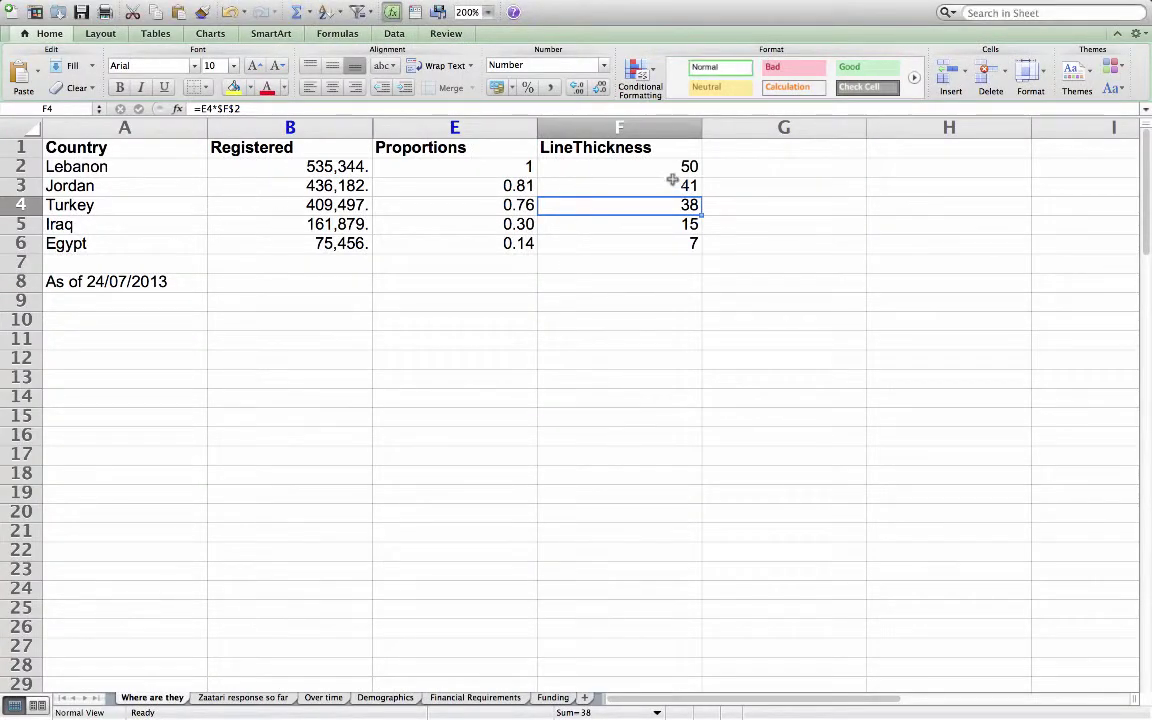
click(663, 185)
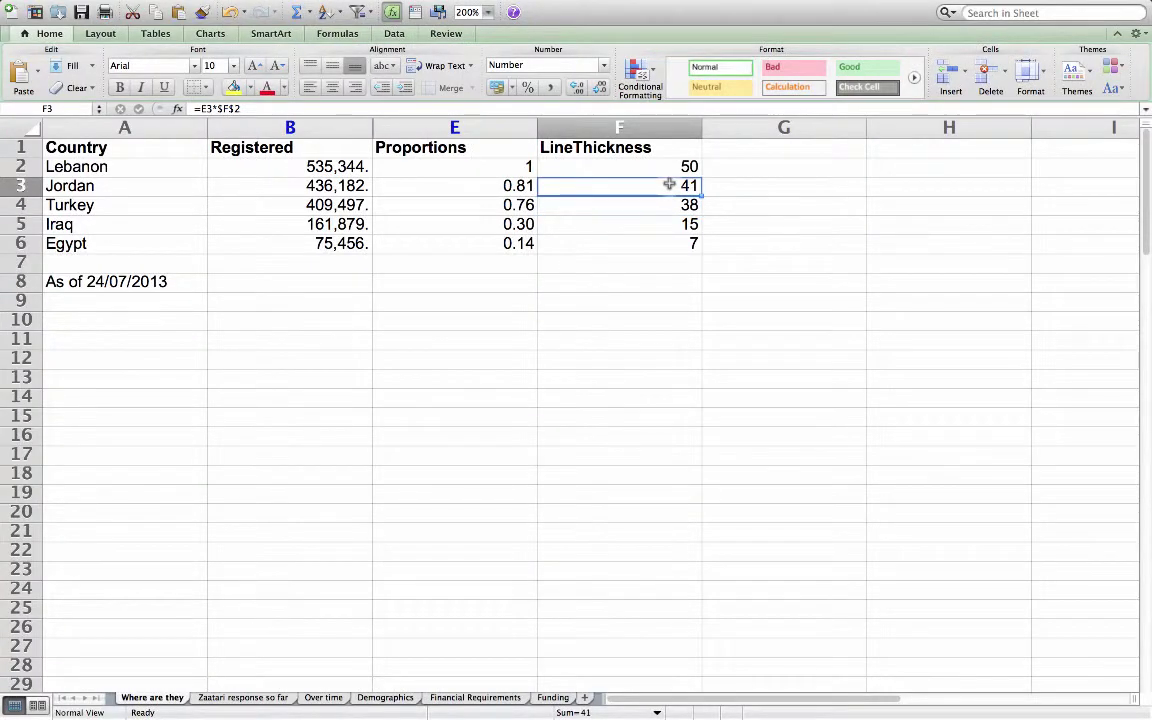
click(661, 243)
key(super+Tab)
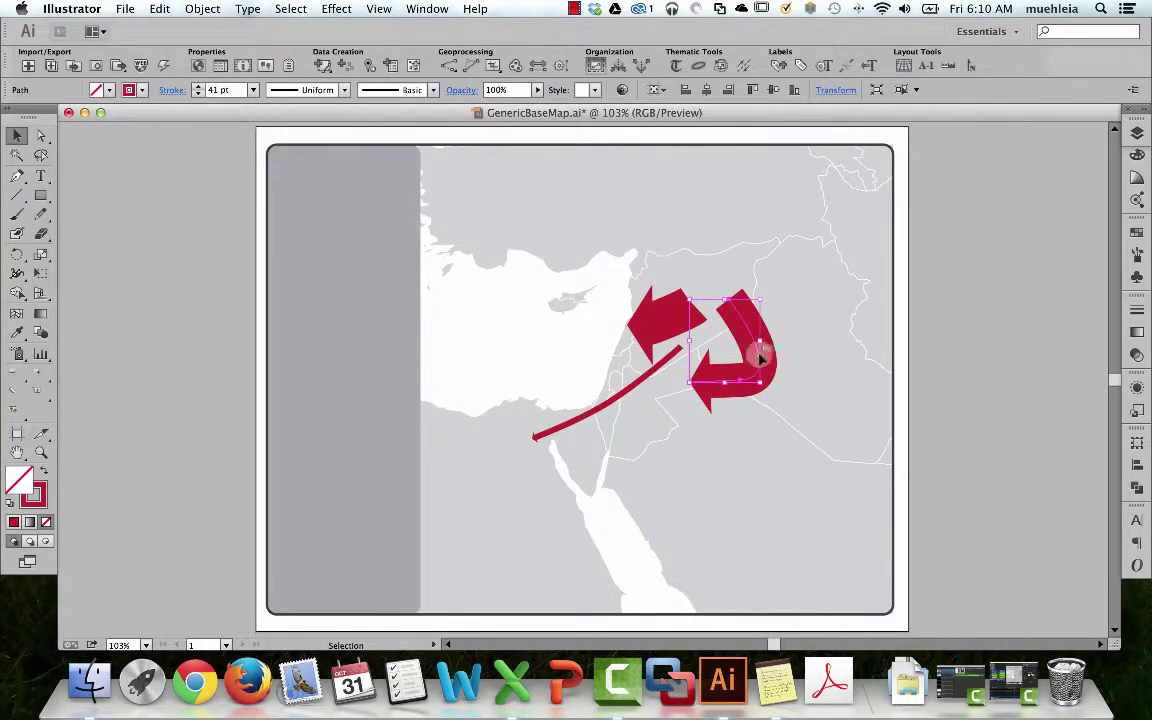
Stretch the thin arrow eastward into a wider, flatter shape and move it slightly south, below the curved arrow
click(640, 374)
drag(684, 347, 778, 404)
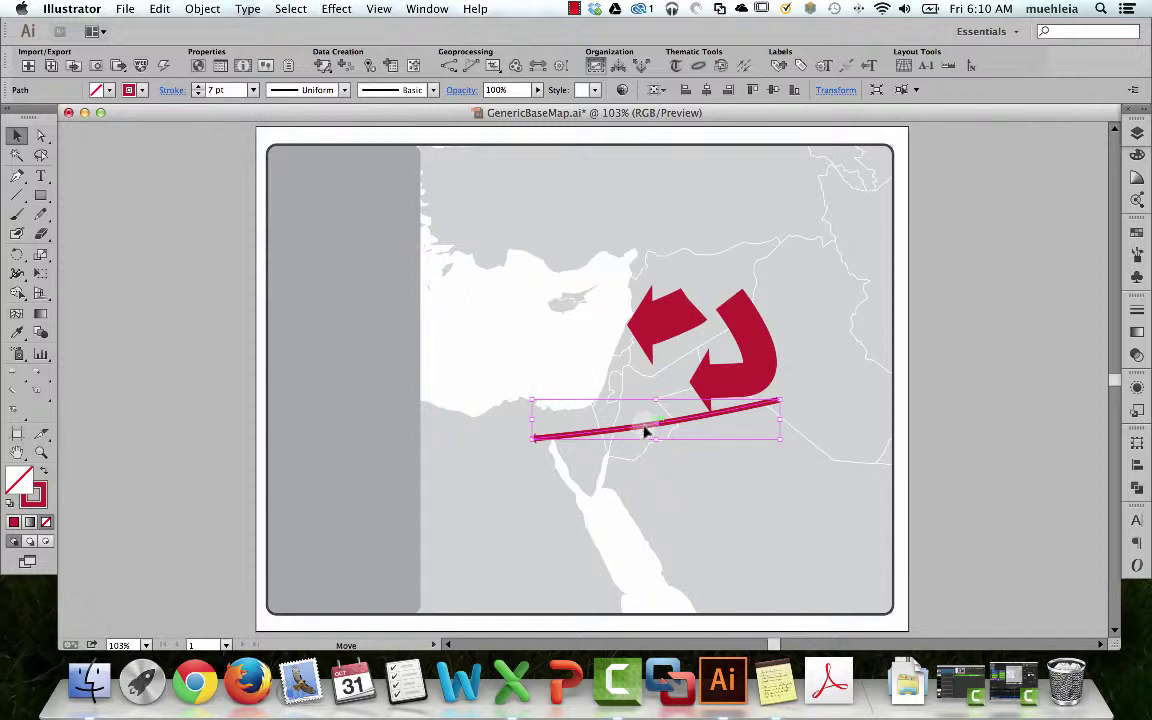
drag(645, 430, 645, 442)
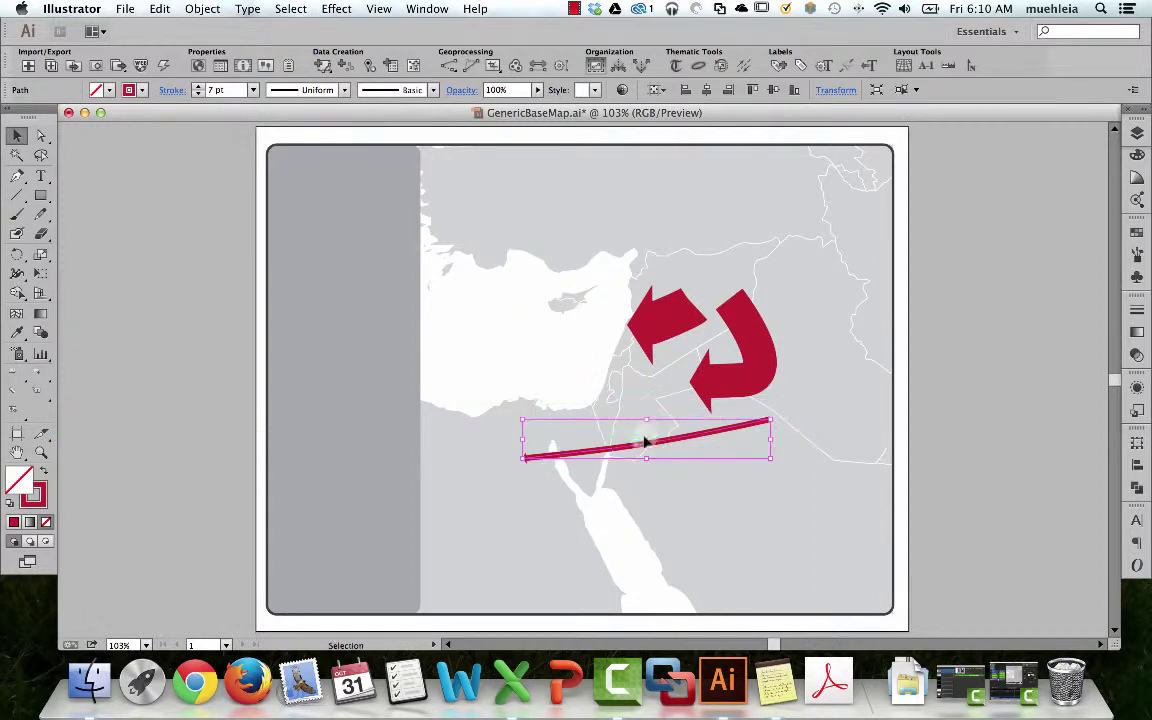
Set the curved arrow's stroke weight to 48 pt
click(735, 384)
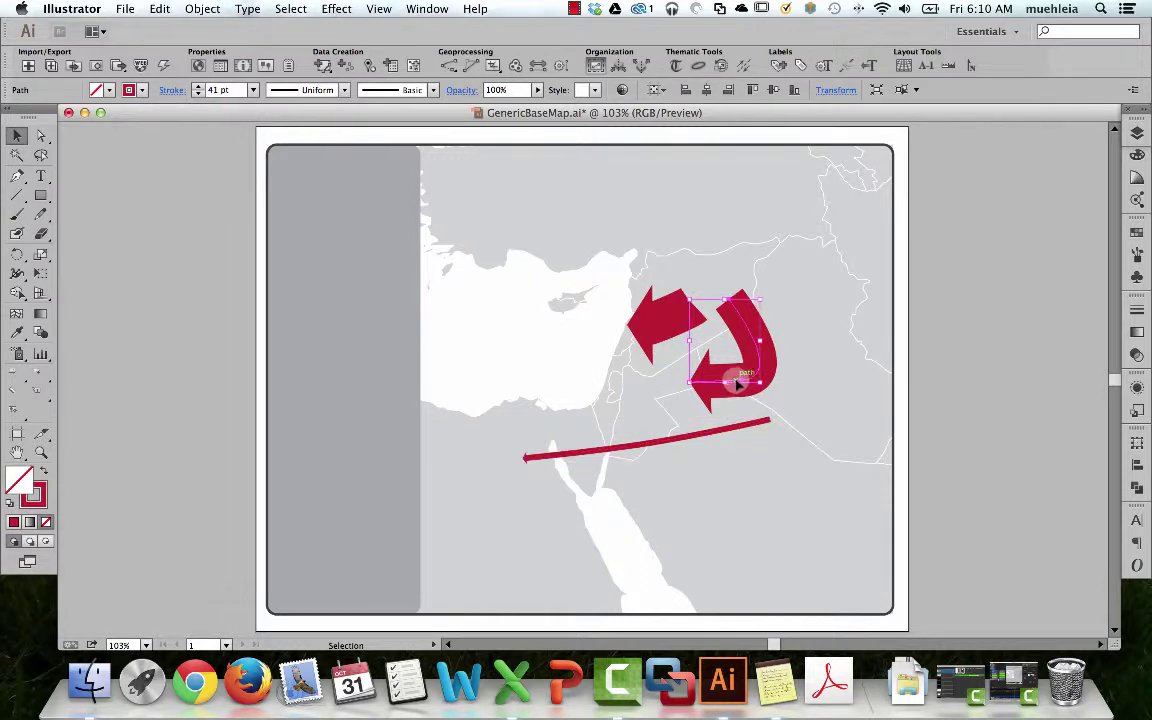
click(199, 86)
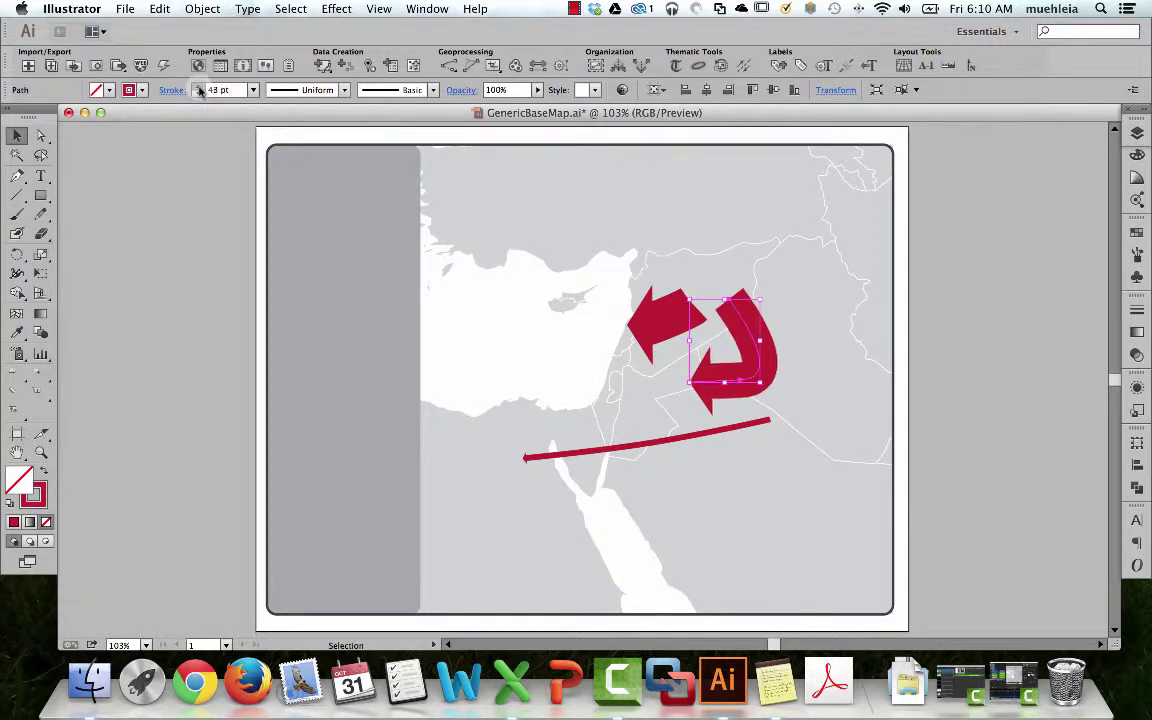
click(199, 86)
click(199, 86)
click(199, 86)
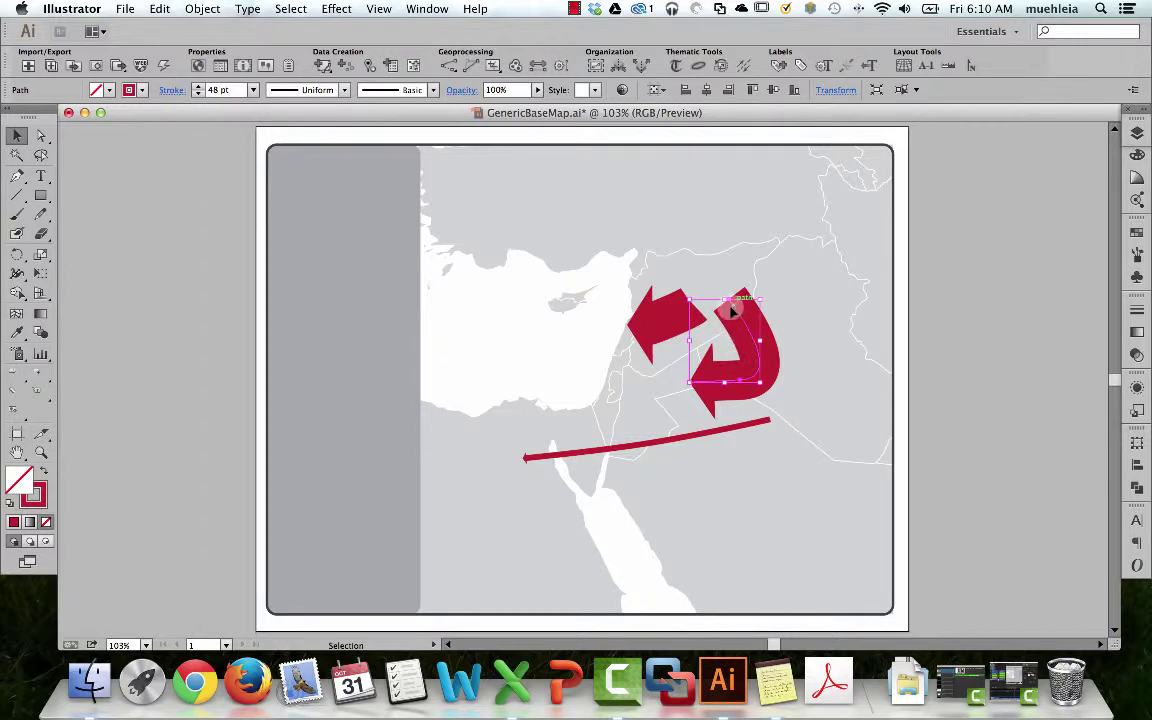
Reshape the curved arrow with anchors at about X 575, Y 184 pt (start), 524, 318 (middle) and 458, 339 (tip), and smooth the middle bend
key(a)
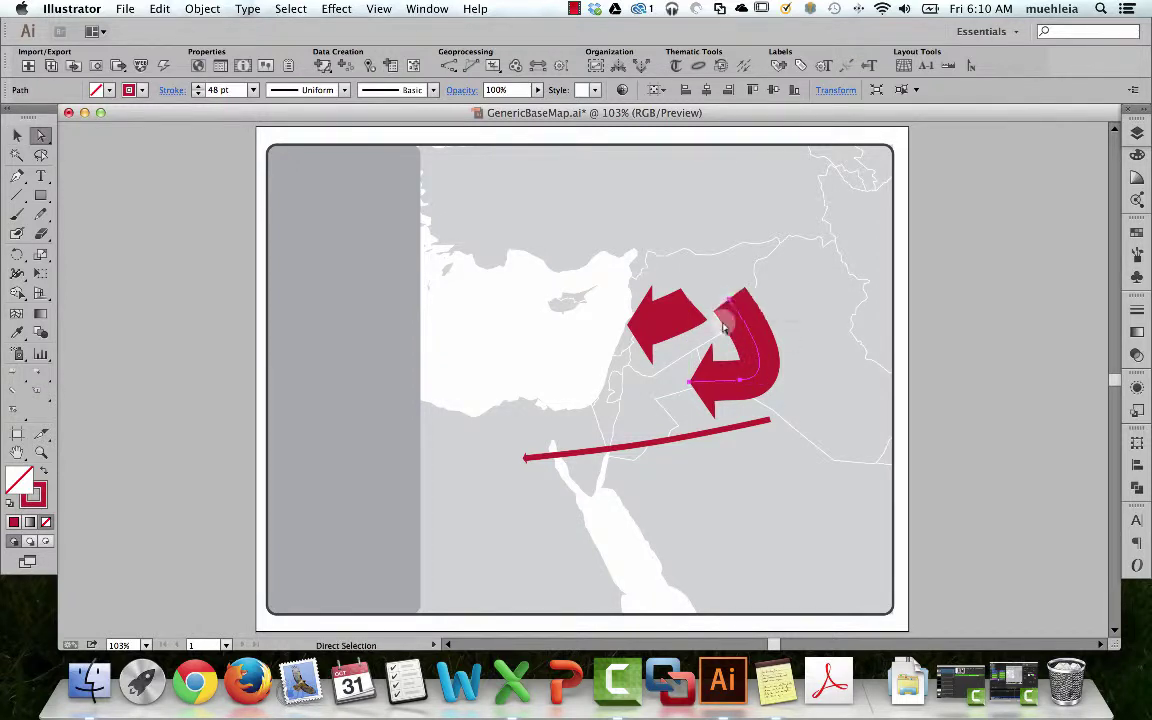
click(740, 383)
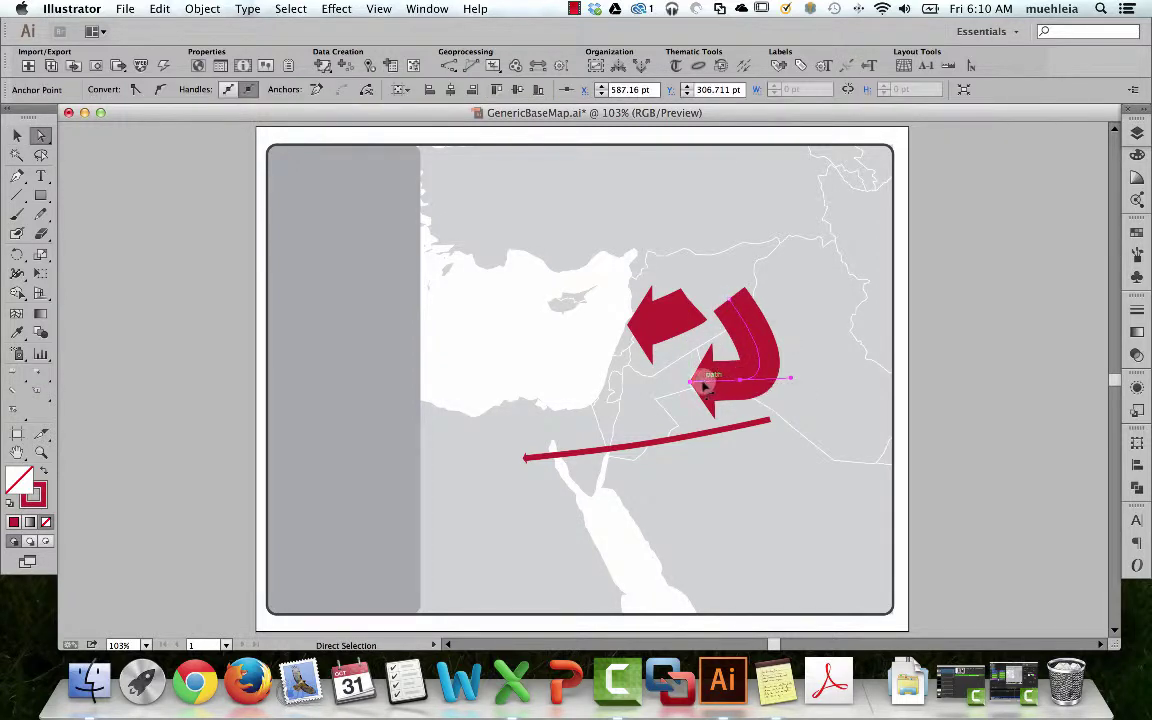
drag(741, 385, 688, 389)
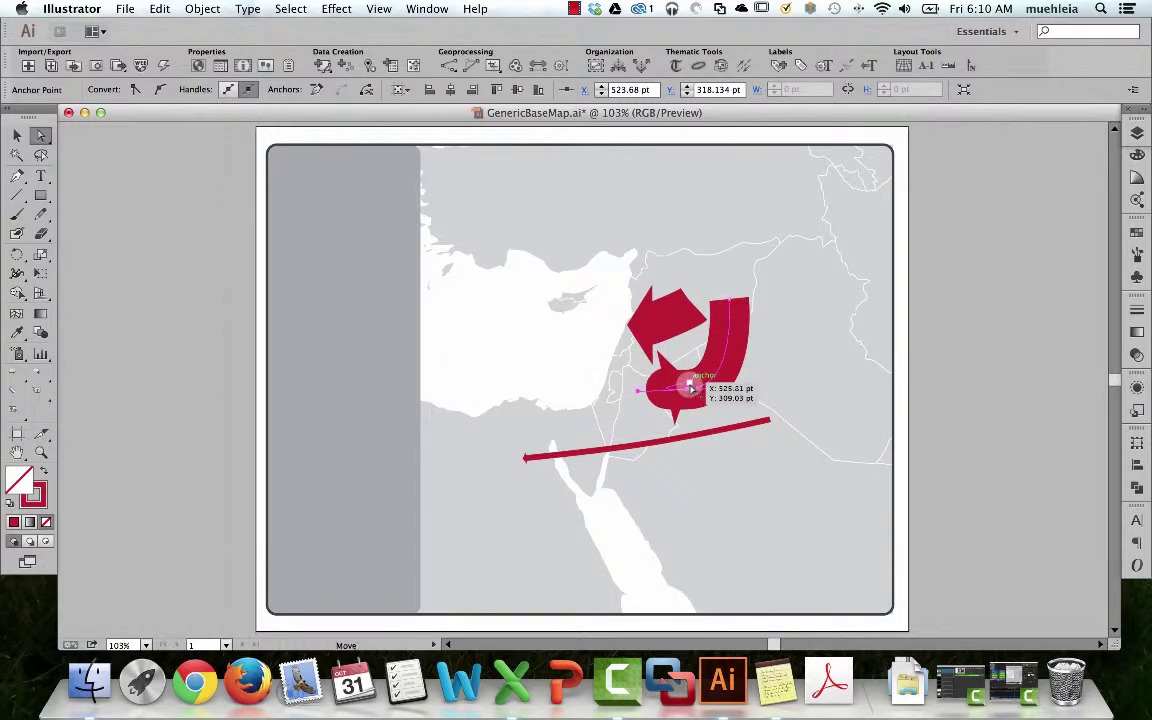
drag(690, 387, 634, 405)
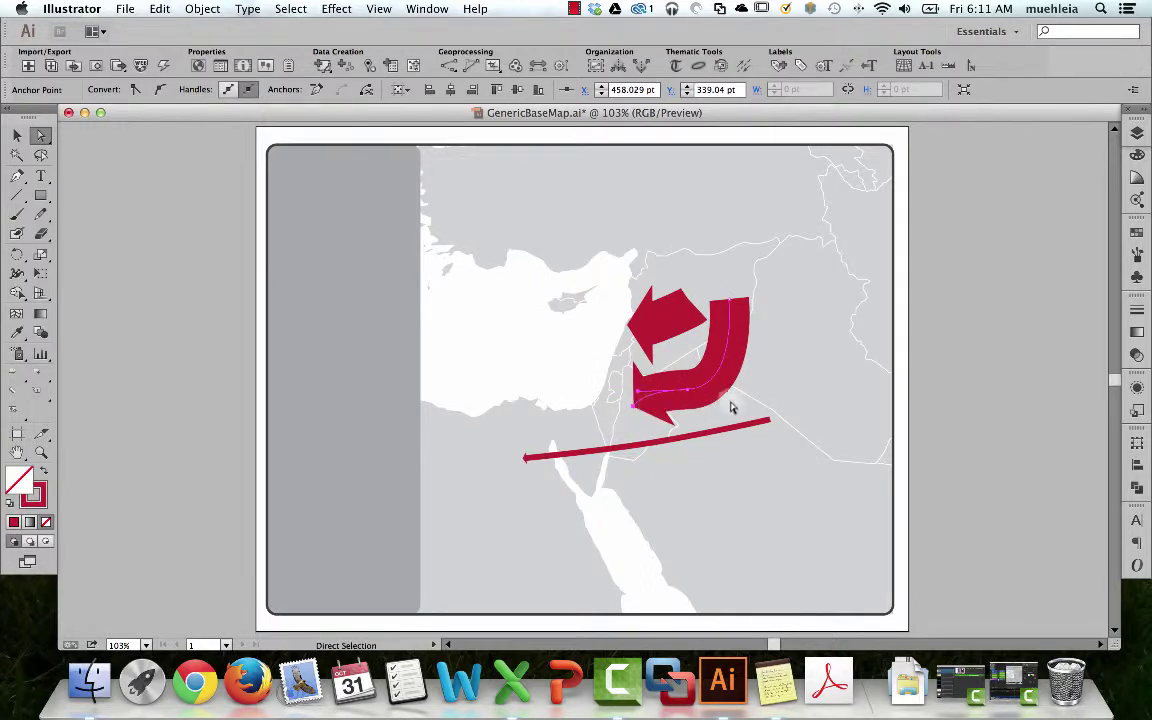
drag(733, 303, 729, 286)
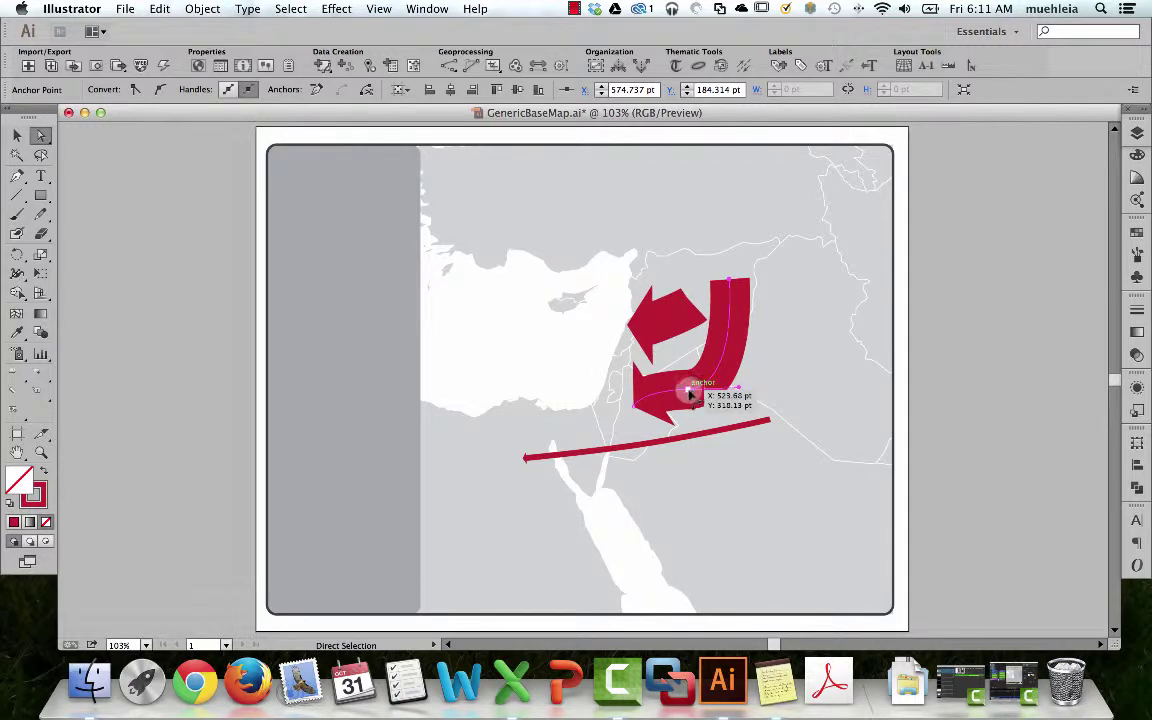
mouse_move(742, 391)
mouse_down()
mouse_move(743, 362)
mouse_move(740, 371)
mouse_up()
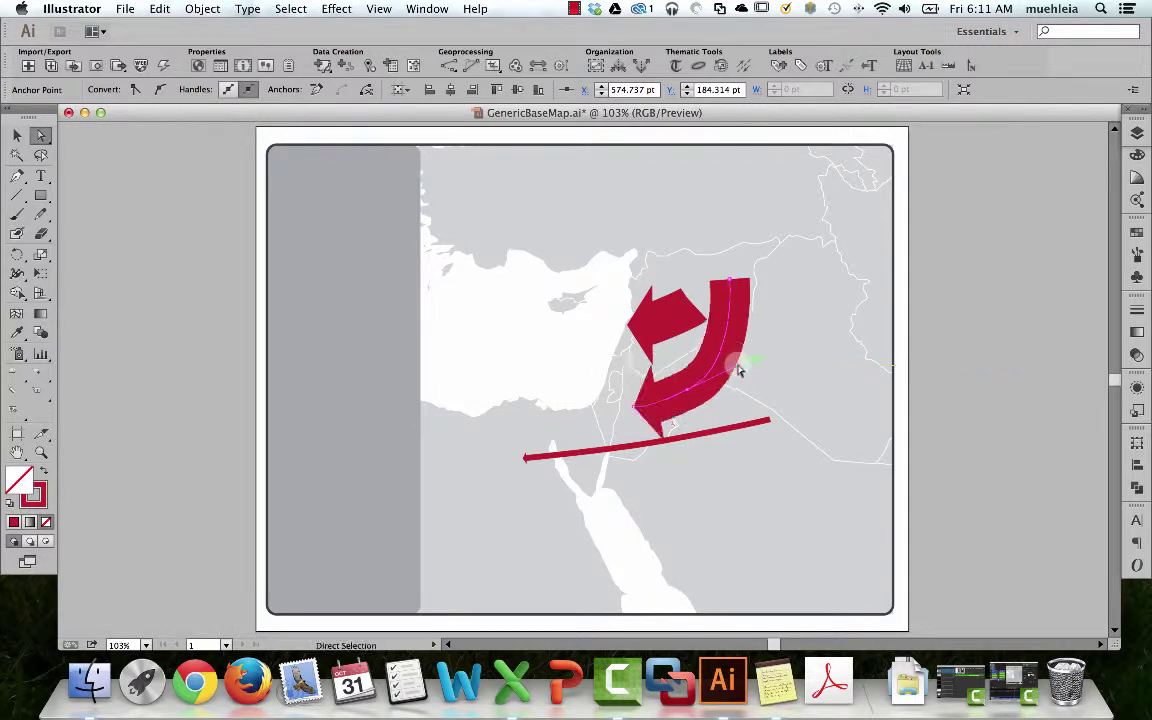
click(781, 390)
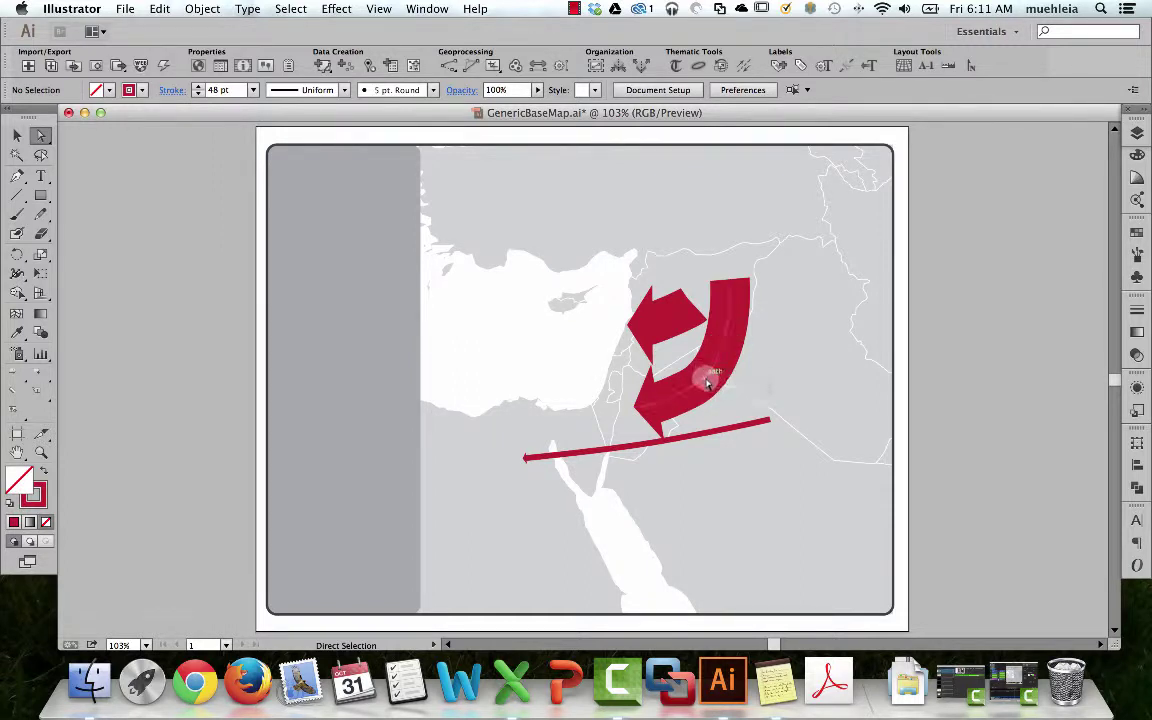
Remove the arrowhead from the end of the 48 pt curved arrow's stroke
click(706, 376)
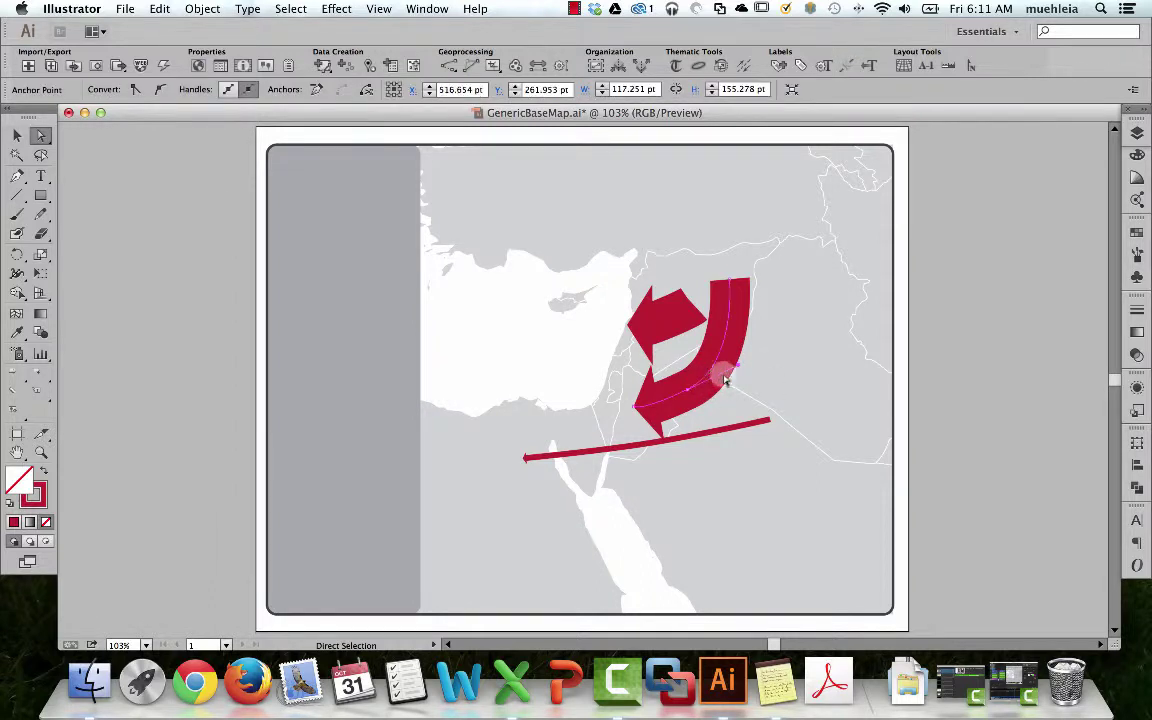
key(v)
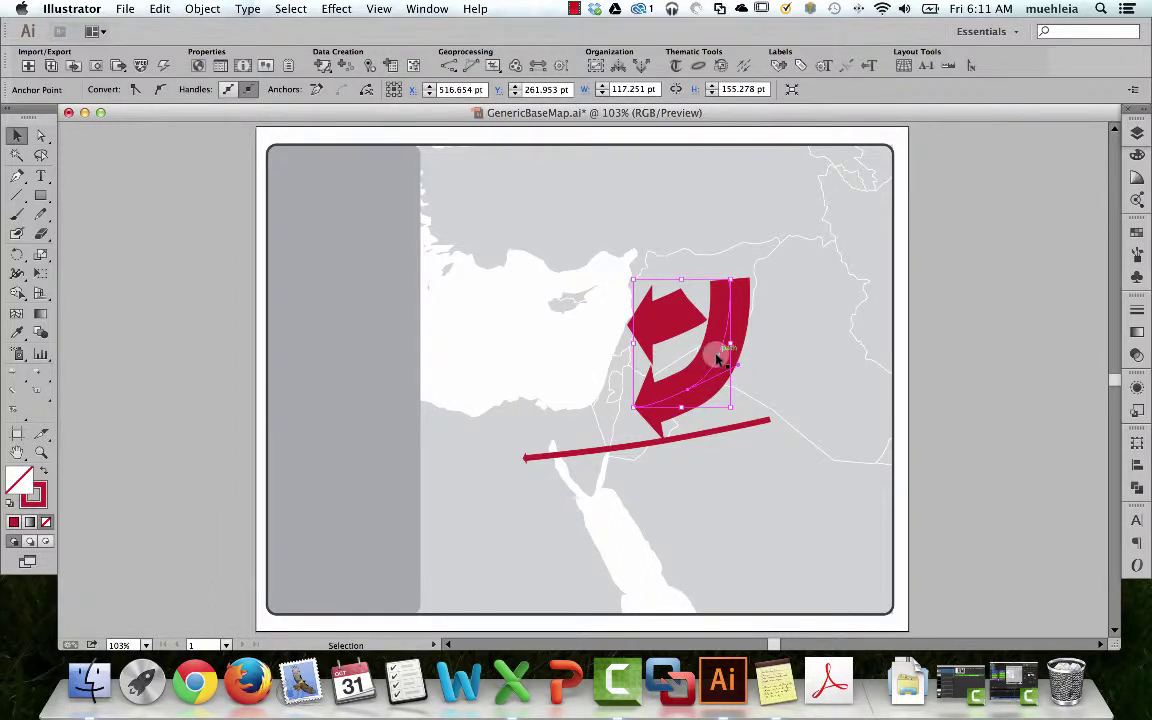
click(1137, 310)
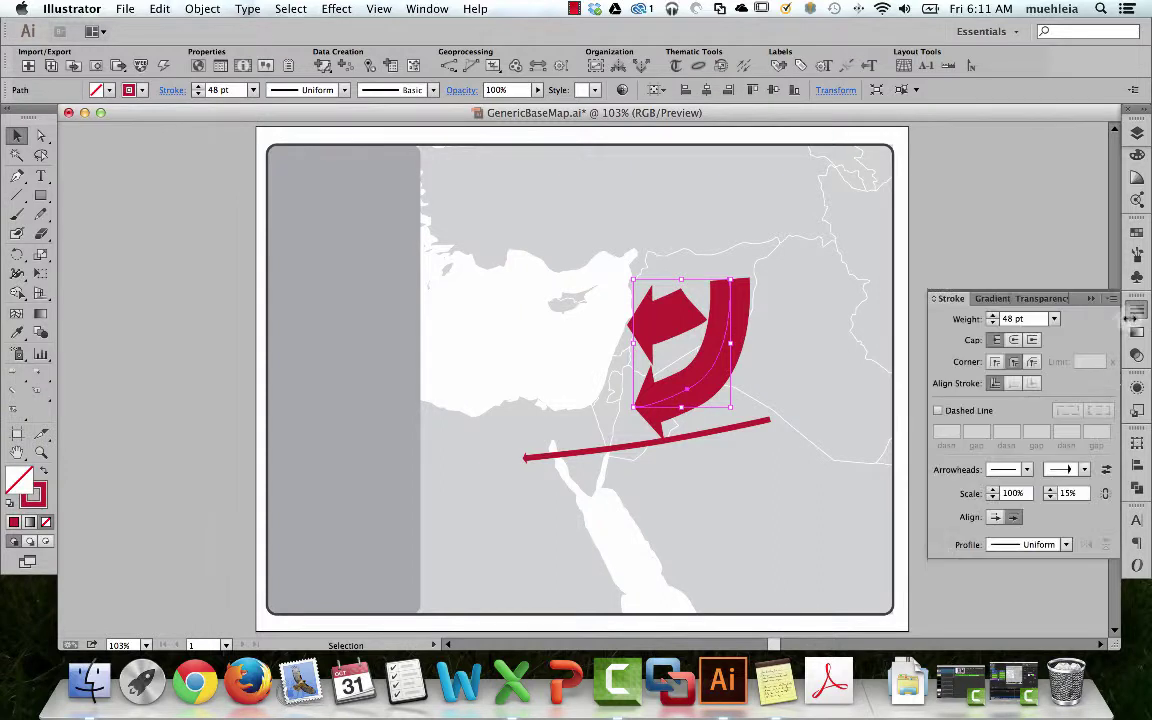
click(1080, 469)
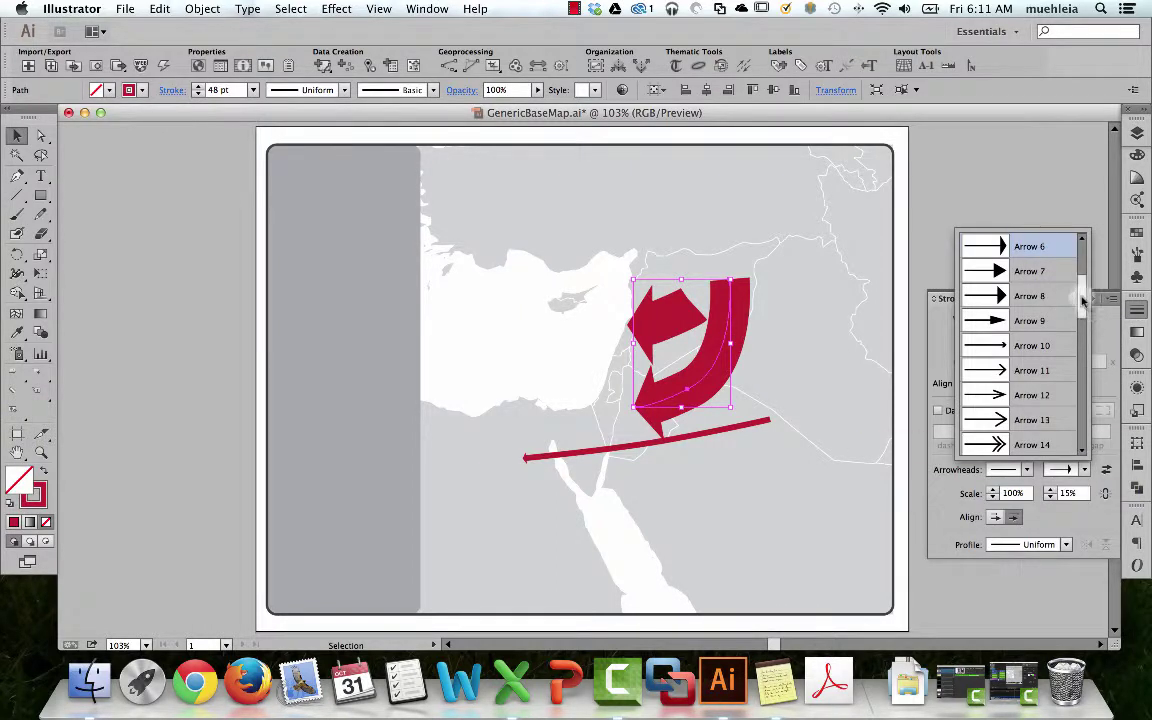
drag(1080, 296, 1080, 257)
click(1027, 246)
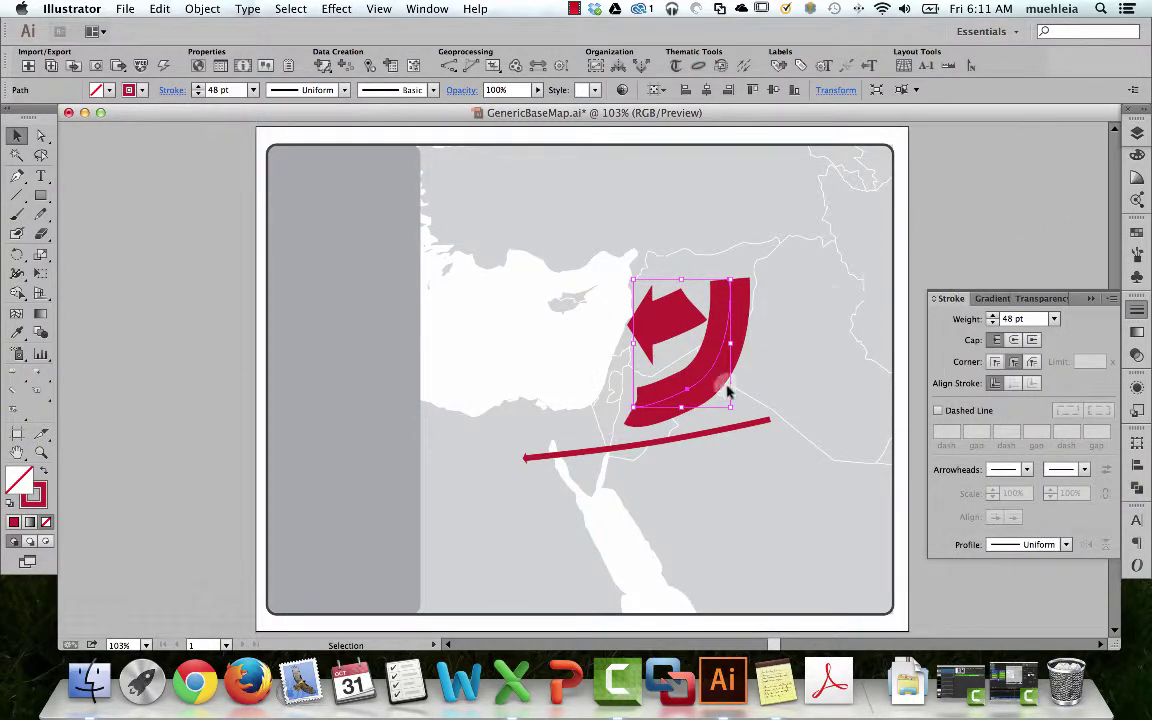
Delete the southwestern end anchor point of the curved stroke with the Delete Anchor Point tool
key(a)
mouse_move(667, 401)
mouse_down()
mouse_move(687, 381)
mouse_move(657, 410)
mouse_up()
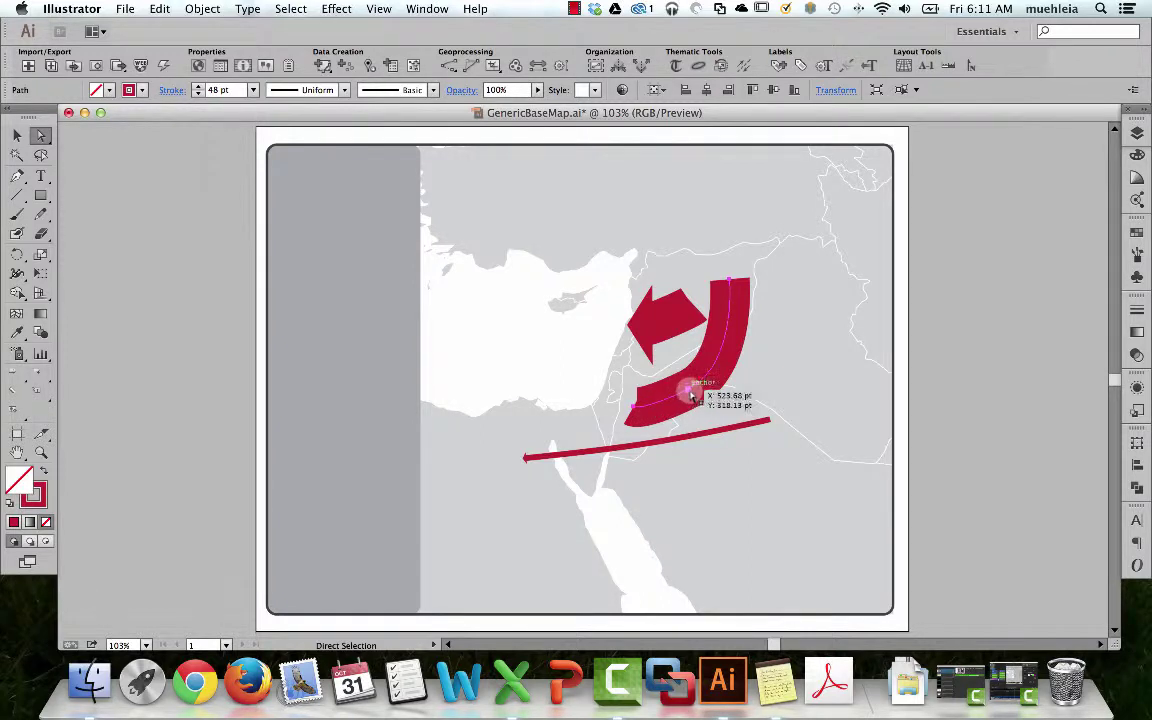
click(690, 397)
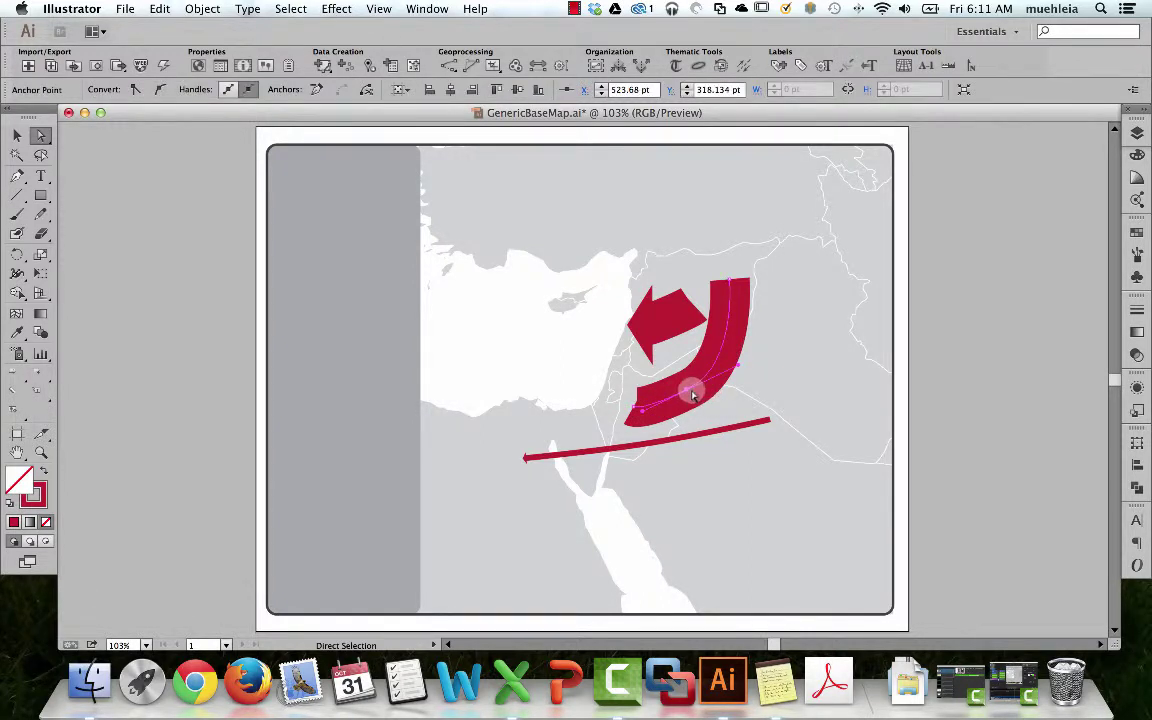
key(minus)
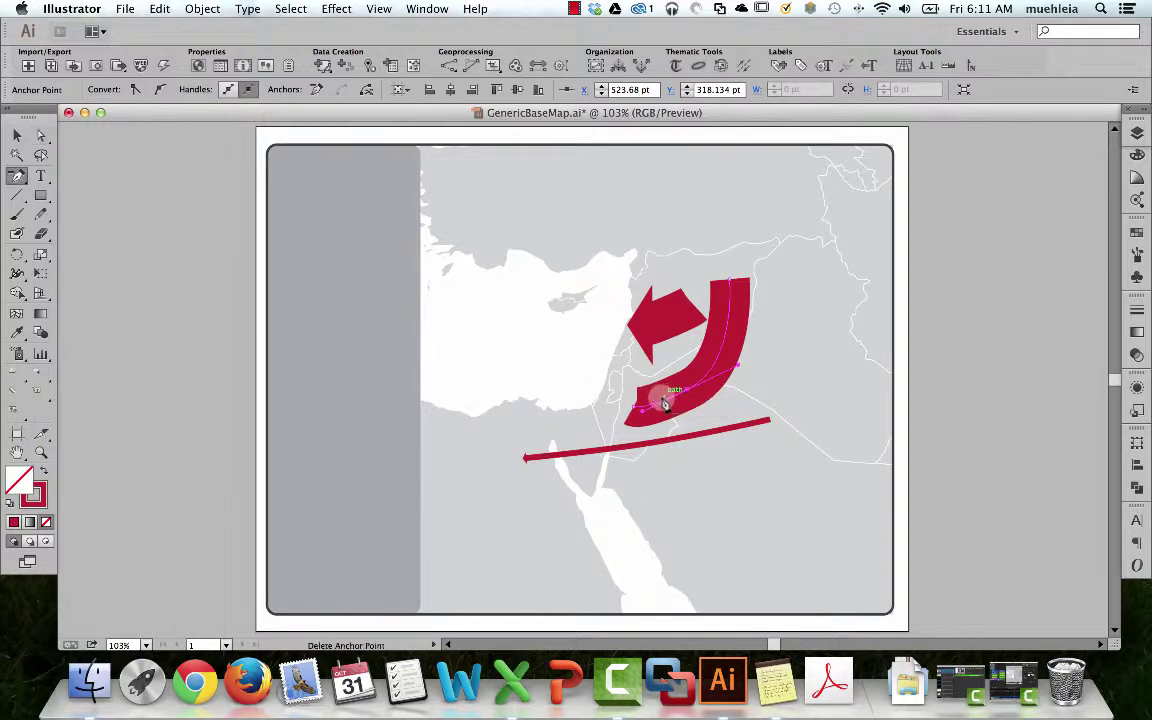
click(639, 412)
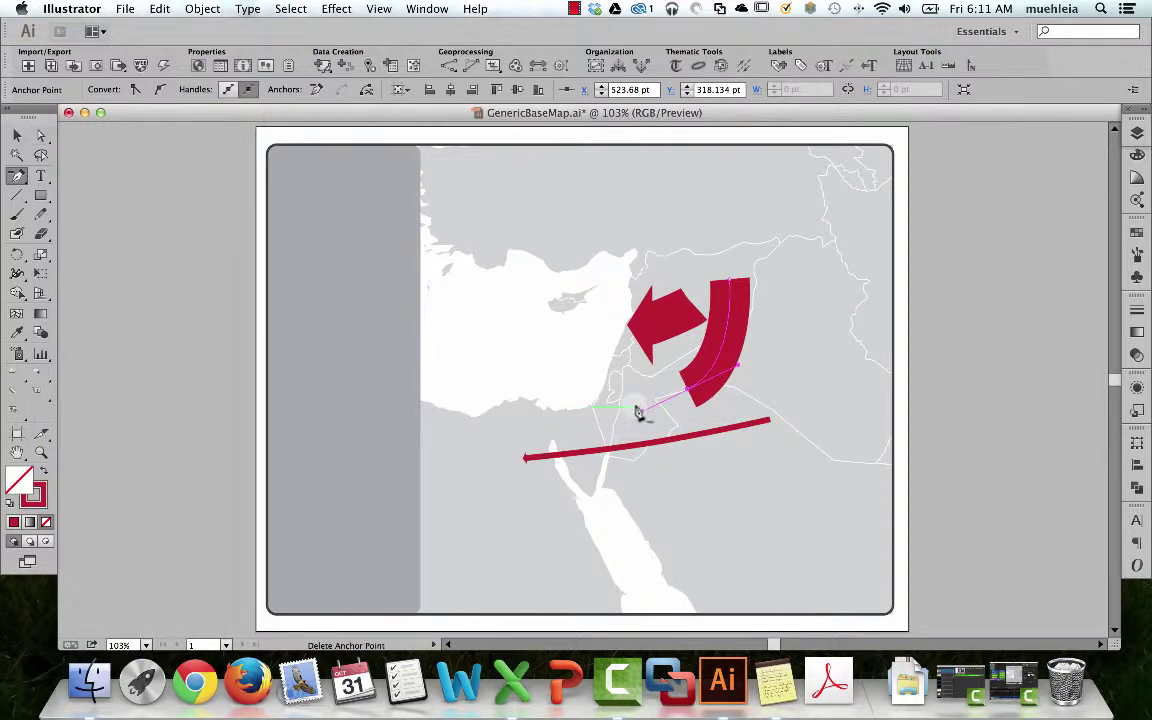
Shorten the 48 pt curved stroke by moving its lower end anchor to about X 542, Y 303 pt
key(a)
drag(689, 394, 728, 330)
key(v)
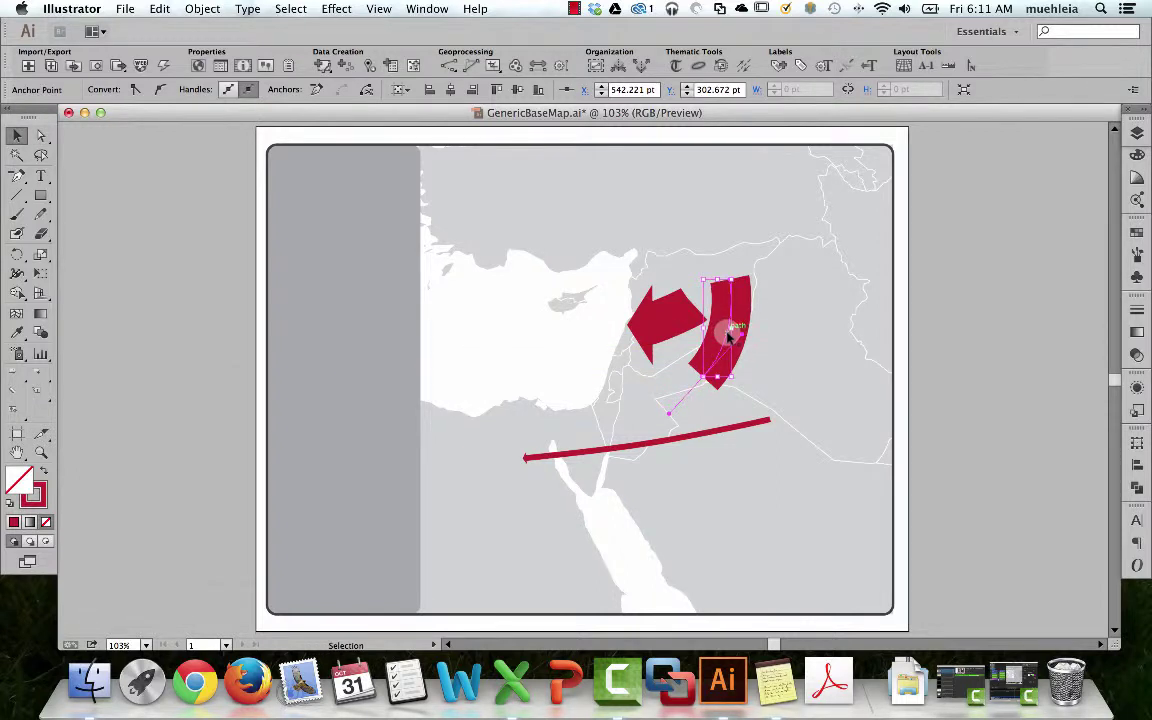
Reshape the thin 7 pt arrow by moving its eastern anchor to about X 549, Y 330 pt and adjusting the adjoining curve's handle
click(716, 437)
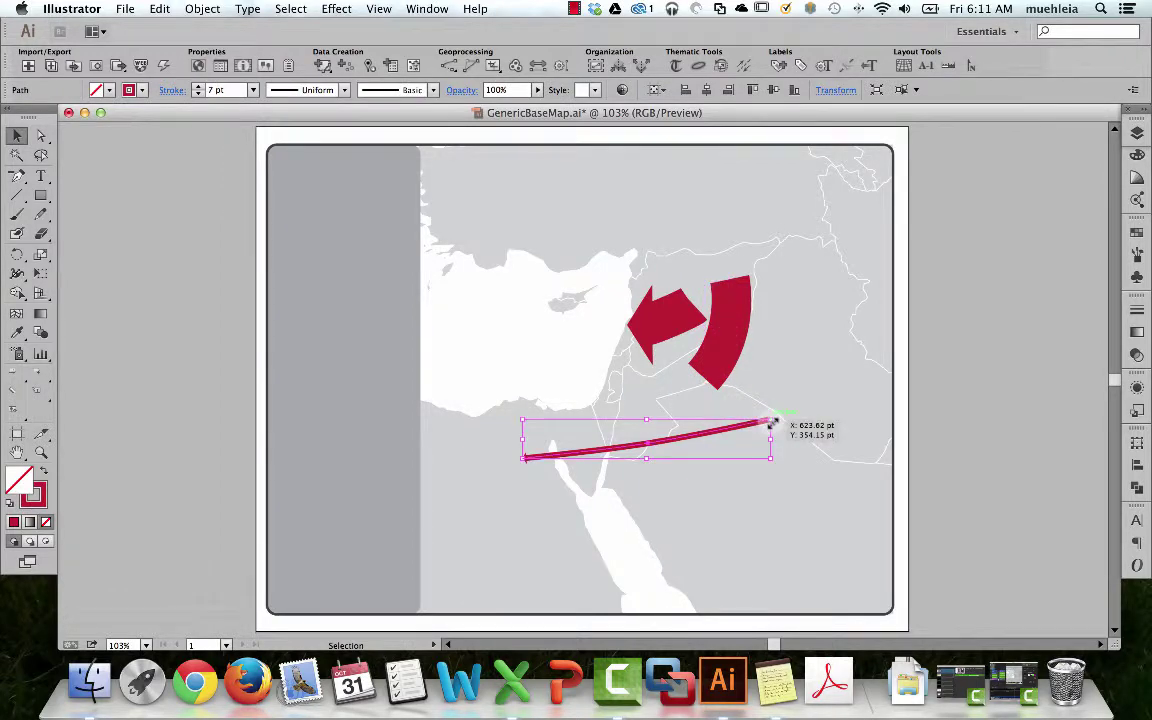
key(a)
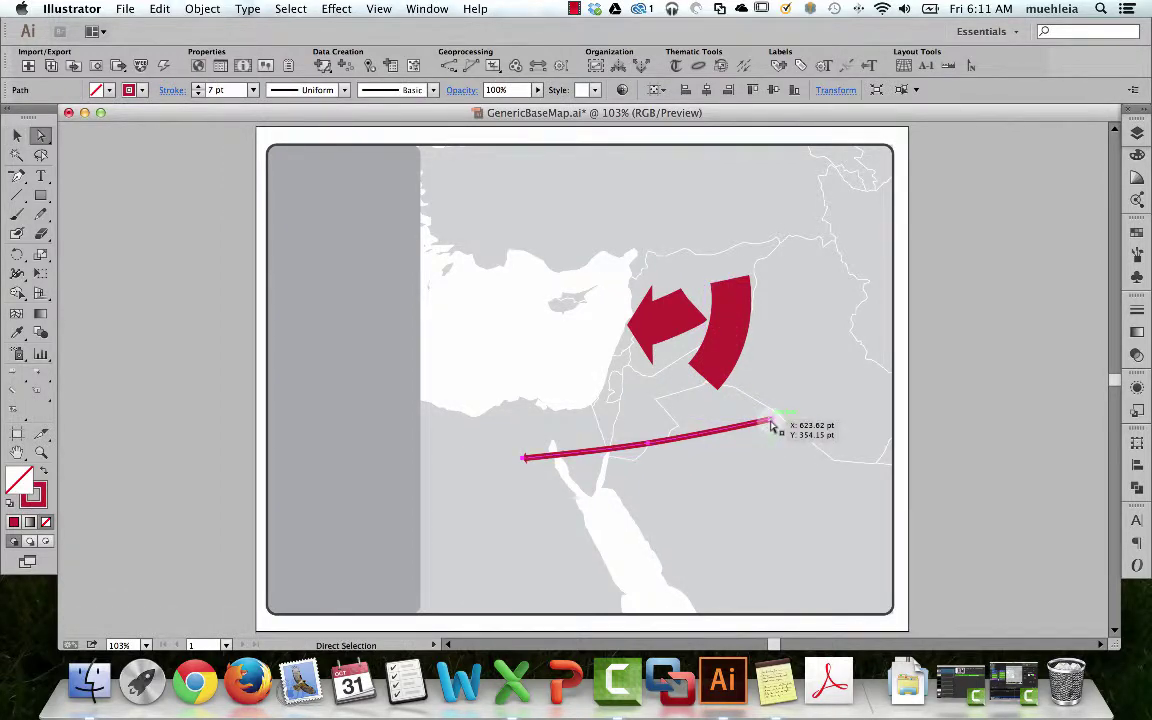
click(771, 424)
drag(771, 424, 711, 403)
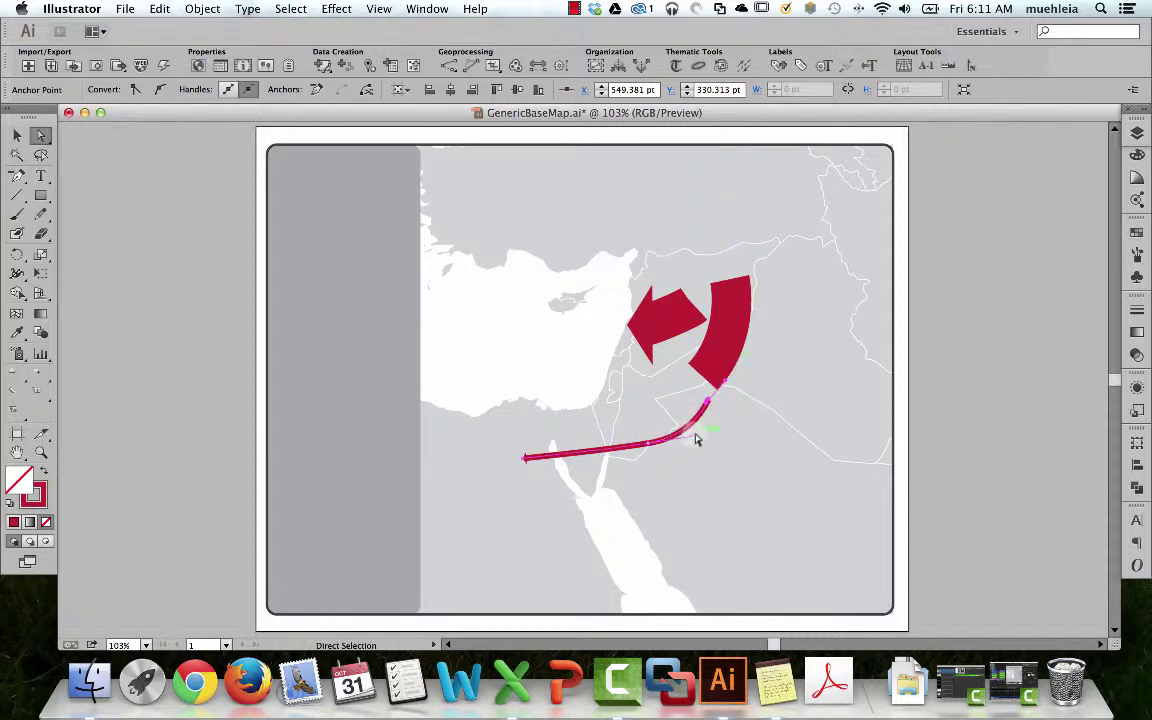
drag(697, 440, 679, 381)
click(590, 396)
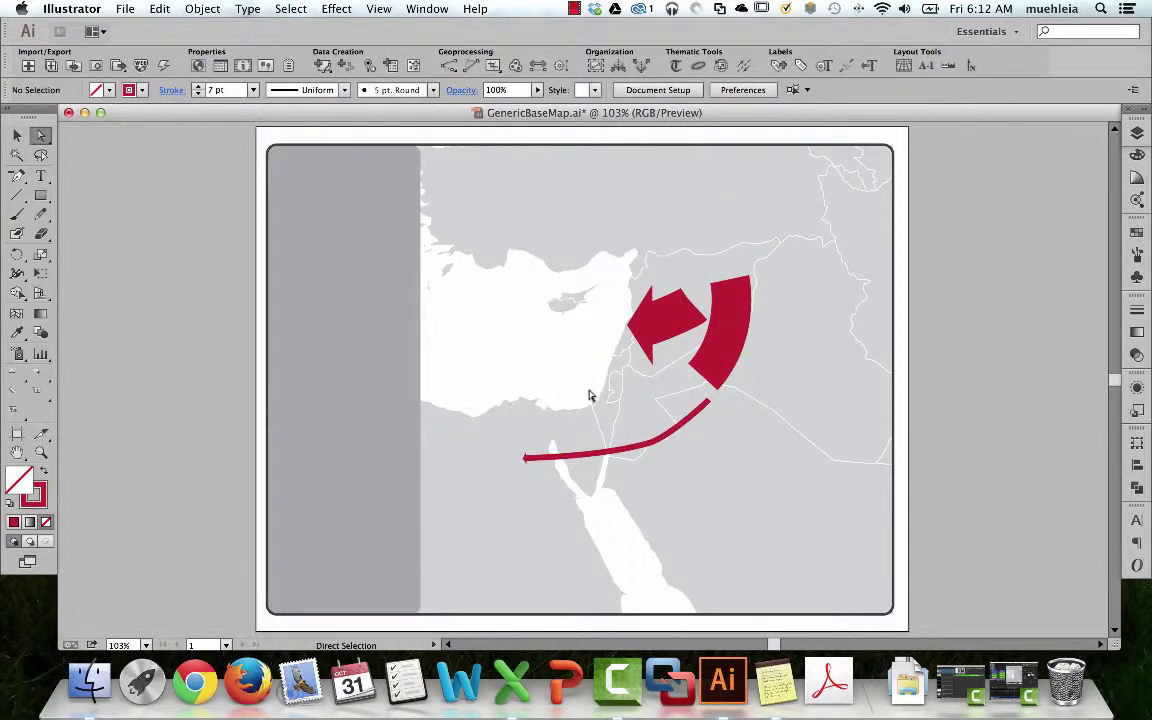
Draw a short curved path running west from the thick band's lower end and set its stroke weight to 41 pt
key(p)
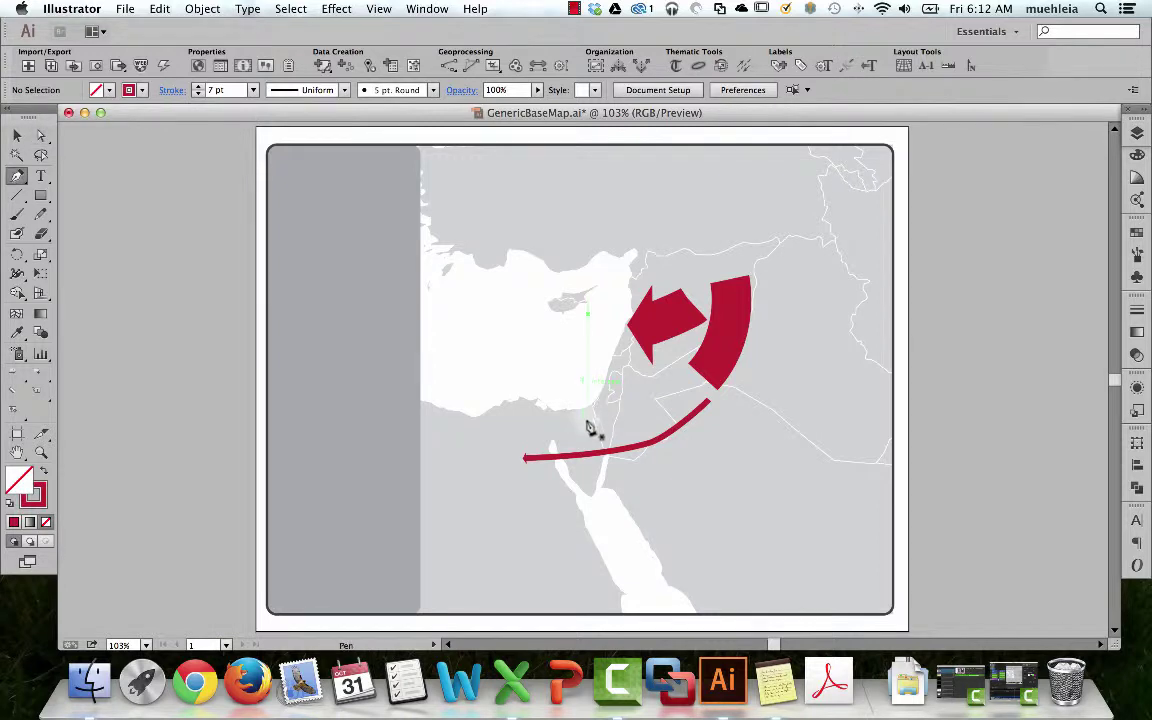
click(686, 381)
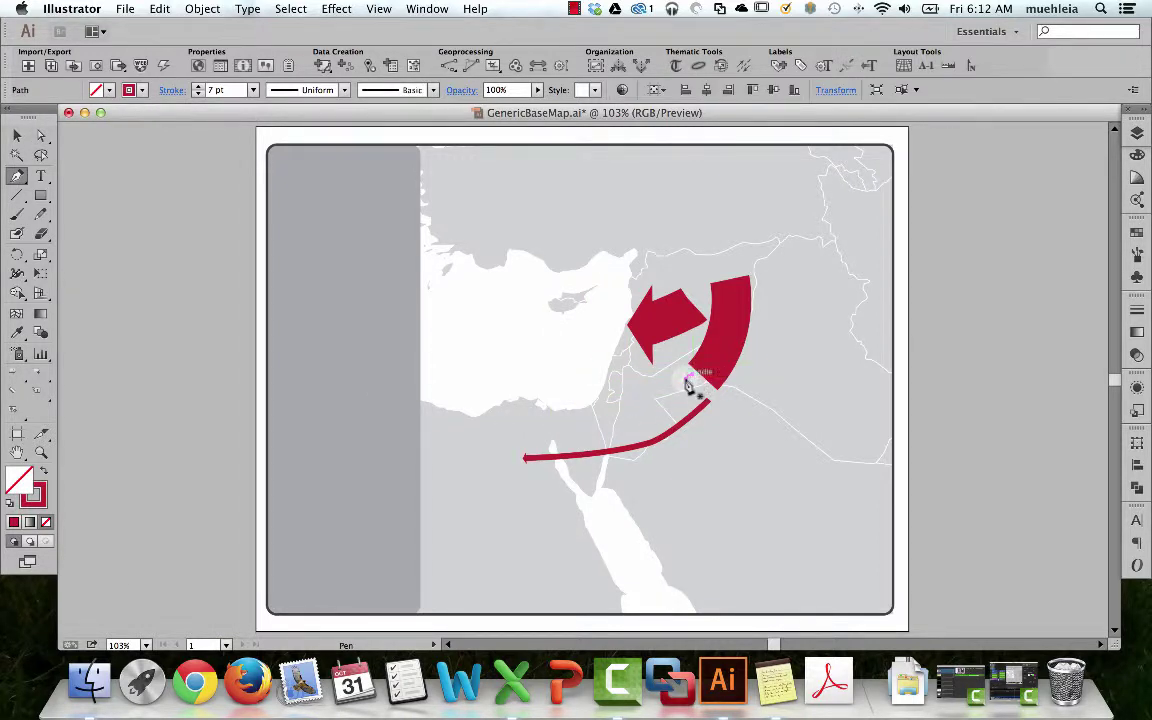
click(613, 395)
key(a)
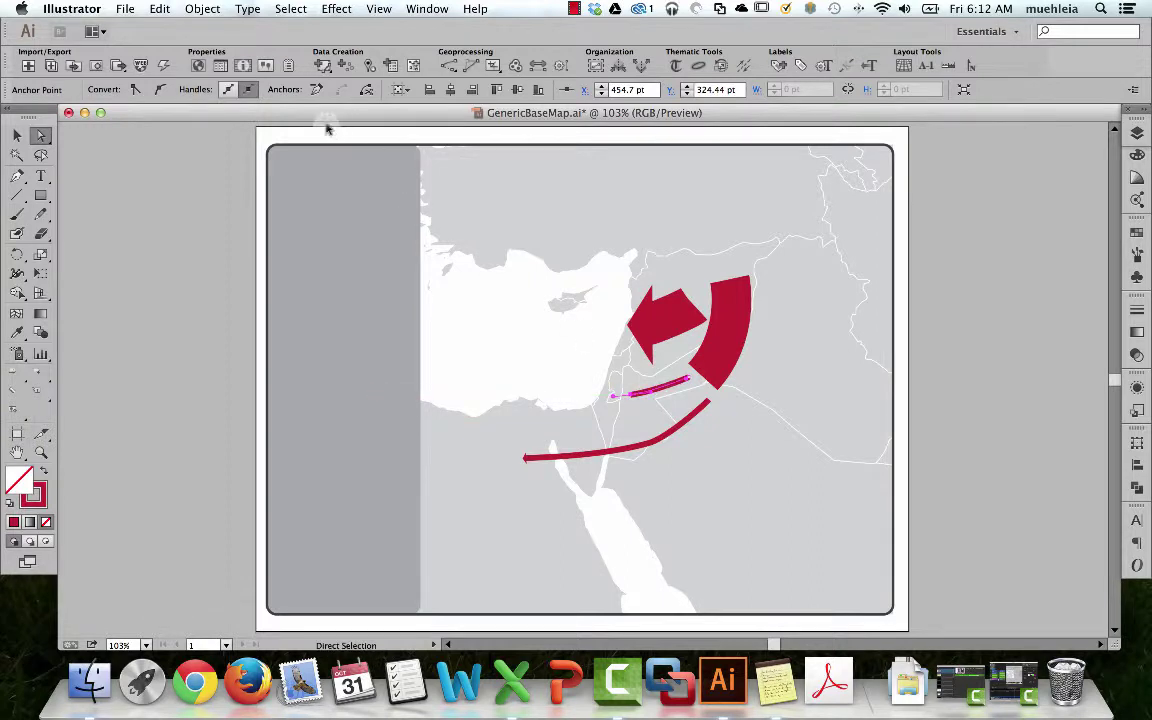
key(v)
drag(672, 398, 676, 386)
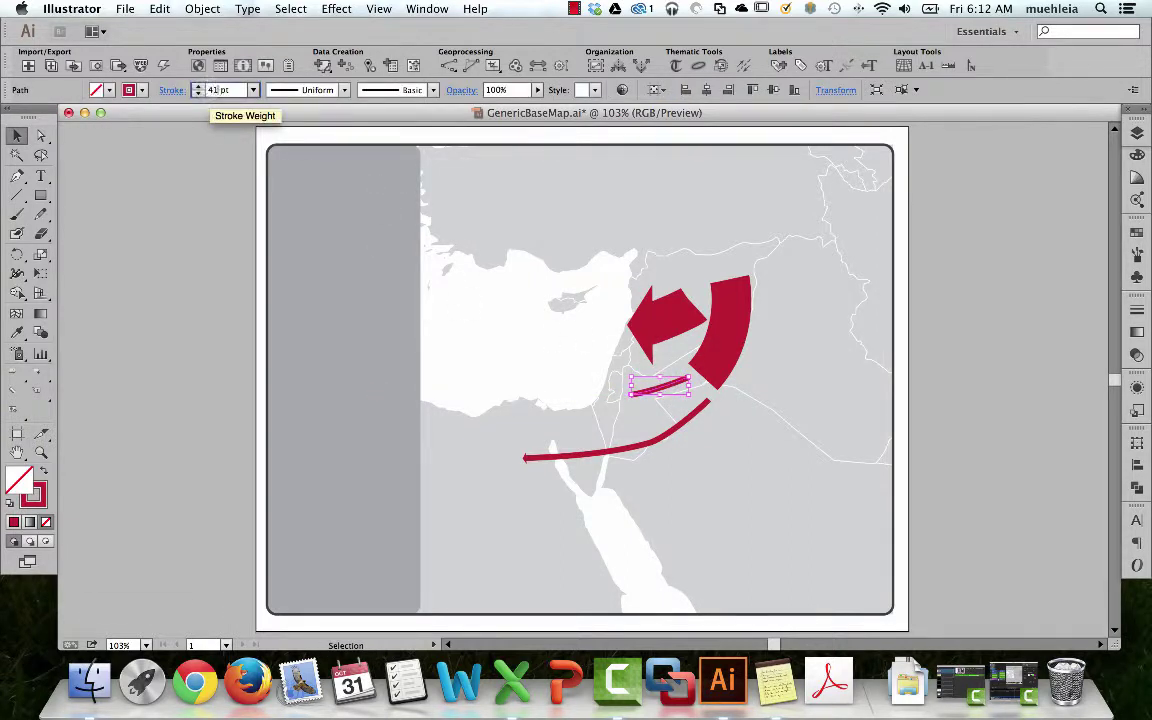
key(Return)
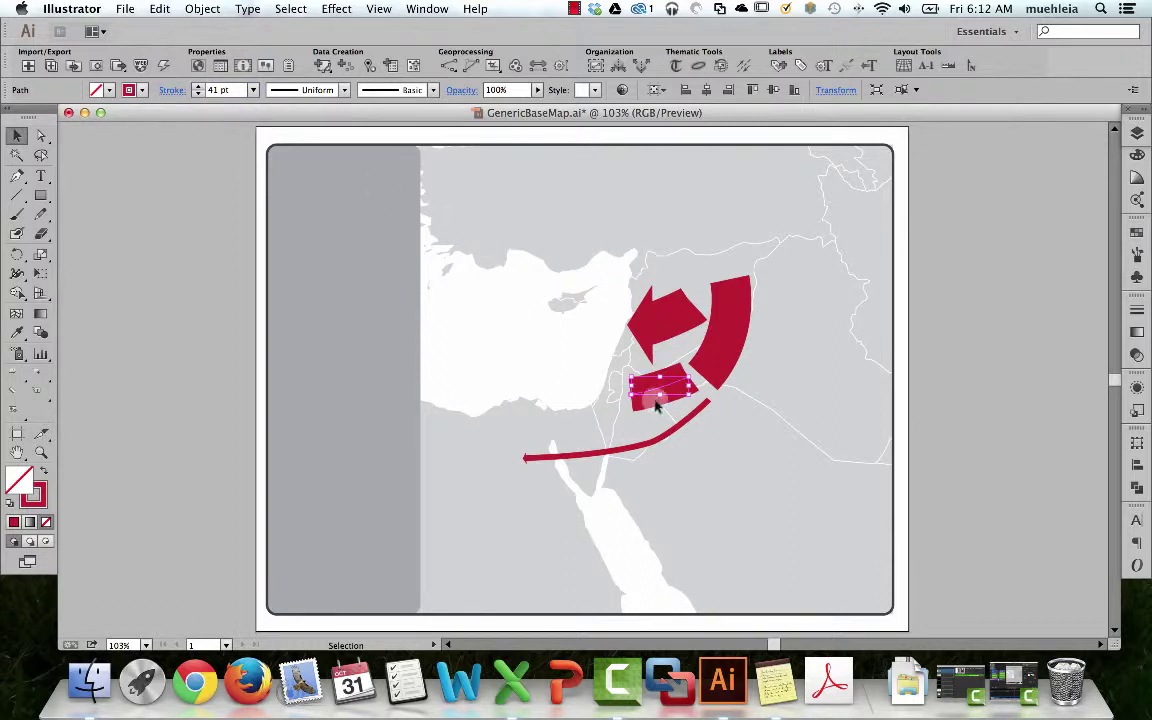
Smooth the thin 7 pt arrow's bend by extending the direction handle of its middle anchor toward the northeast
click(625, 453)
key(a)
click(648, 450)
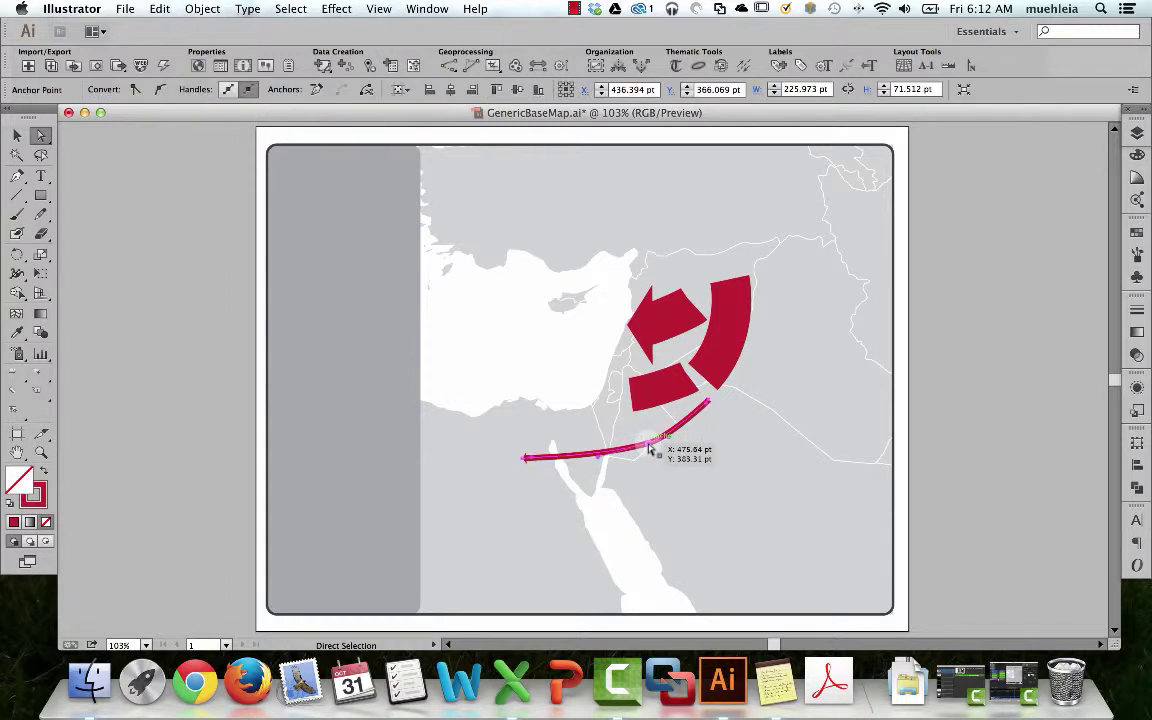
click(648, 450)
drag(672, 445, 689, 437)
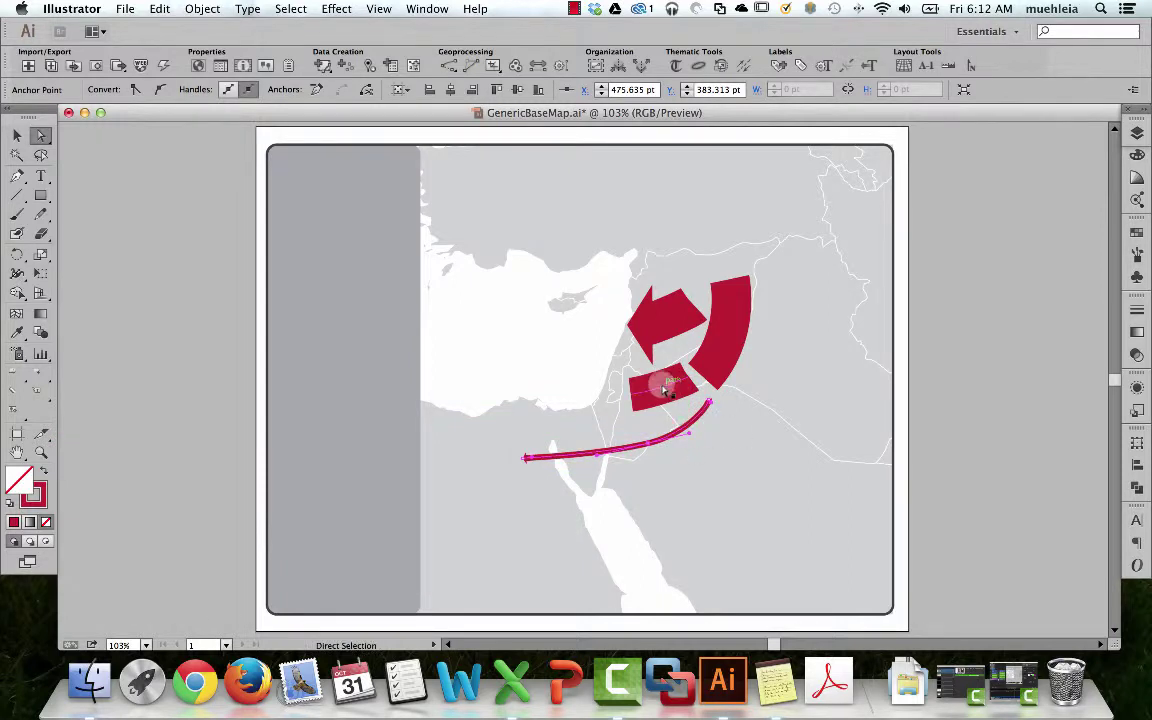
Add the Arrow 8 arrowhead to the end of the short 41 pt path and scale it to 15%
key(v)
click(663, 391)
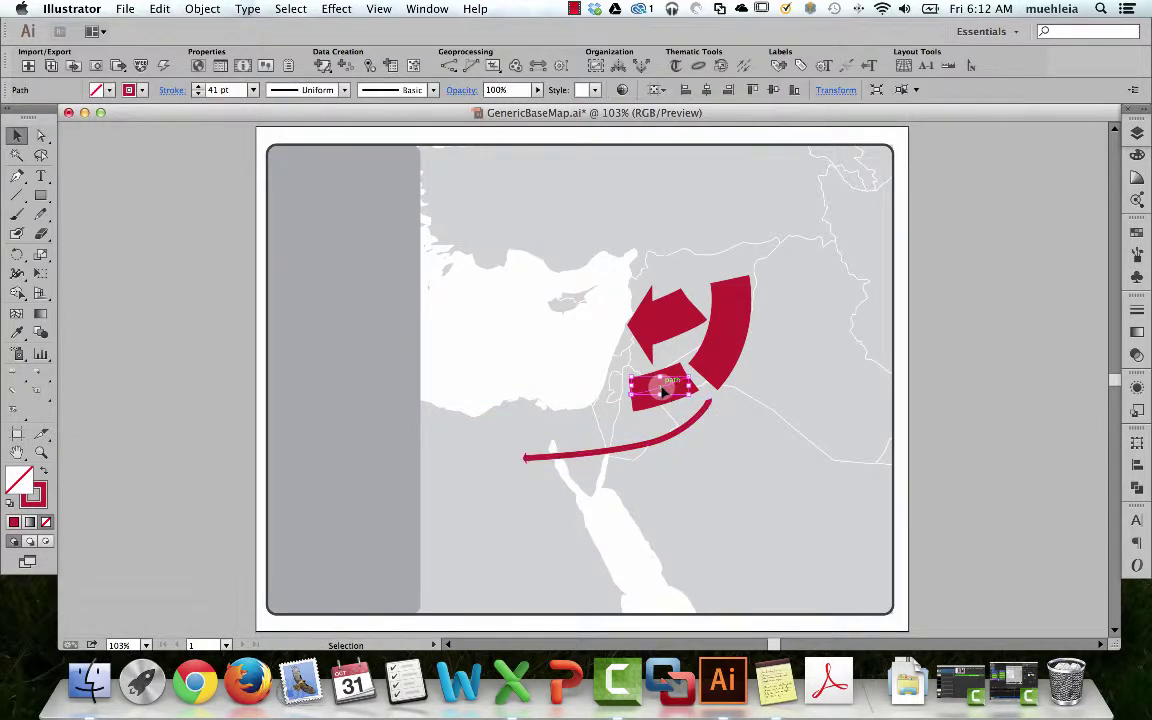
click(1136, 312)
click(1083, 469)
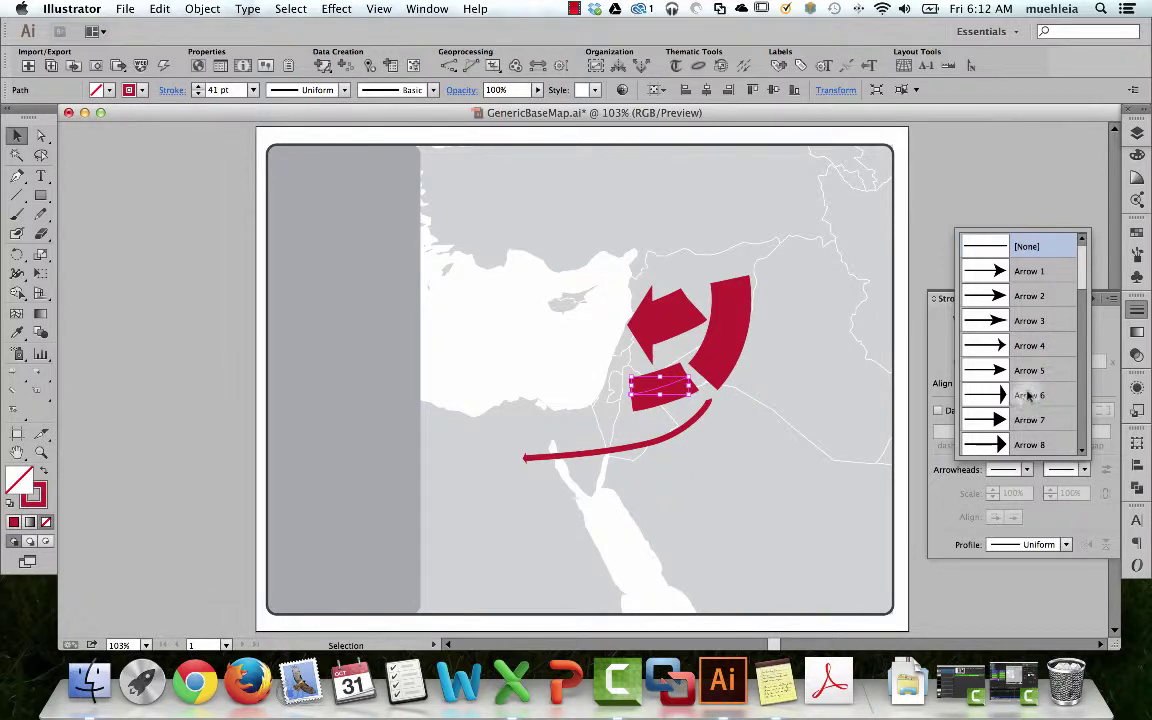
click(1028, 444)
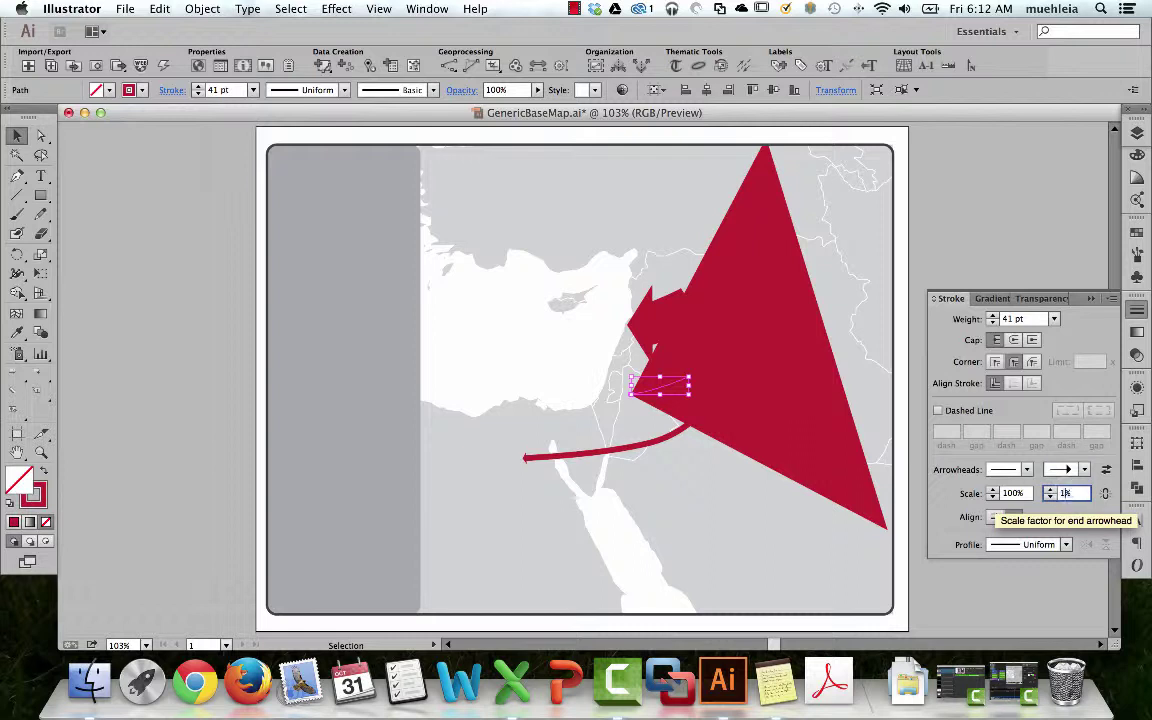
key(Return)
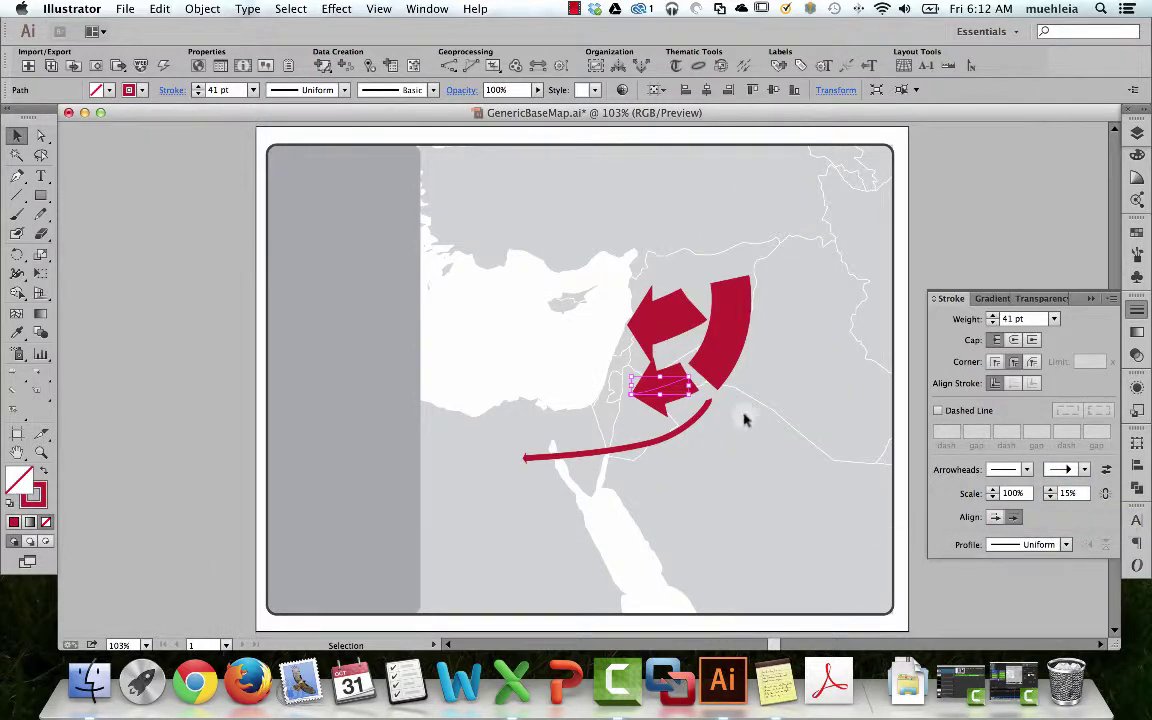
click(724, 360)
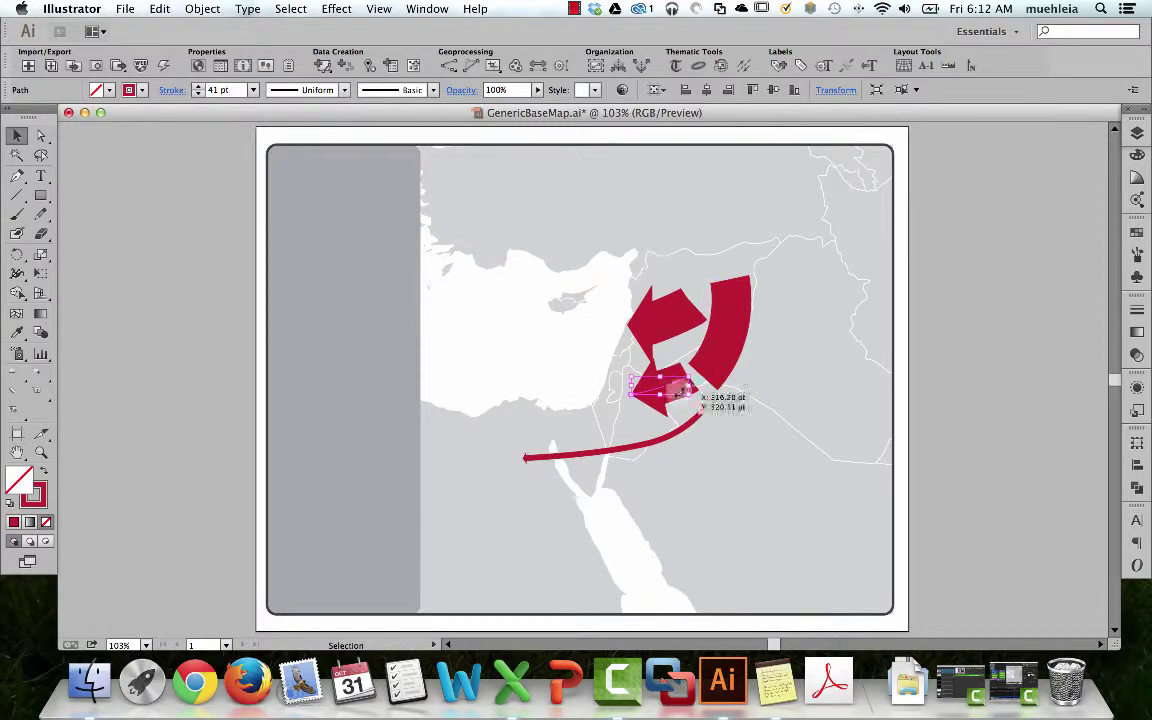
Convert the 48 pt curved stroke to a filled shape with Outline Stroke and show its anchor points
click(686, 430)
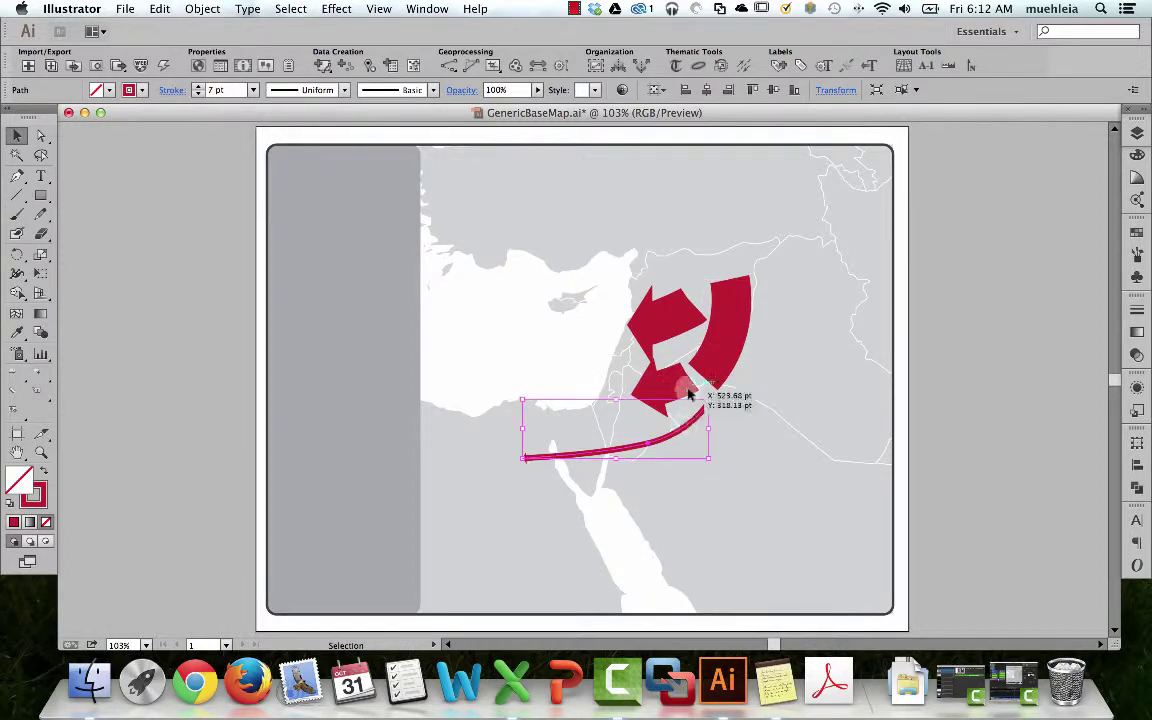
key(z)
drag(612, 301, 753, 462)
key(space)
drag(718, 366, 530, 404)
click(522, 328)
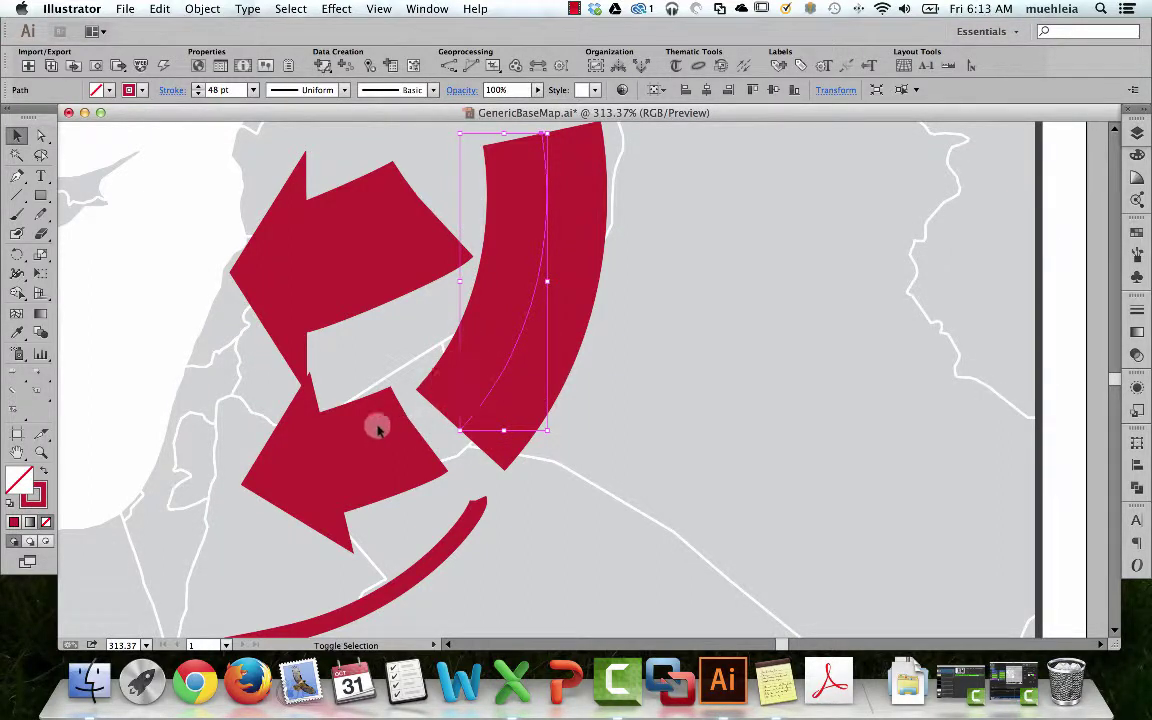
click(202, 9)
mouse_move(284, 339)
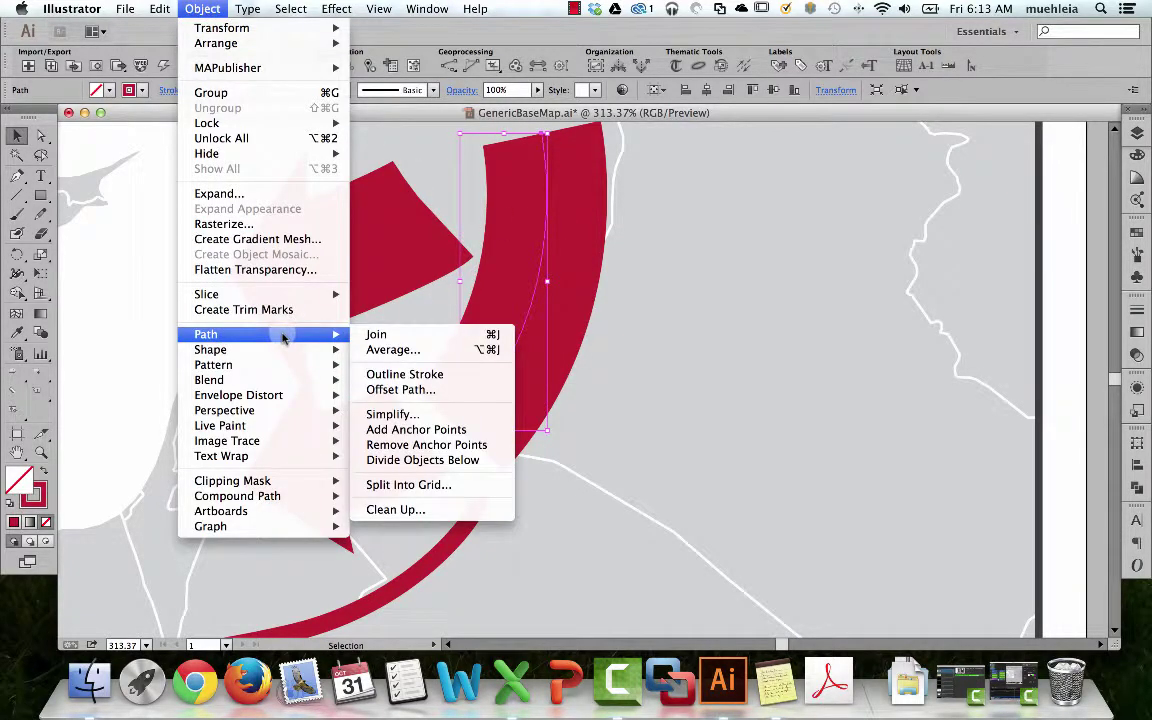
click(449, 378)
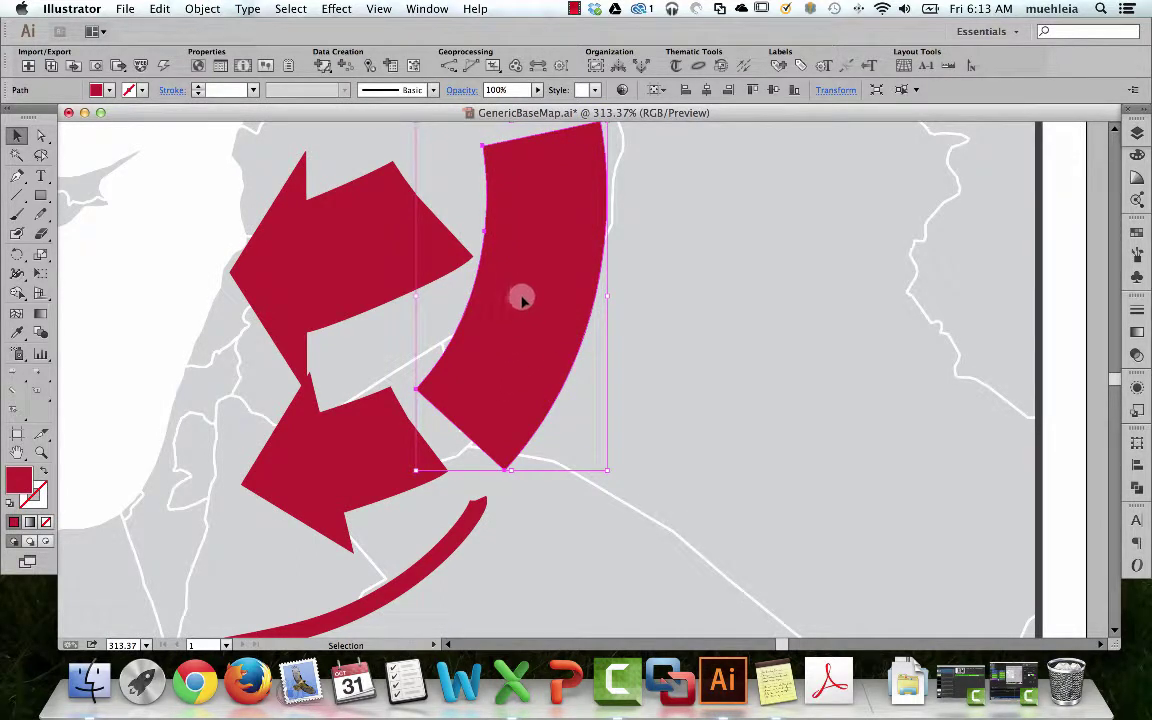
key(a)
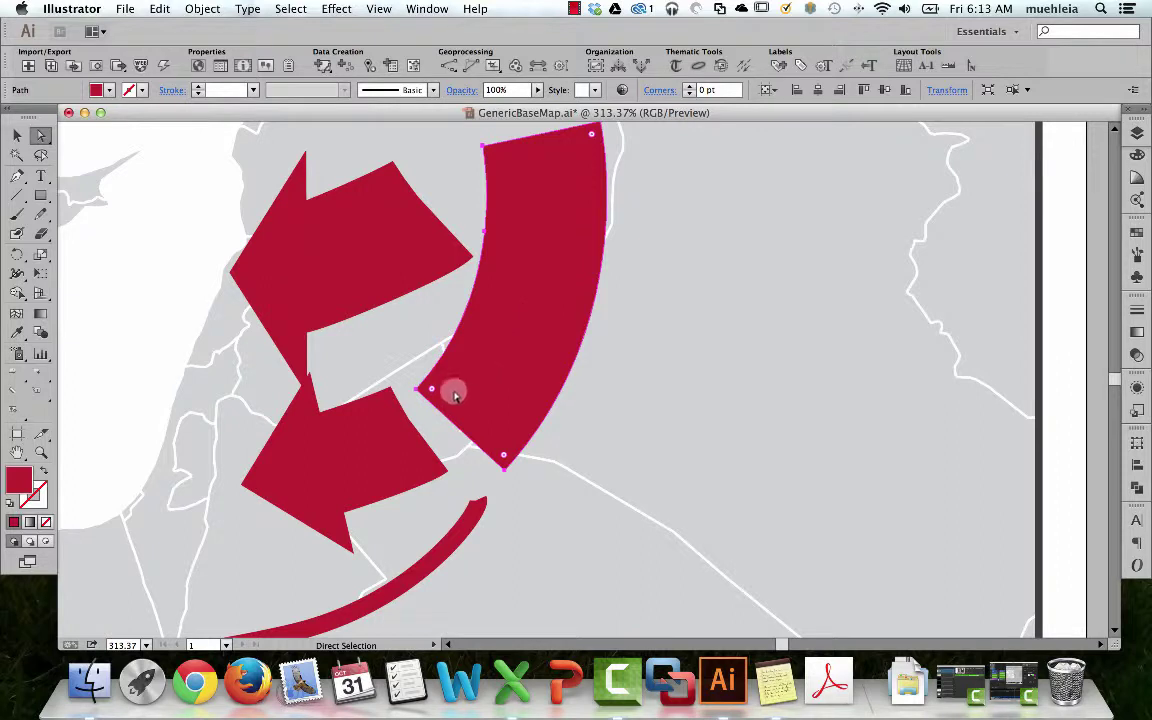
click(350, 378)
click(437, 388)
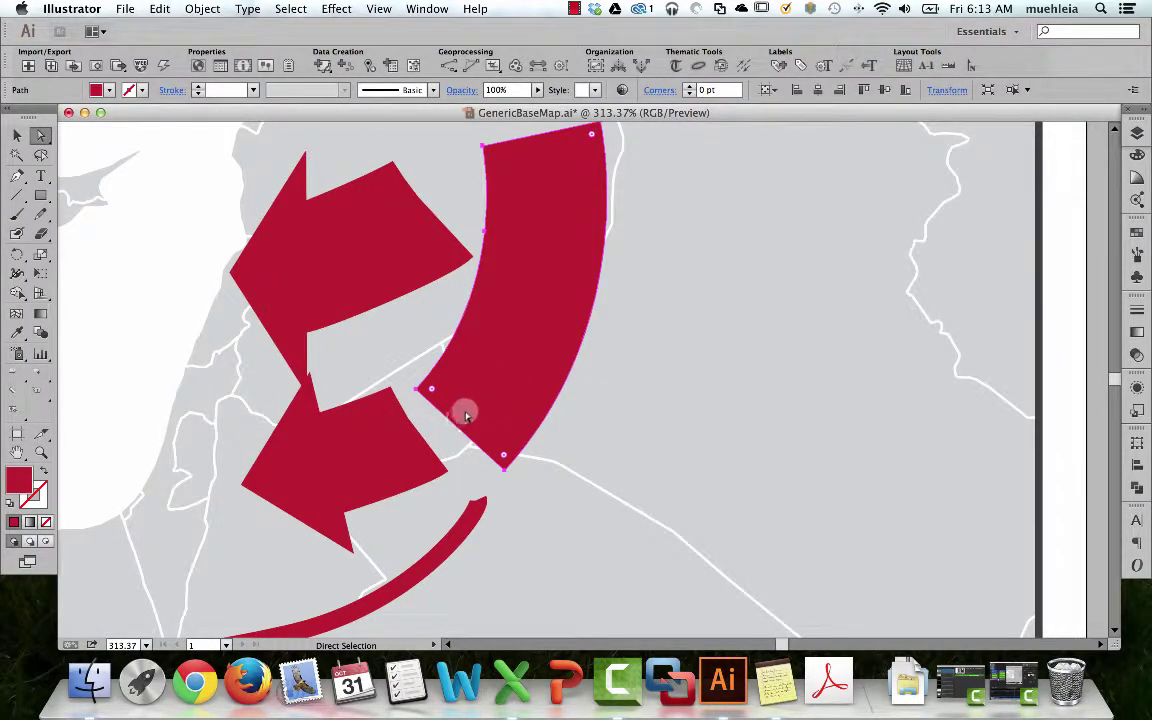
Convert the short 41 pt arrow to filled shapes with Outline Stroke
key(v)
click(371, 450)
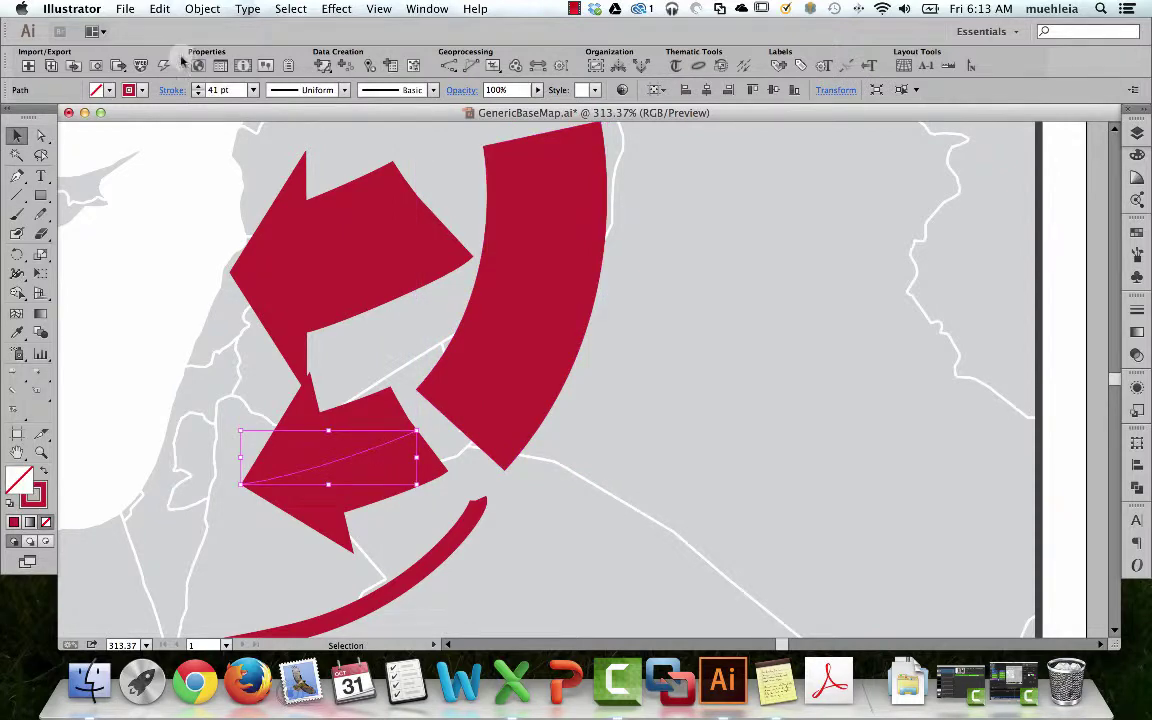
click(202, 8)
mouse_move(249, 334)
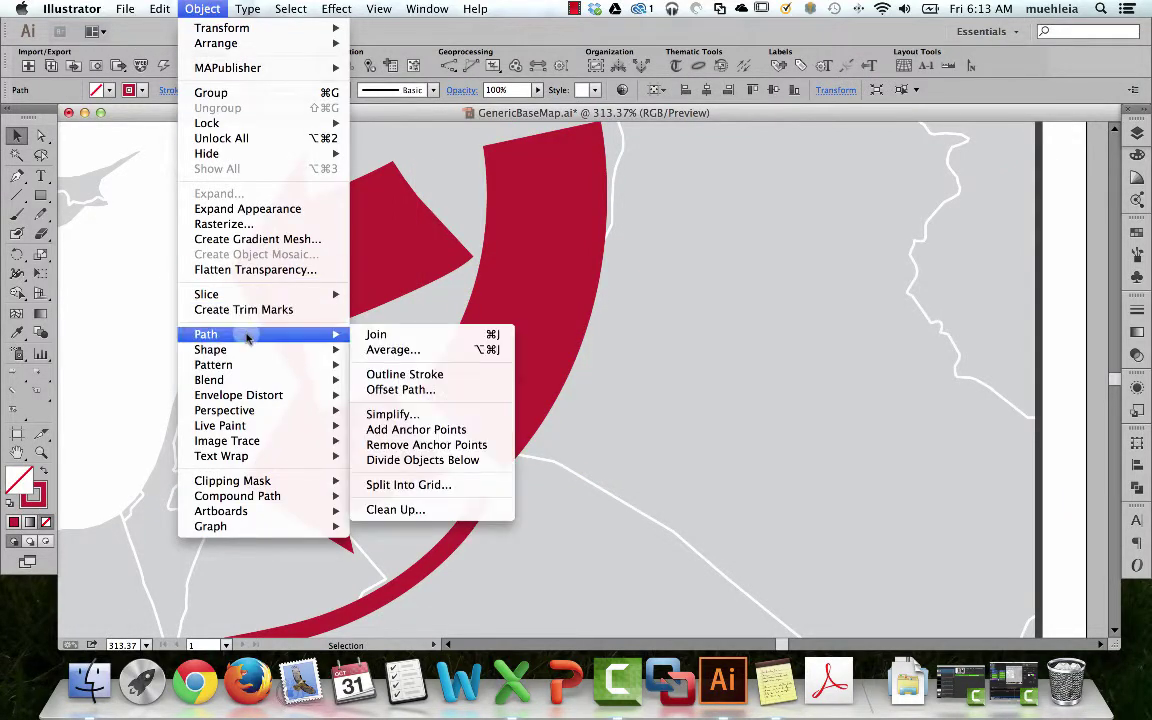
click(420, 376)
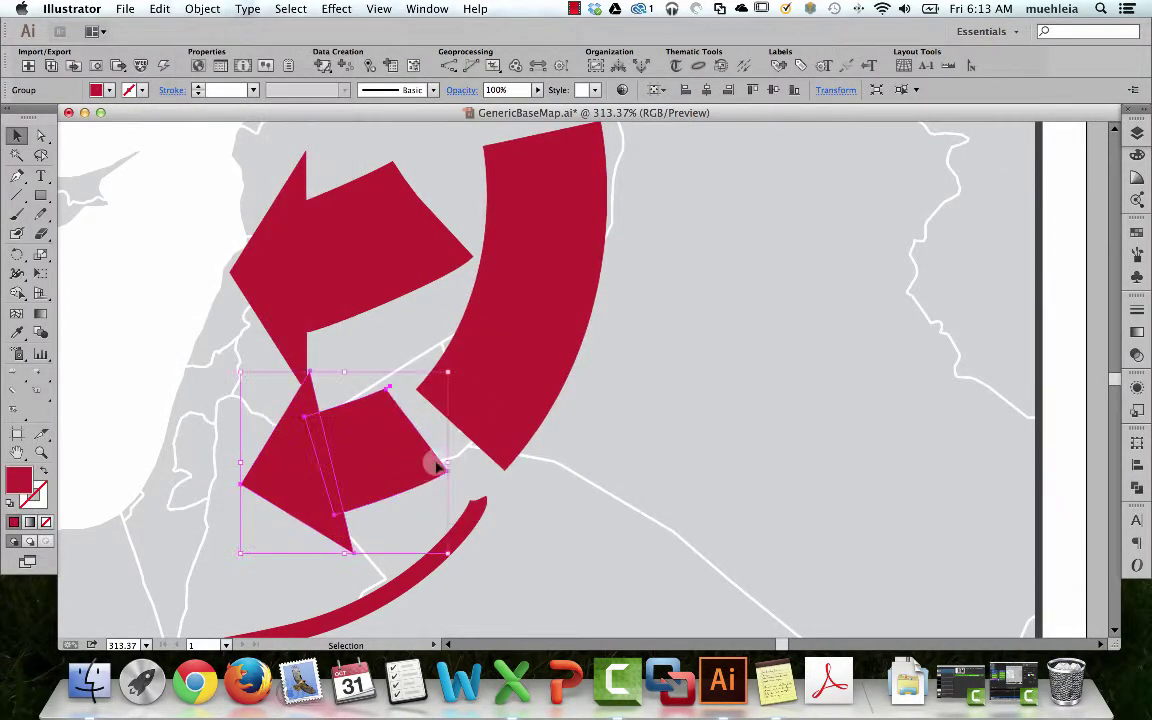
Move the outlined arrow's shaft piece east, away from its head, until its upper corner meets the thick band's lower inner corner
click(41, 135)
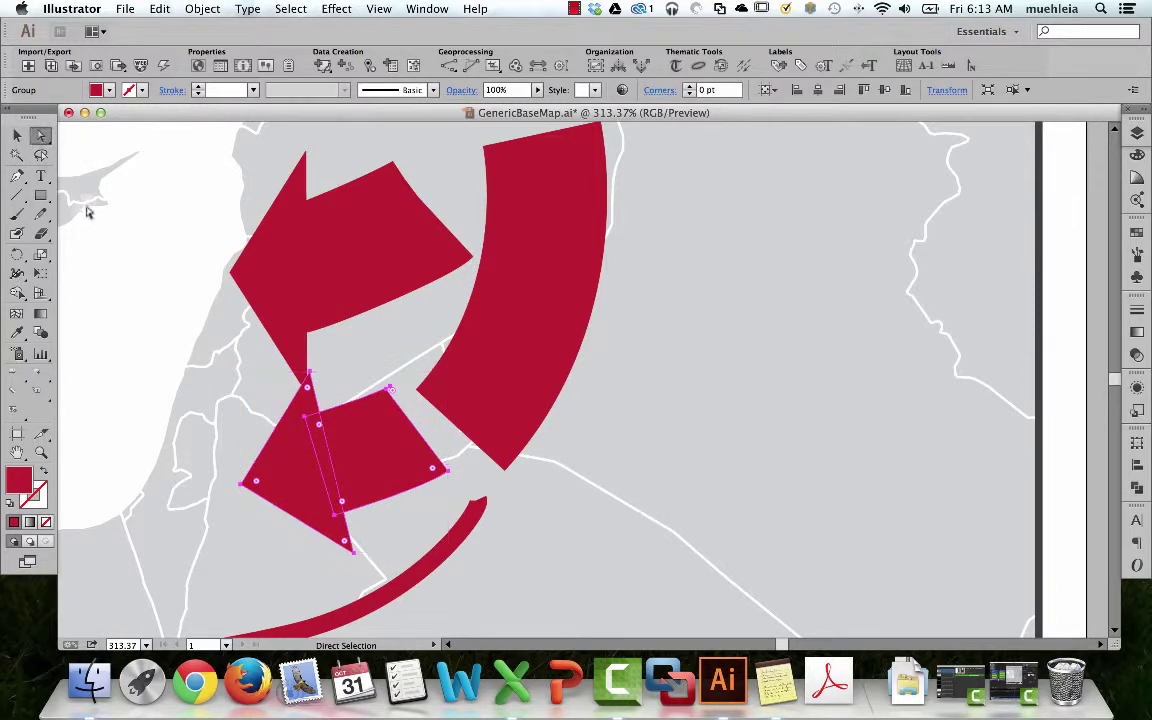
click(308, 437)
click(377, 466)
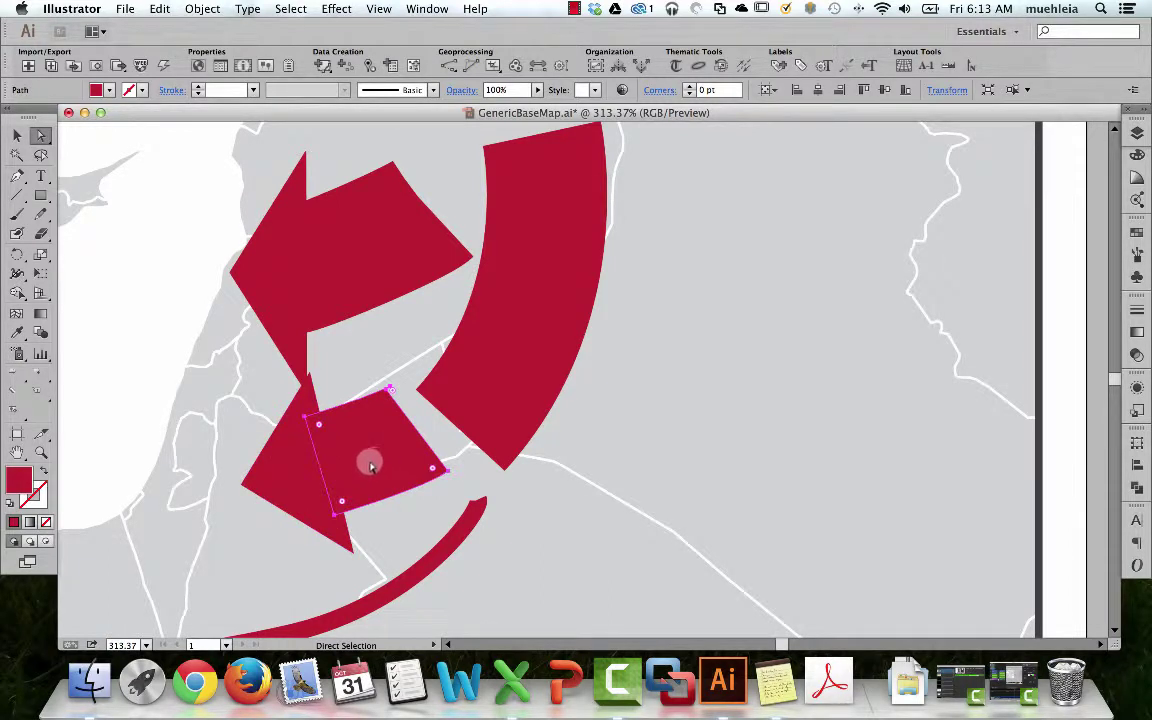
drag(369, 462, 404, 464)
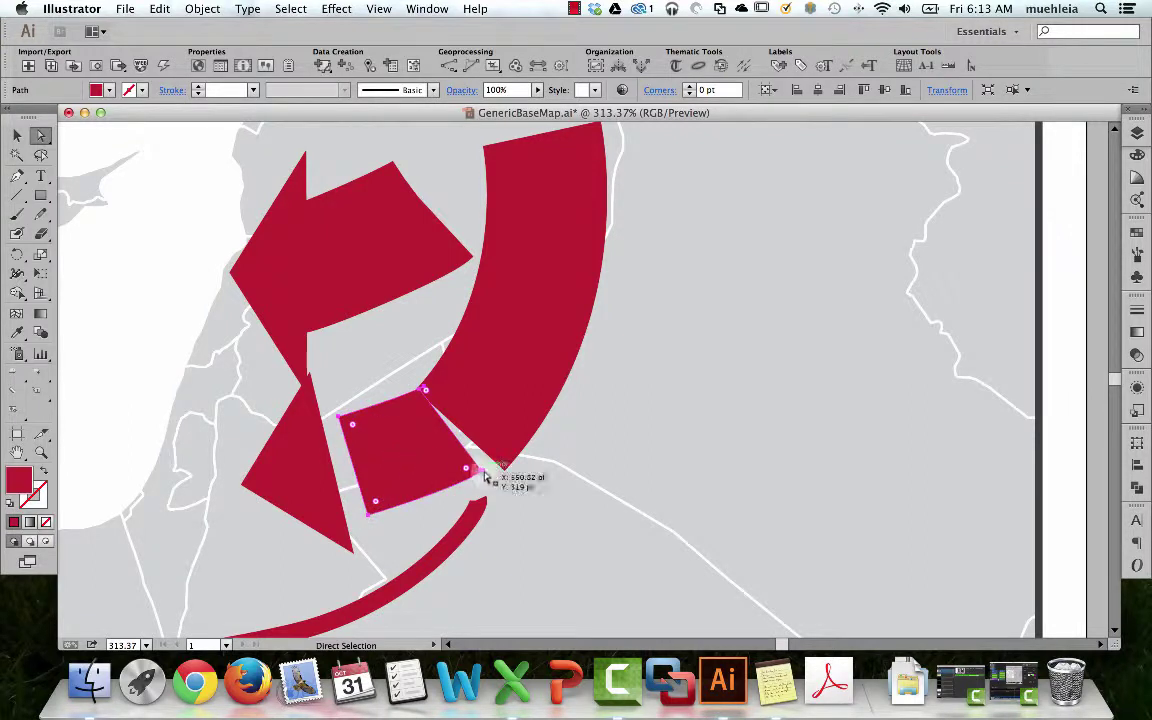
Move the shaft piece's lower eastern corner anchor to about X 556, Y 316 pt so it overlaps the thick band's end
mouse_move(483, 476)
mouse_down()
mouse_move(503, 463)
mouse_move(481, 470)
mouse_up()
key(v)
key(a)
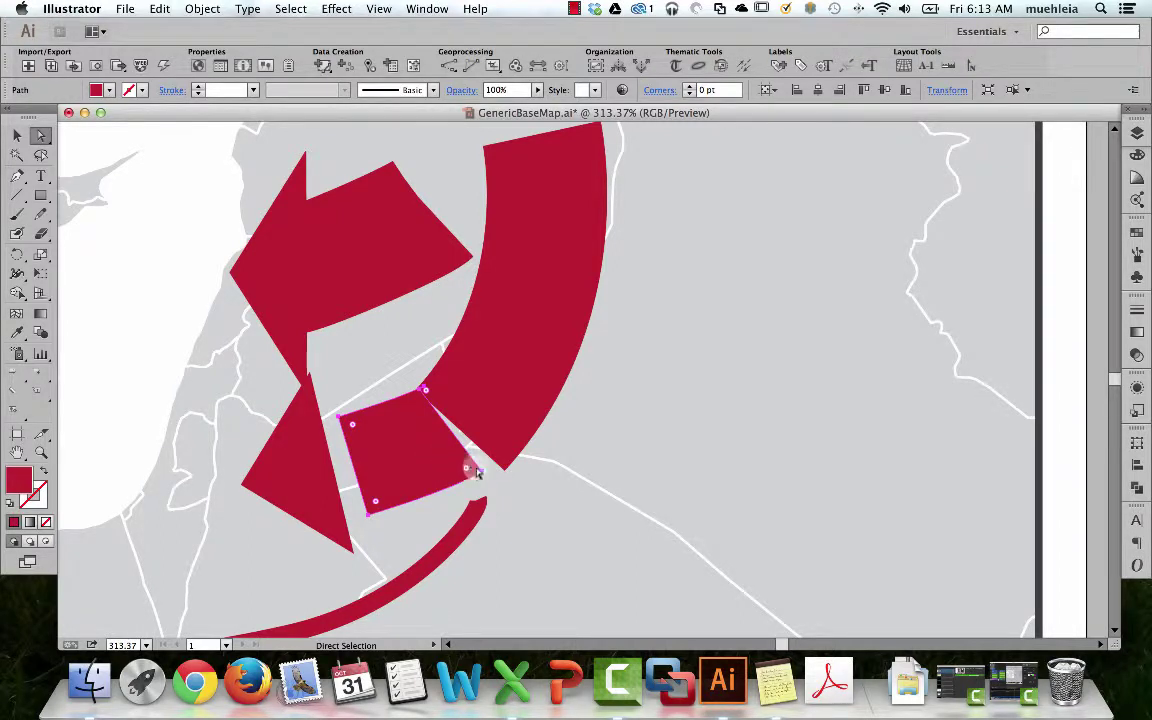
click(480, 475)
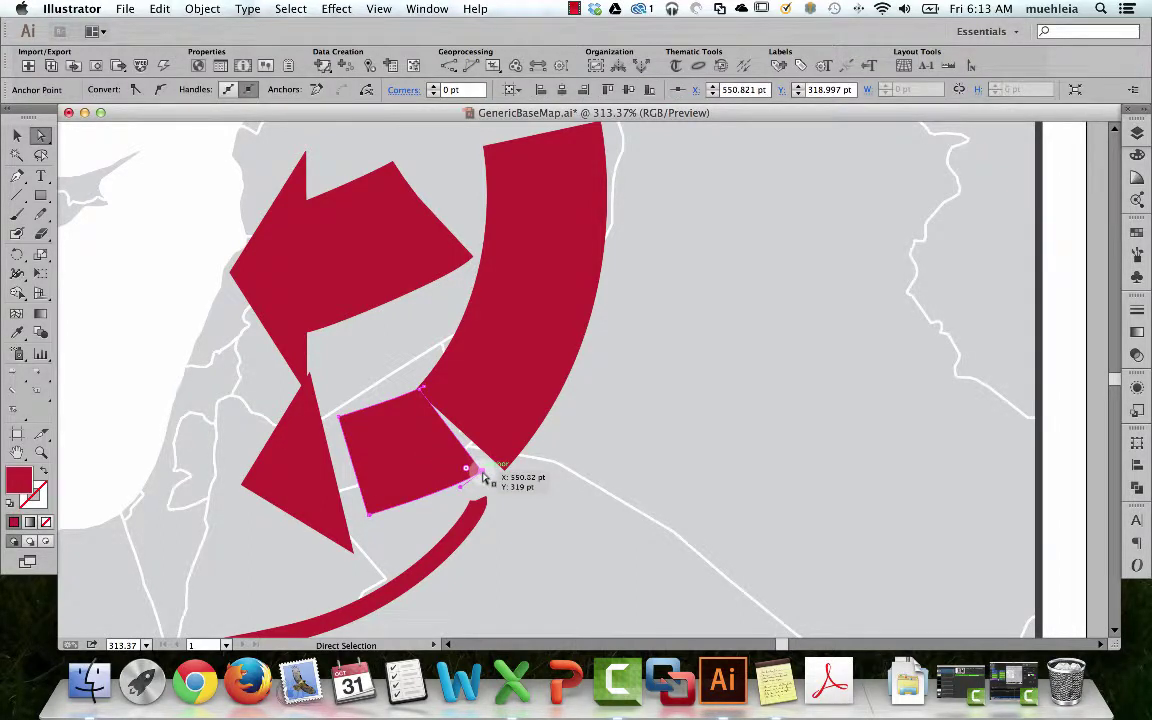
drag(482, 477, 498, 468)
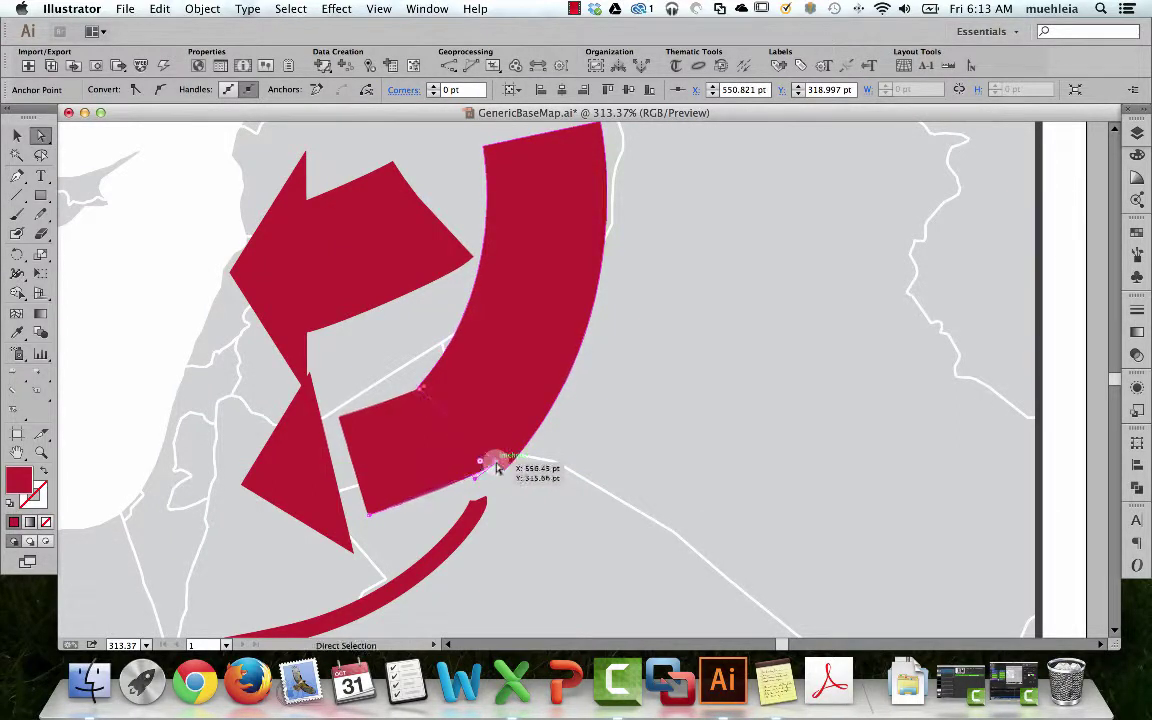
click(432, 386)
click(612, 452)
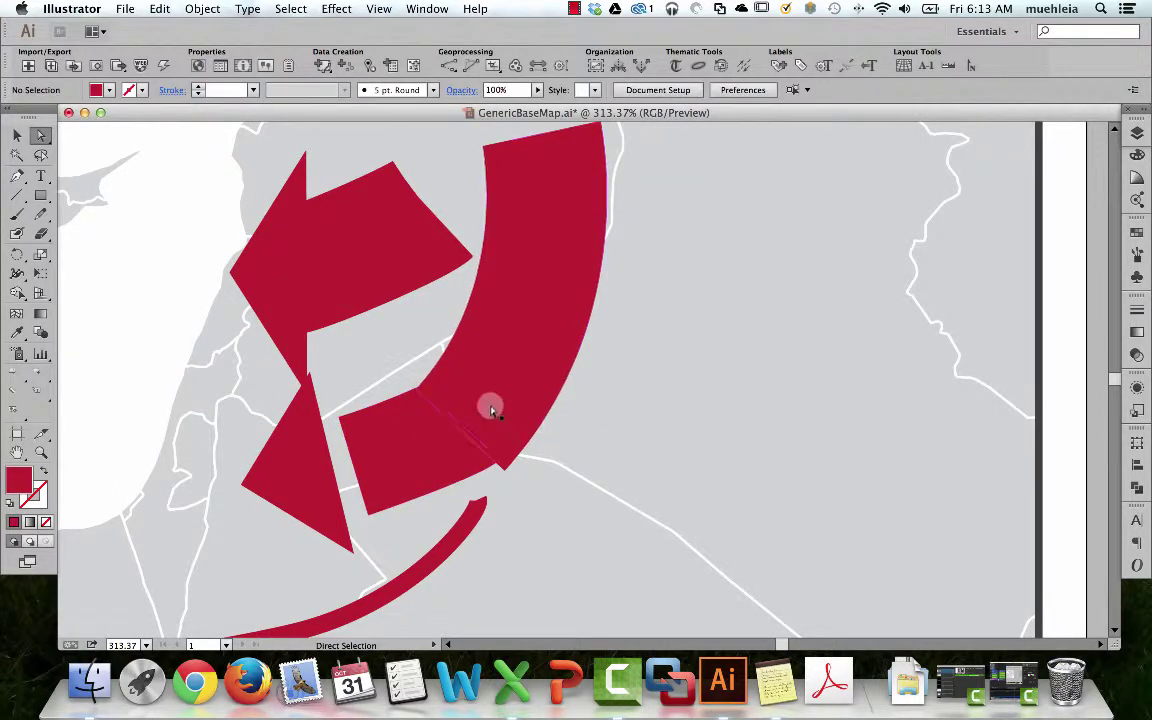
Convert the long thin curved arrow below the thick band to filled shapes with Outline Stroke
click(485, 508)
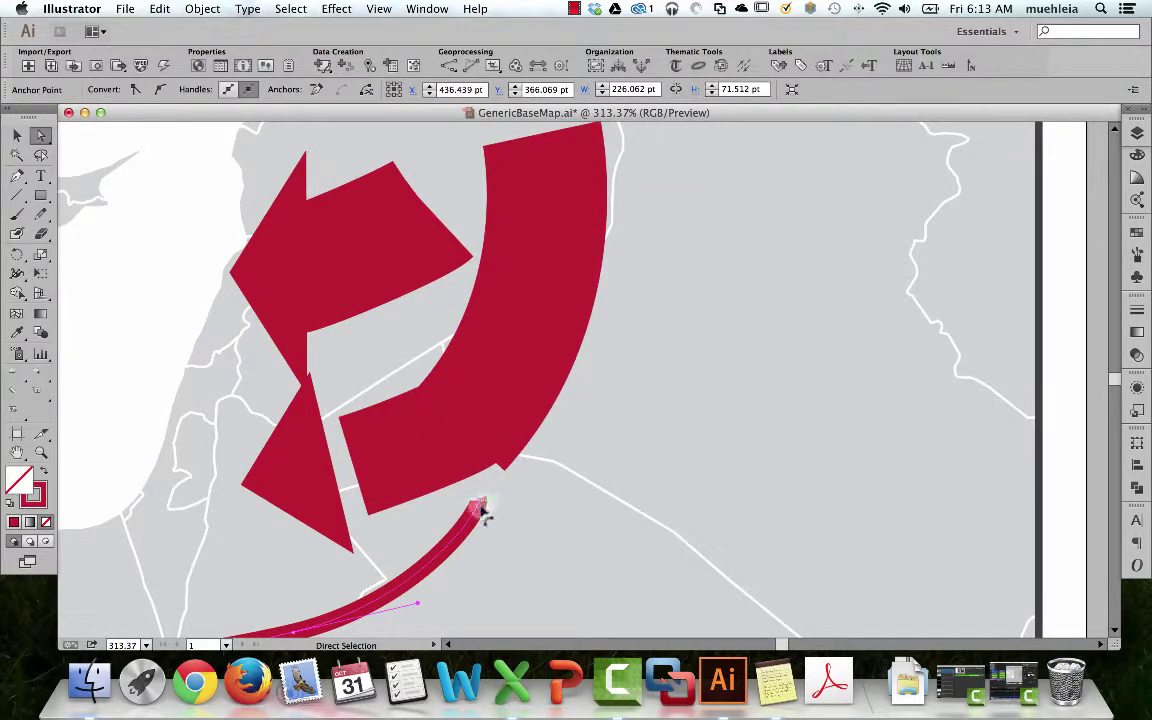
key(v)
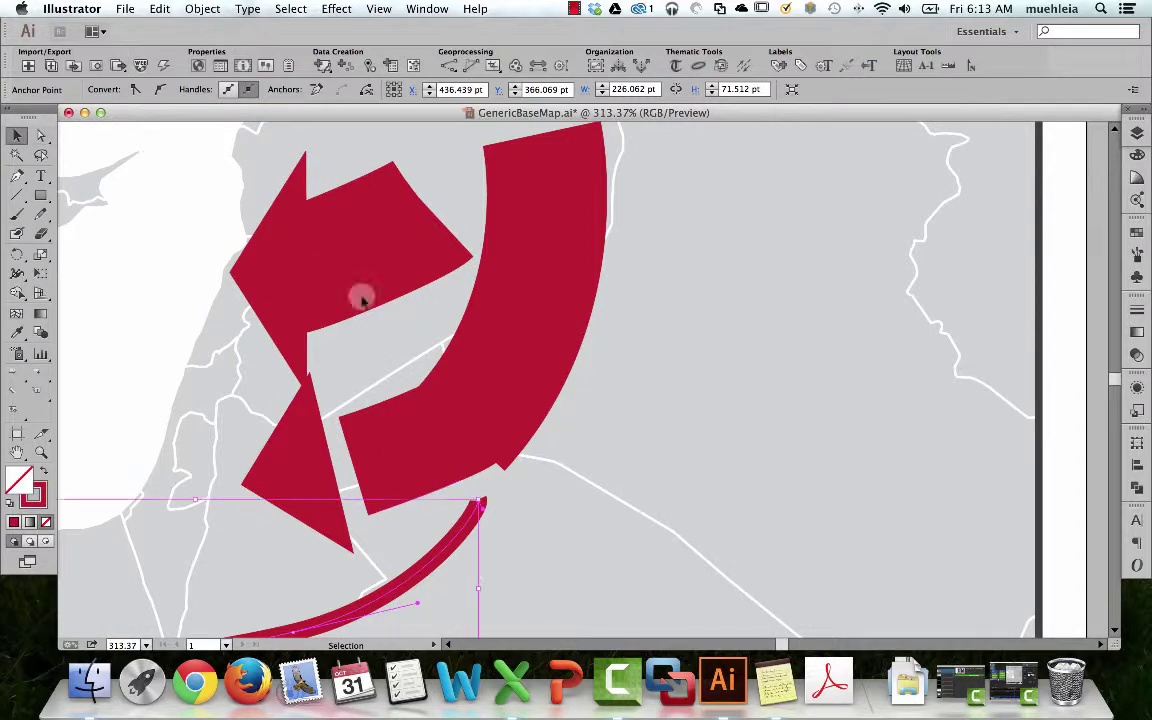
click(450, 553)
click(202, 8)
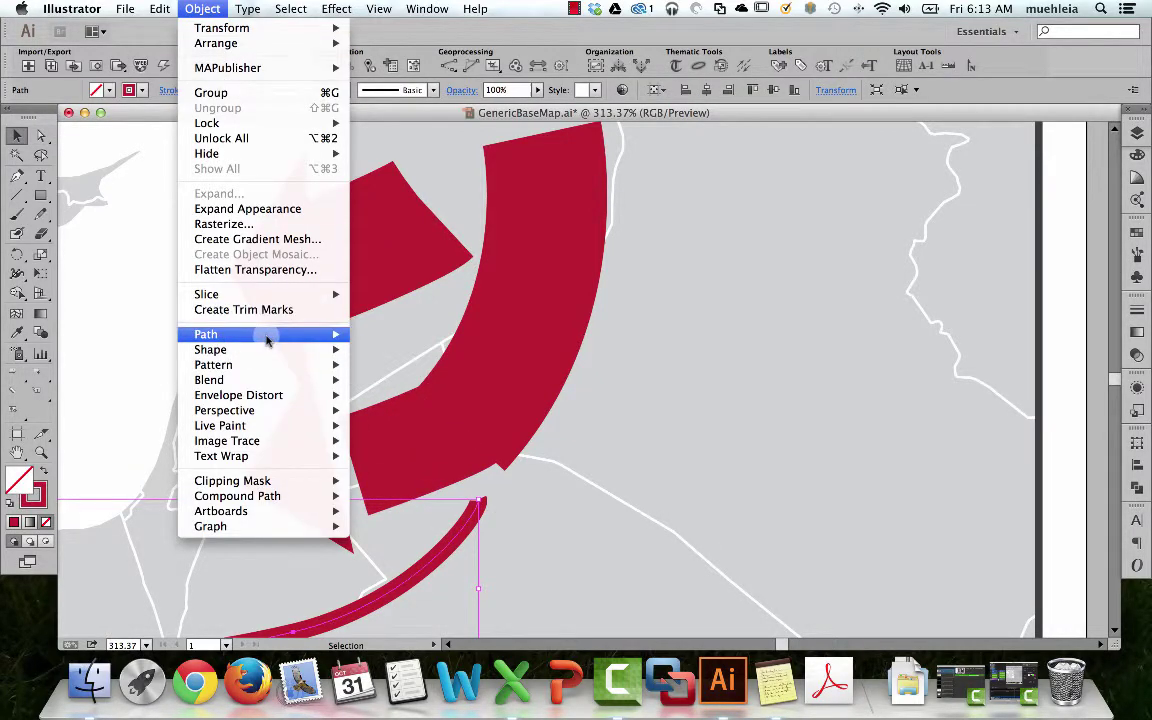
mouse_move(290, 336)
click(420, 368)
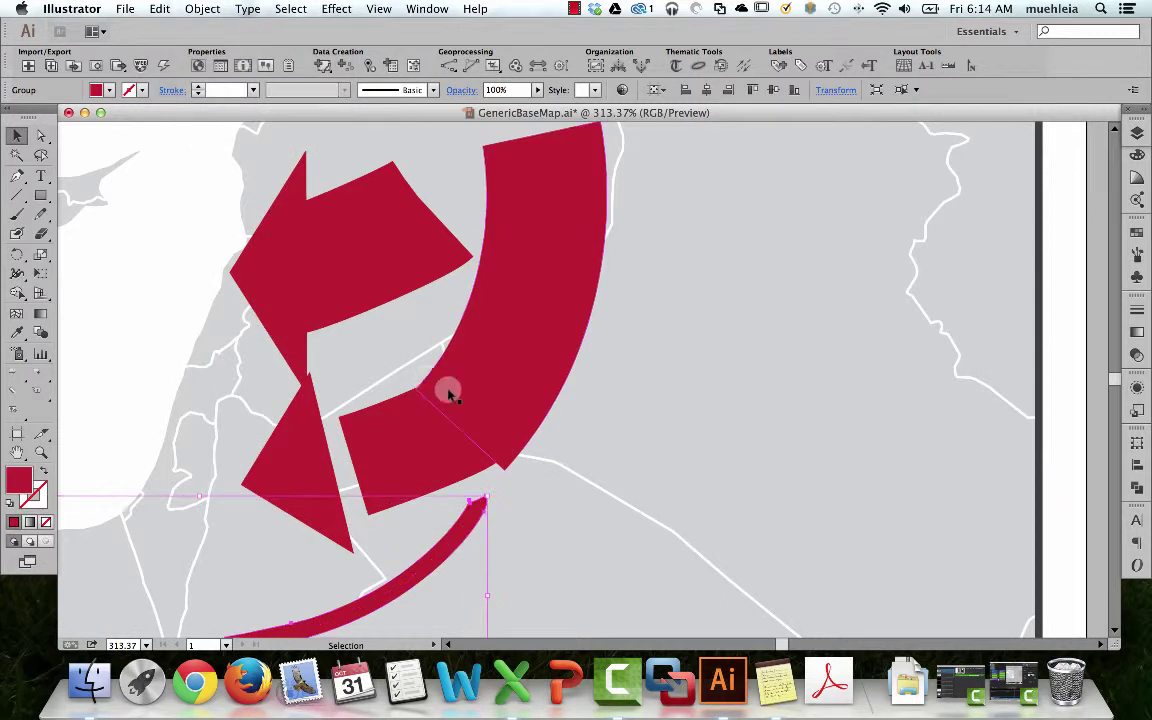
Move the thin arrow's outlined shaft piece northeast, away from its head, until its upper end meets the thick band's lower outer corner
key(a)
click(510, 516)
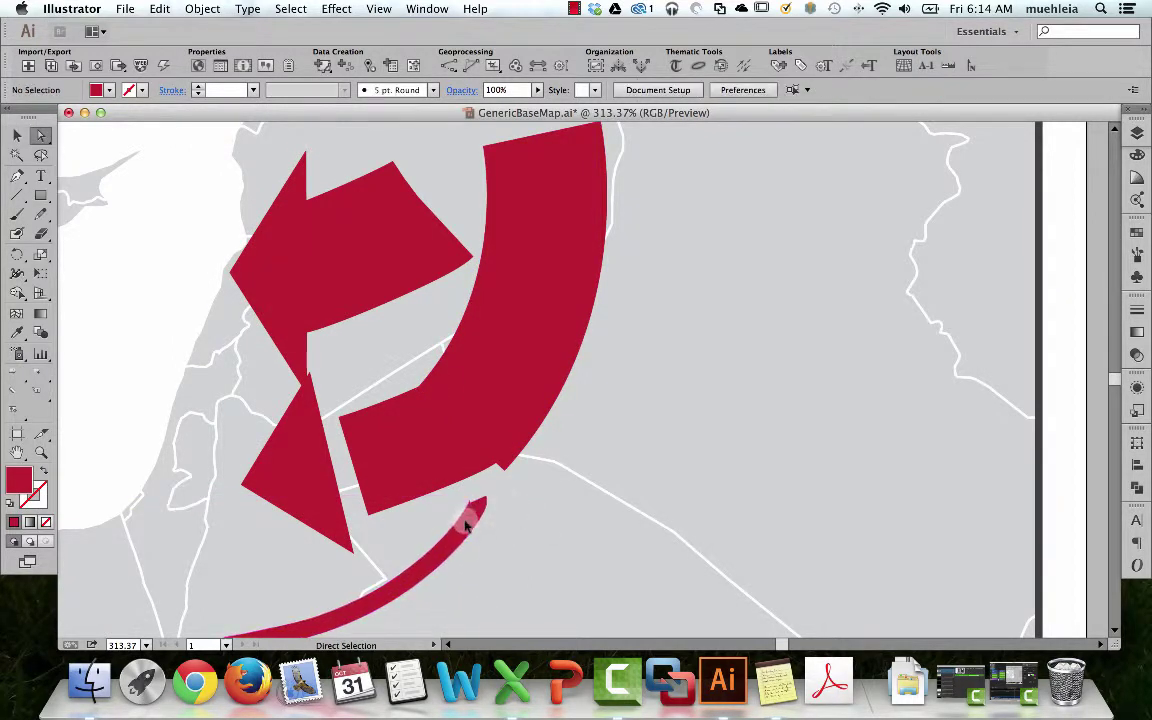
click(466, 526)
drag(478, 505, 489, 465)
click(576, 499)
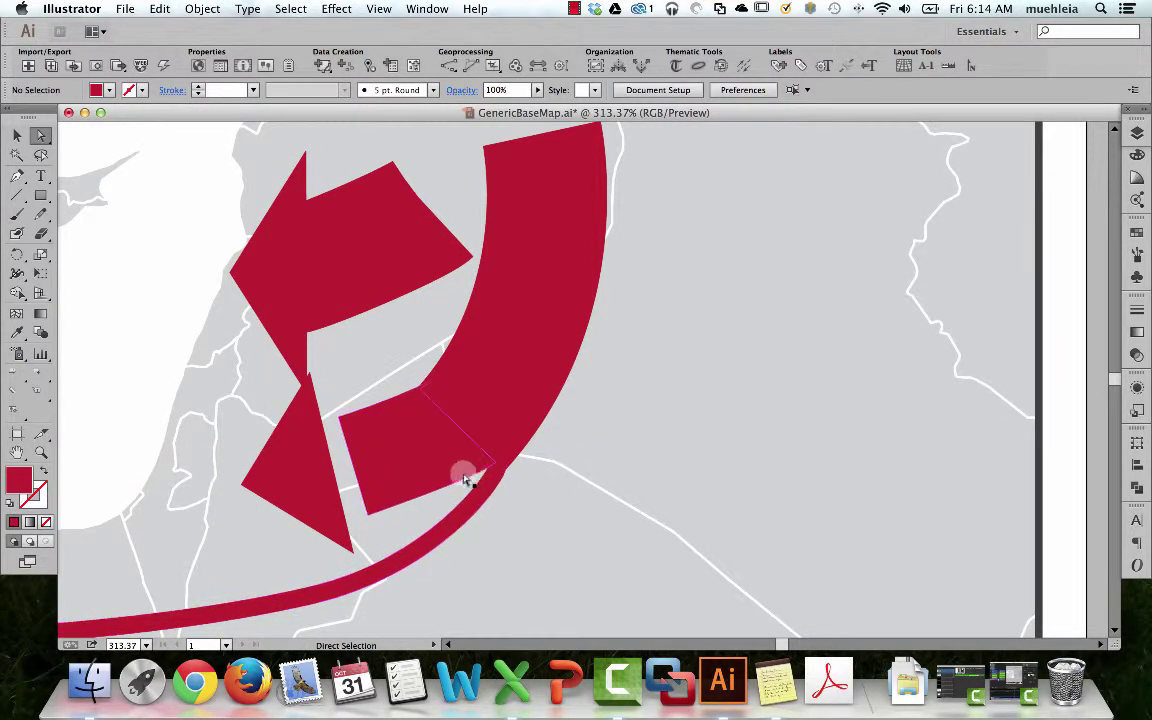
Isolate the middle arrow's group and move its detached arrowhead east until it touches the western end of its shaft
key(v)
click(303, 474)
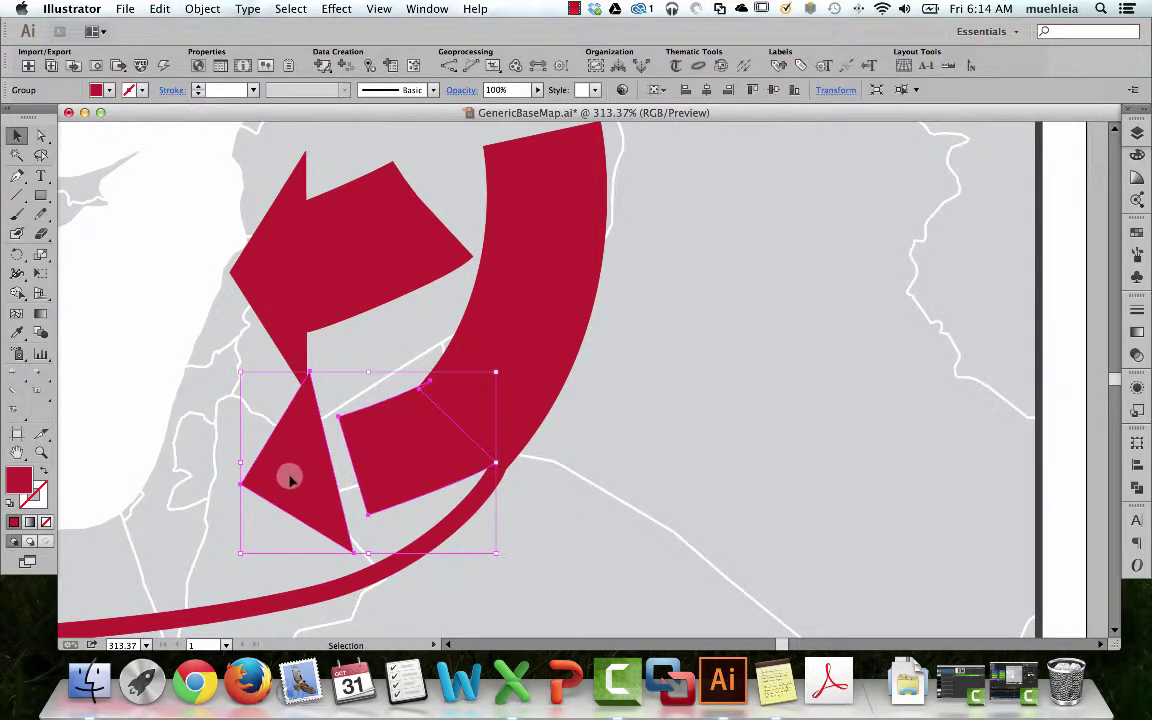
key(a)
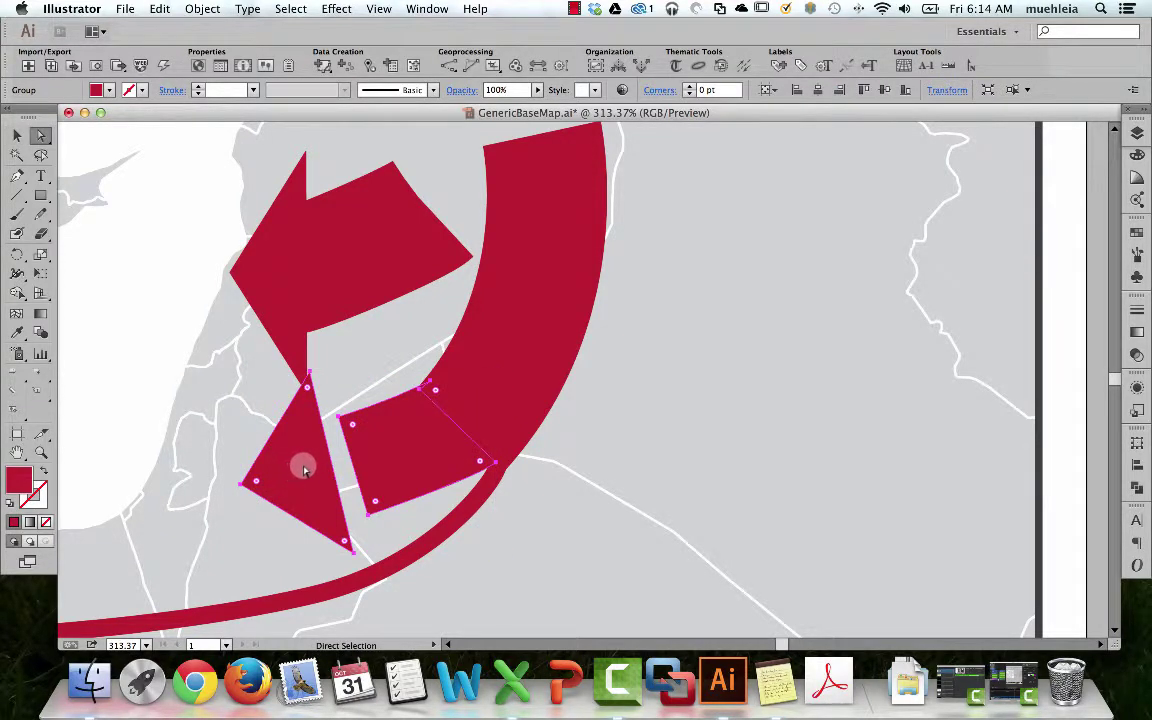
click(252, 427)
key(v)
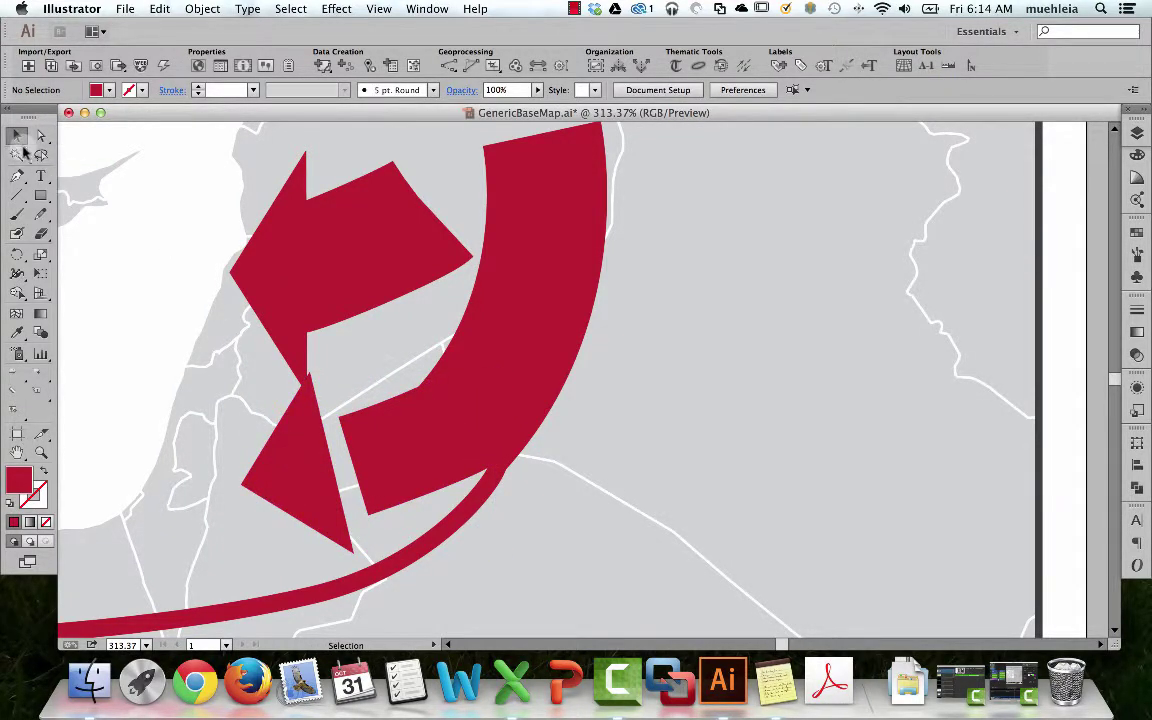
click(298, 463)
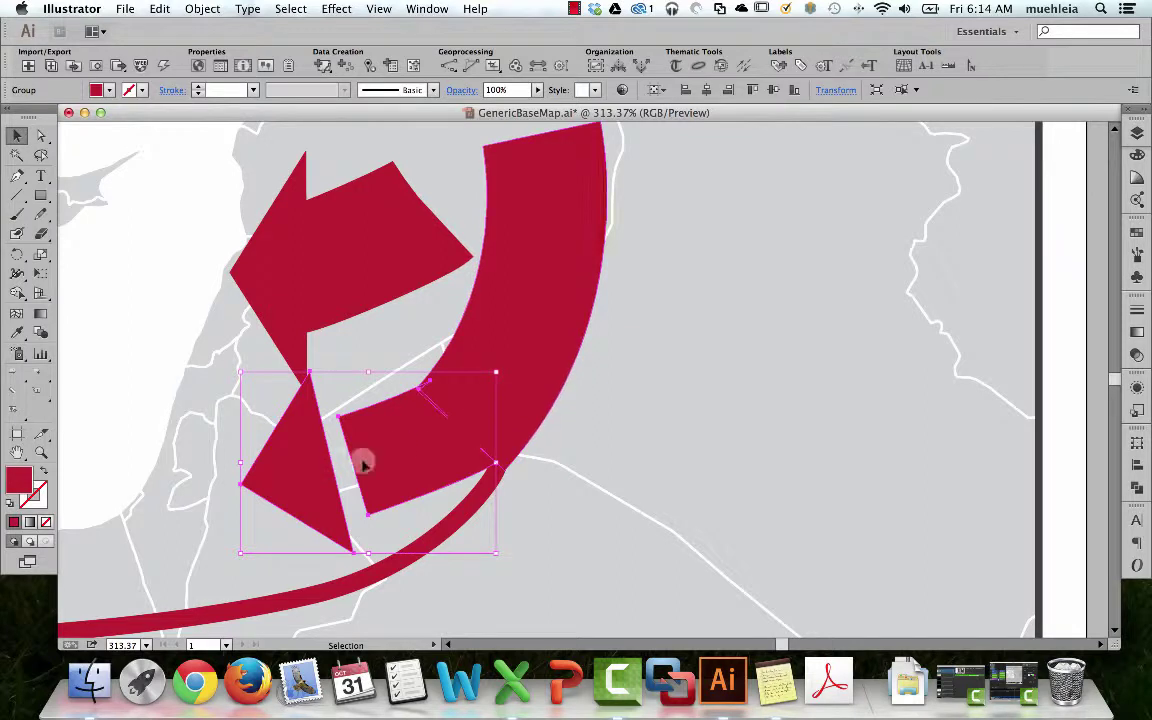
double_click(298, 475)
drag(298, 475, 349, 468)
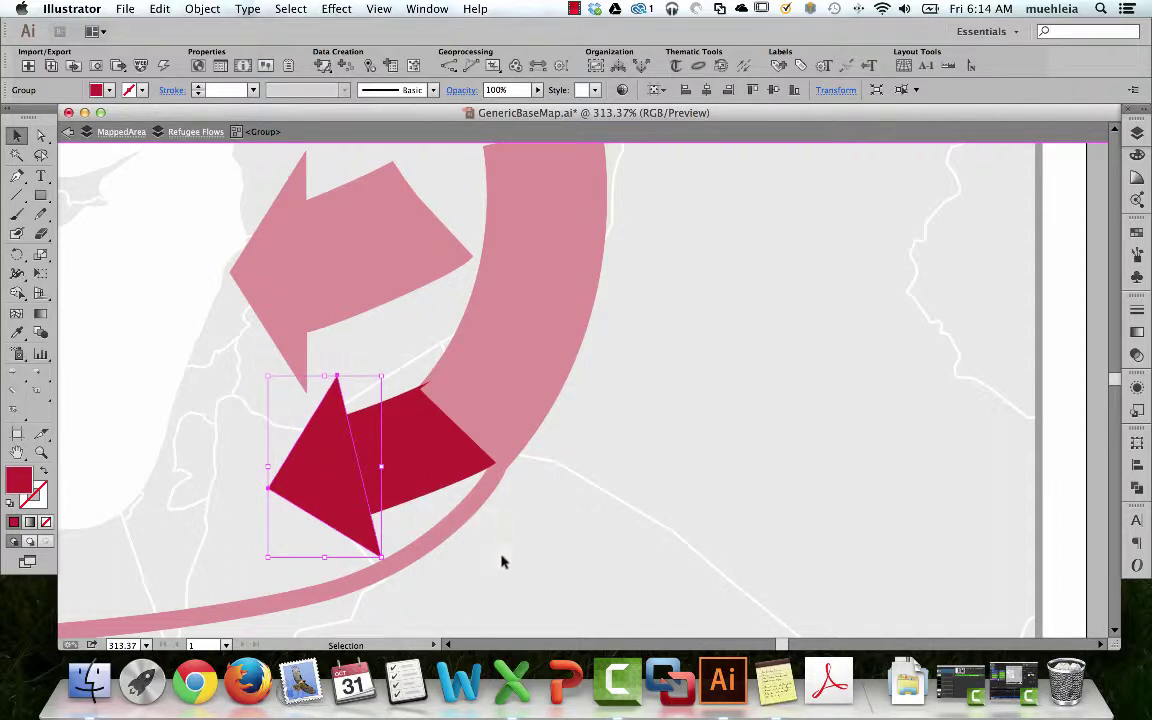
click(449, 580)
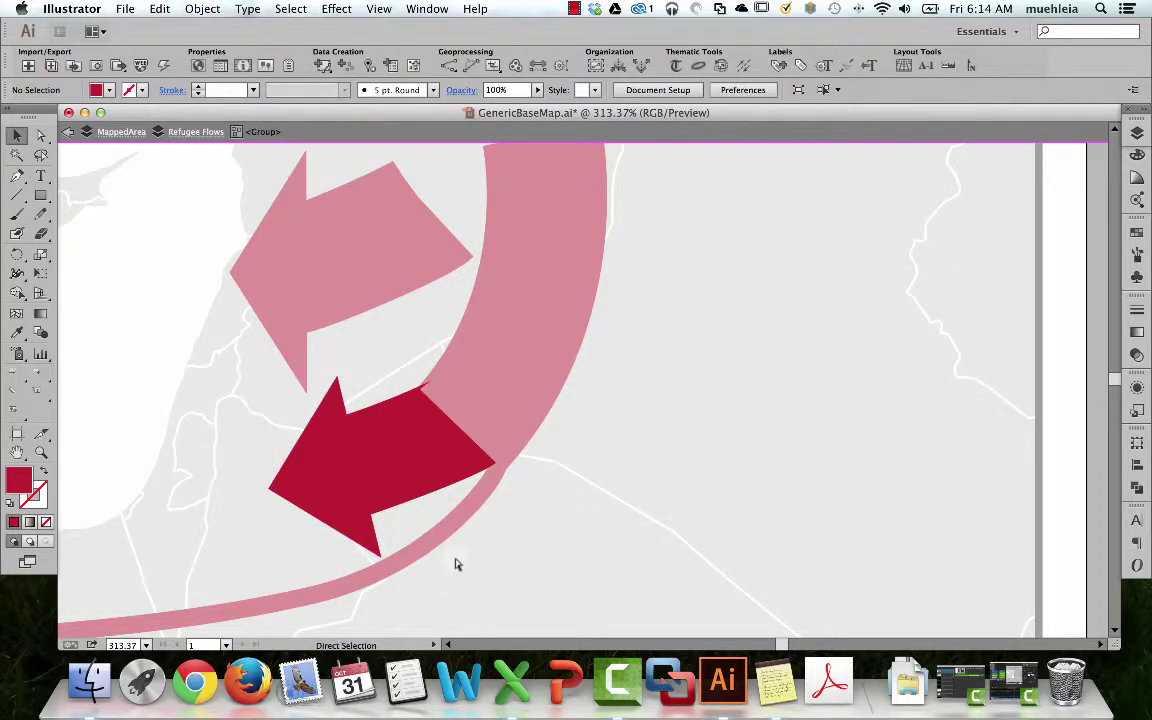
Isolate the thin arrow's group, move its small arrowhead onto the shaft's western end, and leave isolation mode
key(super+0)
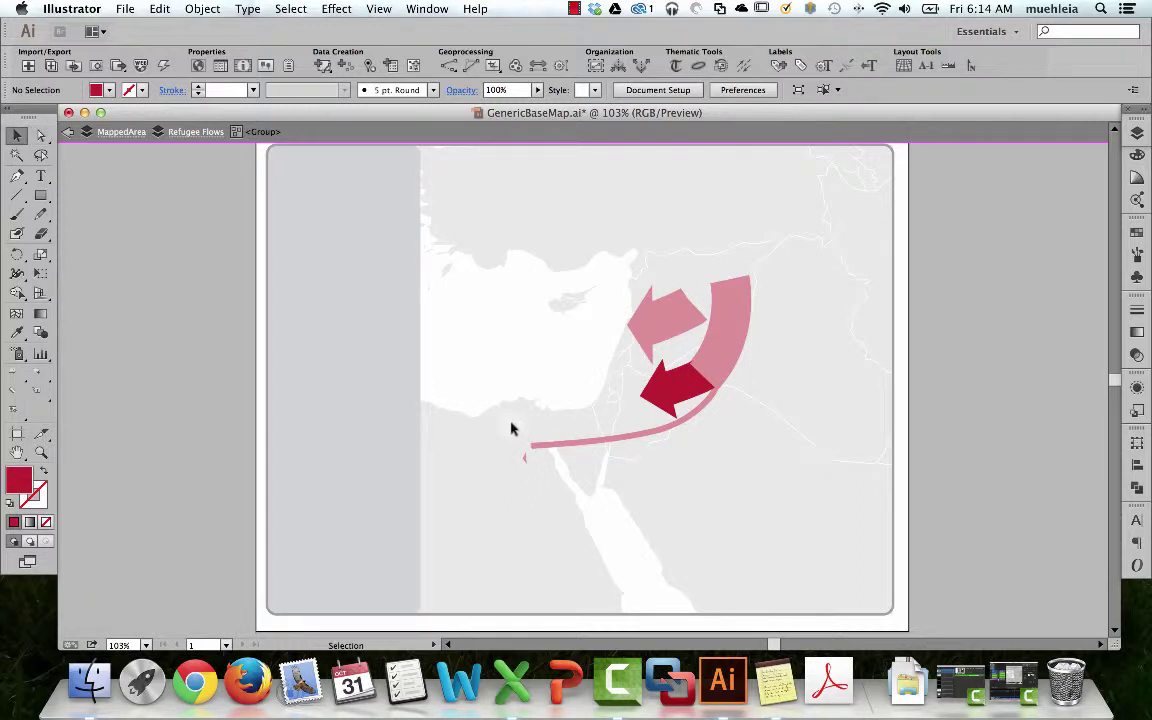
key(super+space)
drag(489, 393, 653, 499)
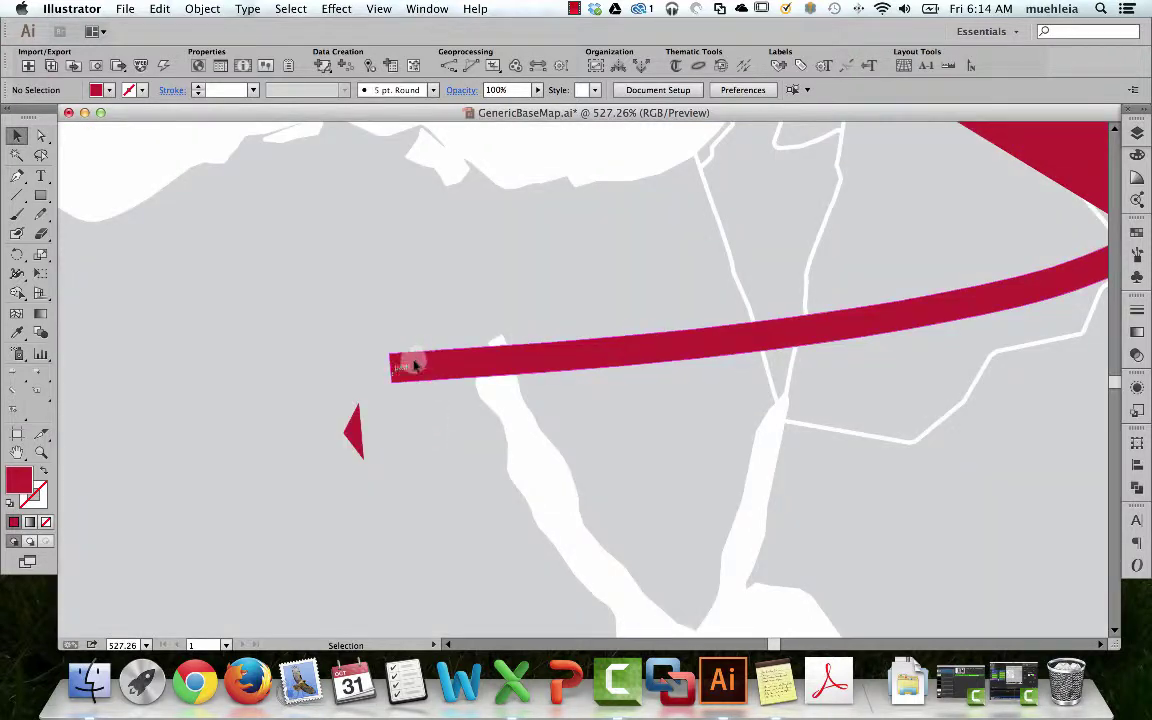
click(354, 436)
double_click(354, 436)
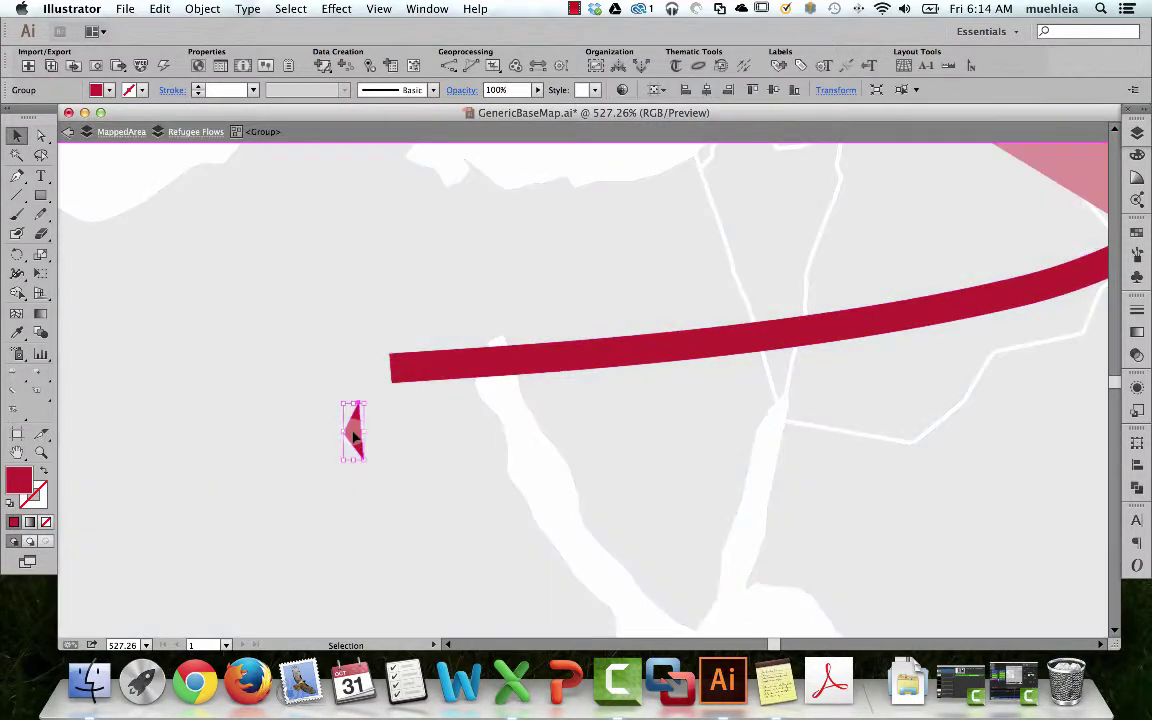
drag(354, 436, 382, 372)
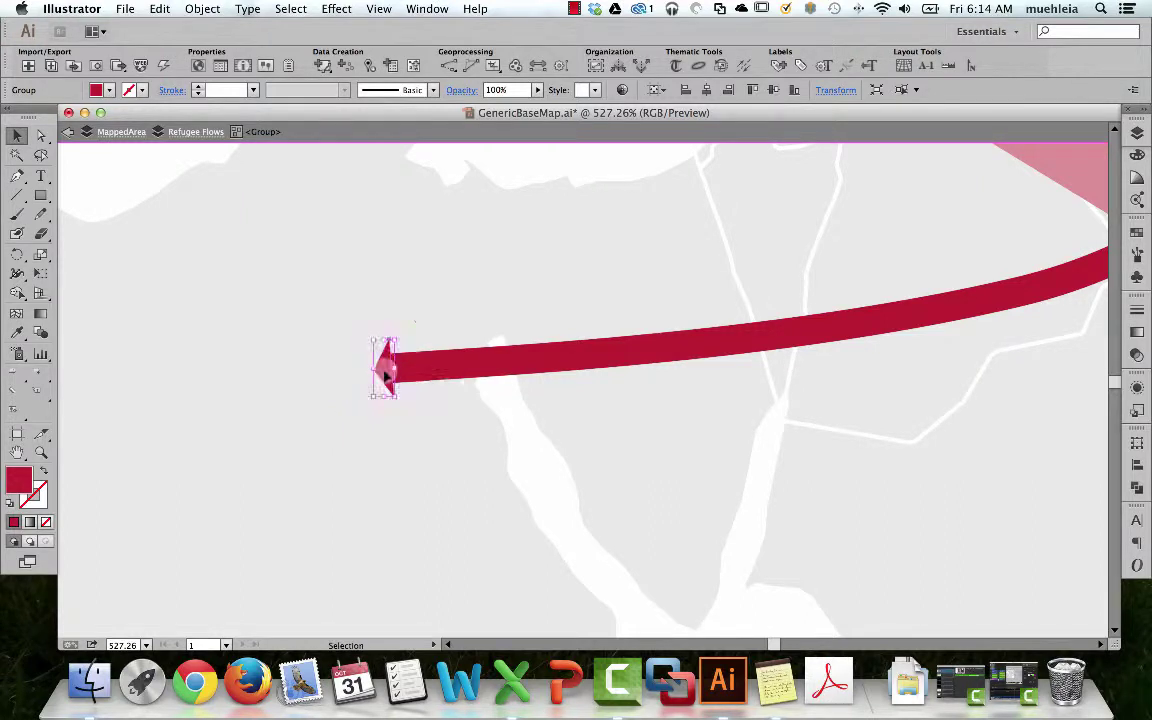
key(super+0)
double_click(730, 502)
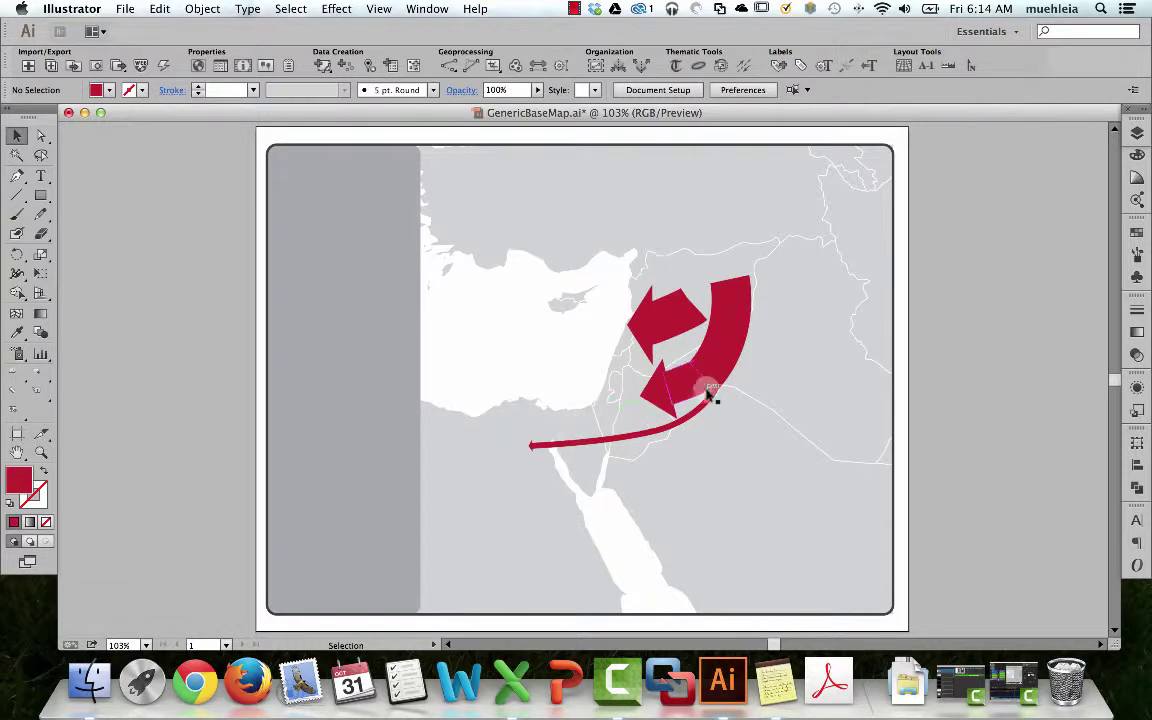
Unite the thick curved band, the middle arrow and the thin arrow into one shape with Pathfinder Unite
click(748, 350)
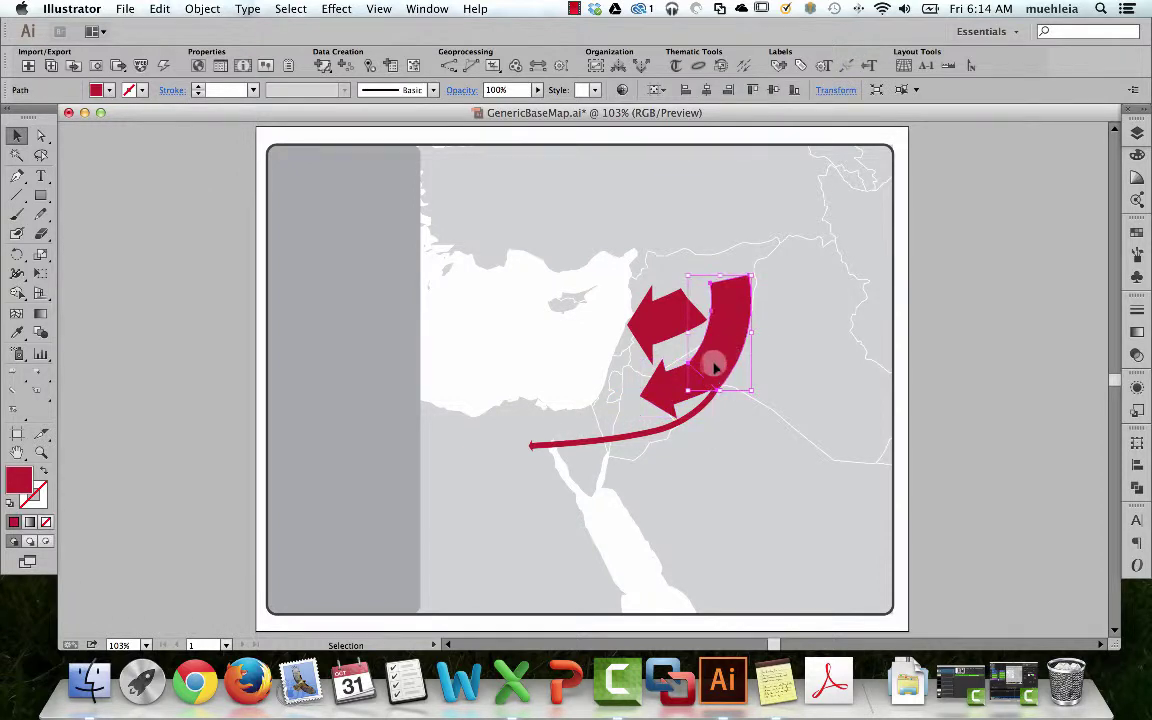
click(661, 391)
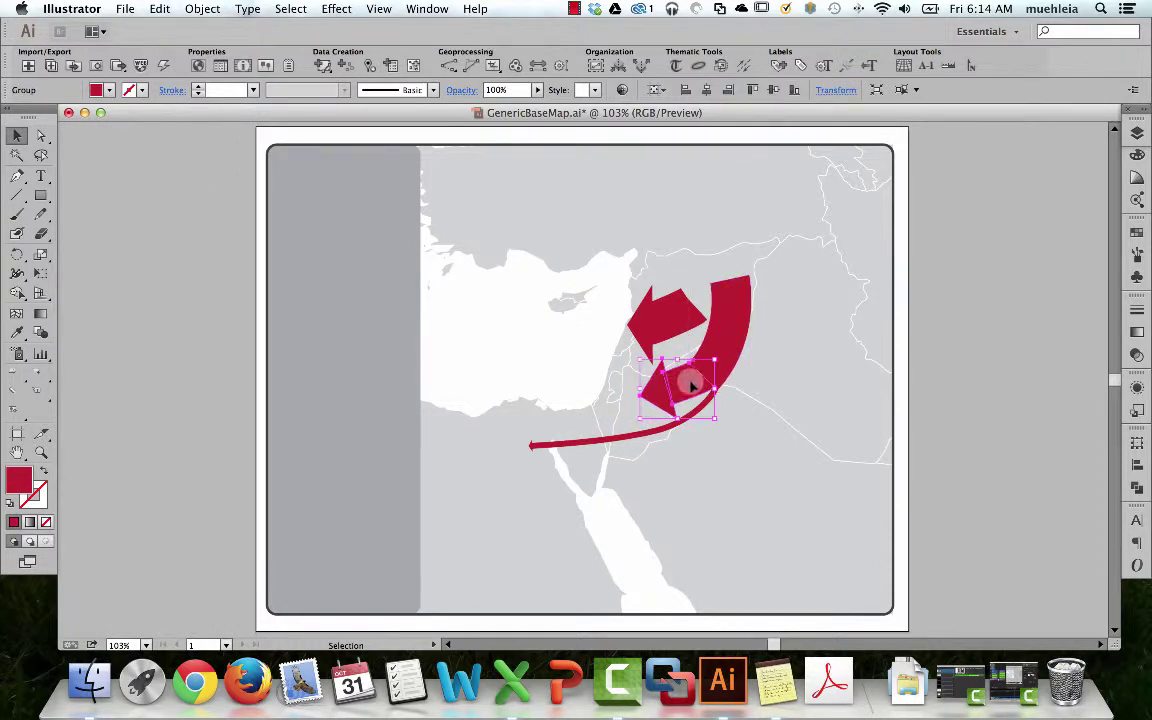
shift+click(593, 446)
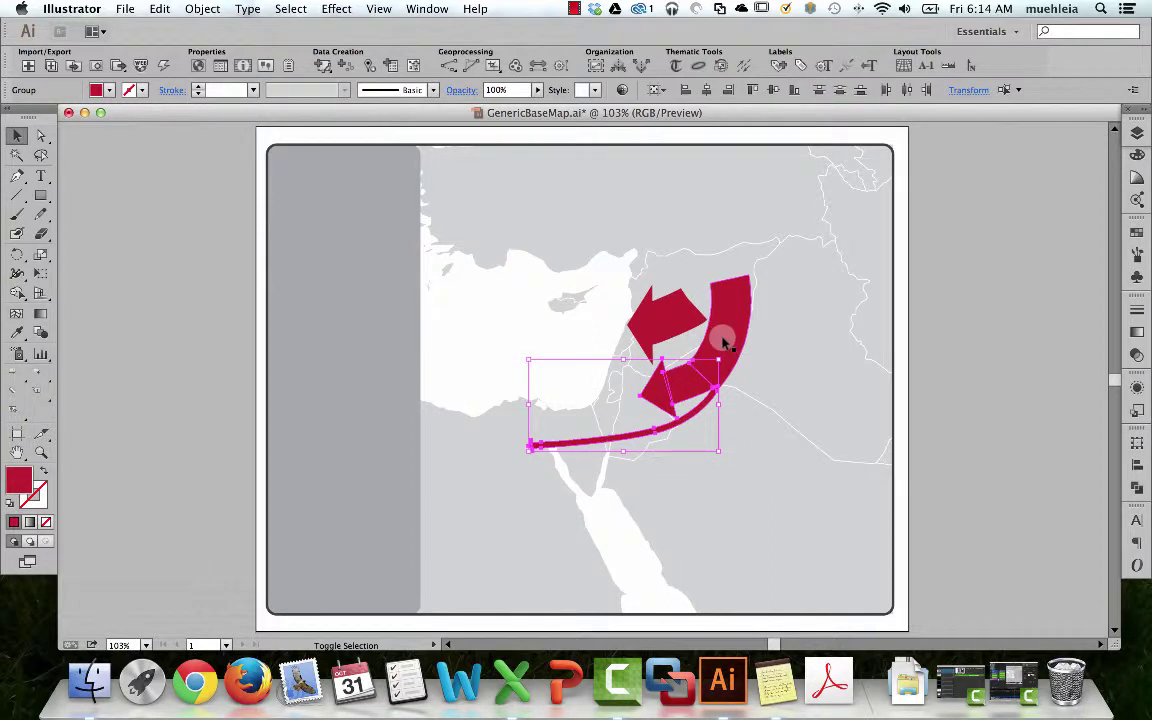
shift+click(725, 334)
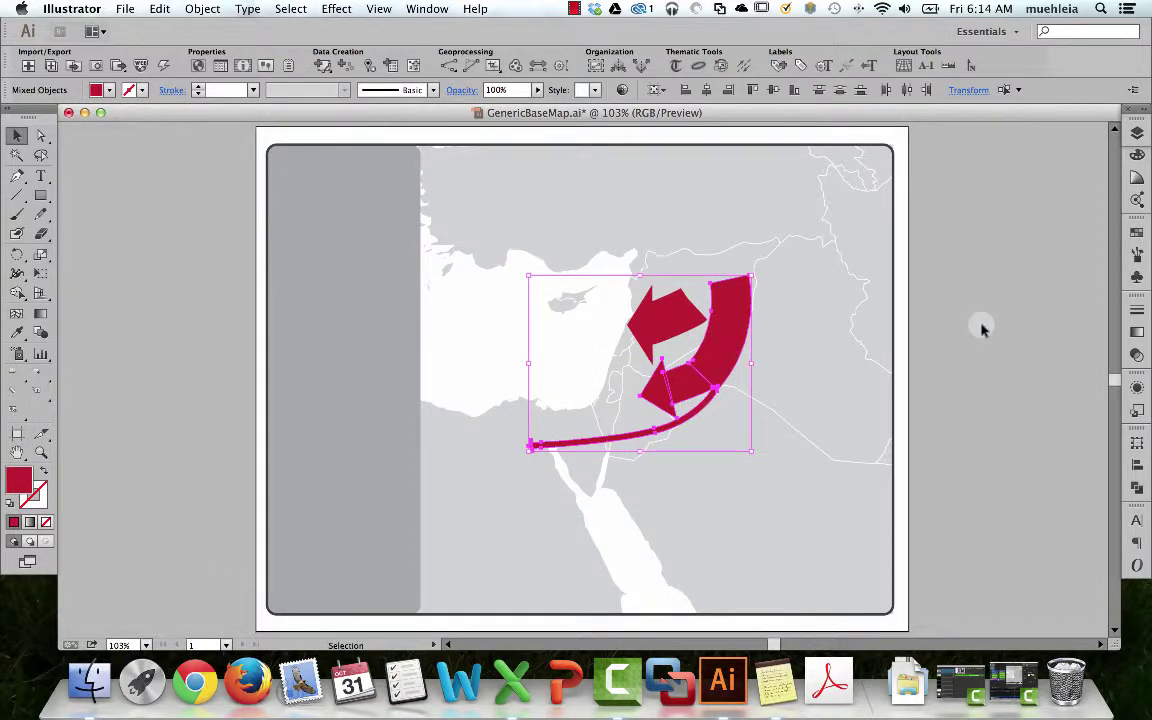
click(1137, 488)
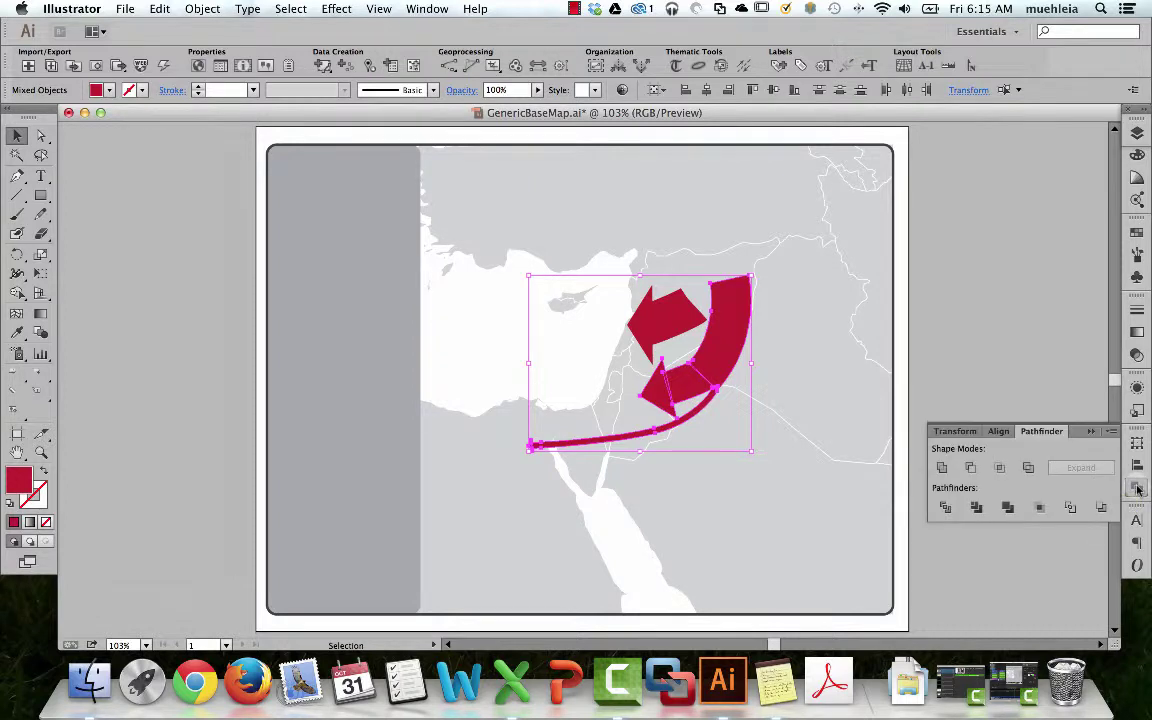
click(943, 468)
click(805, 419)
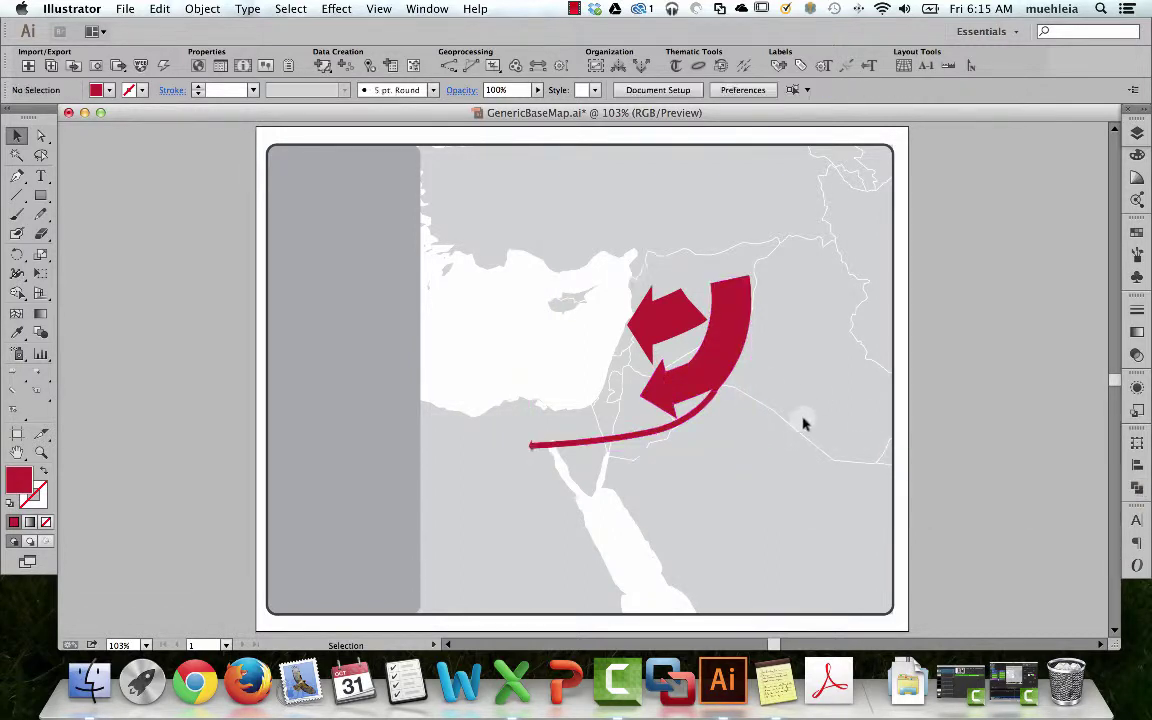
click(713, 360)
click(713, 360)
click(815, 370)
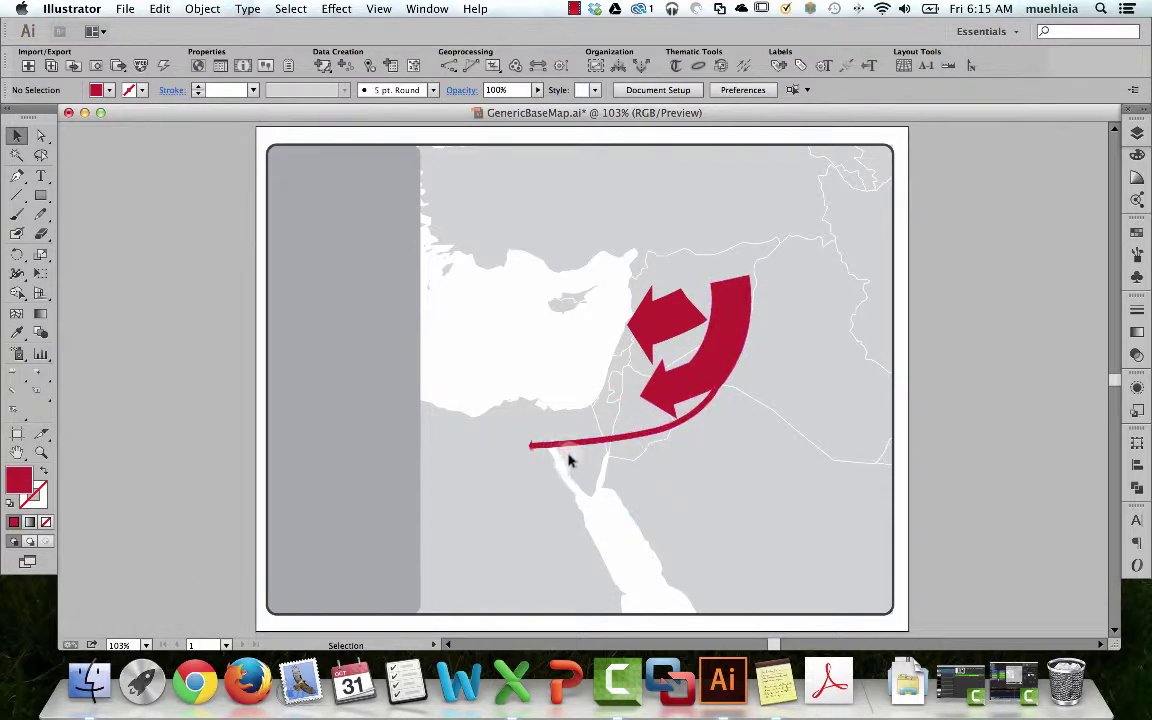
Try moving the lower middle anchor of the thin branch to about X 489, Y 387 pt, and undo the move
click(653, 436)
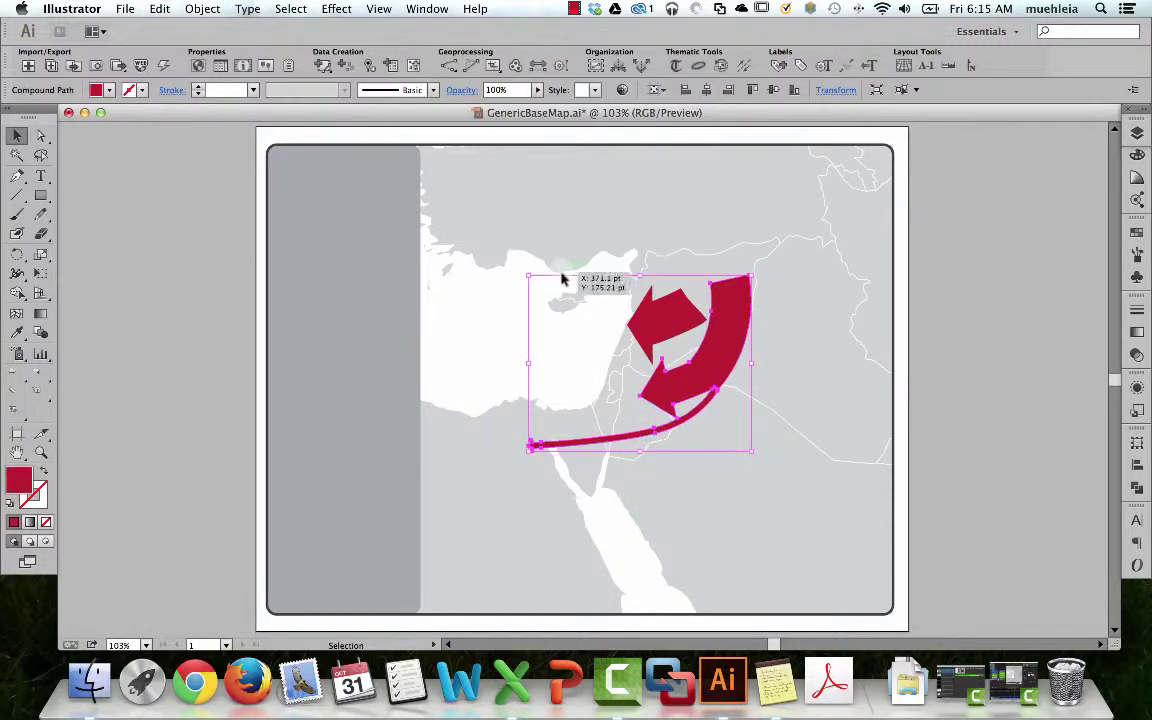
key(z)
drag(467, 245, 743, 465)
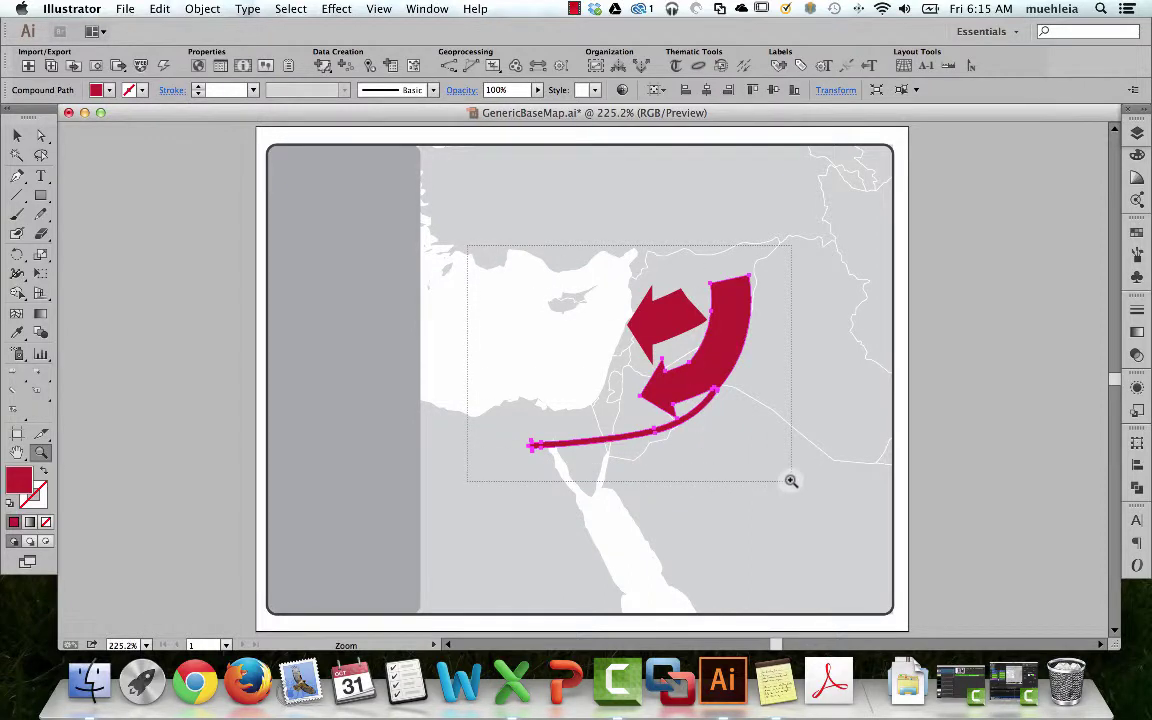
key(a)
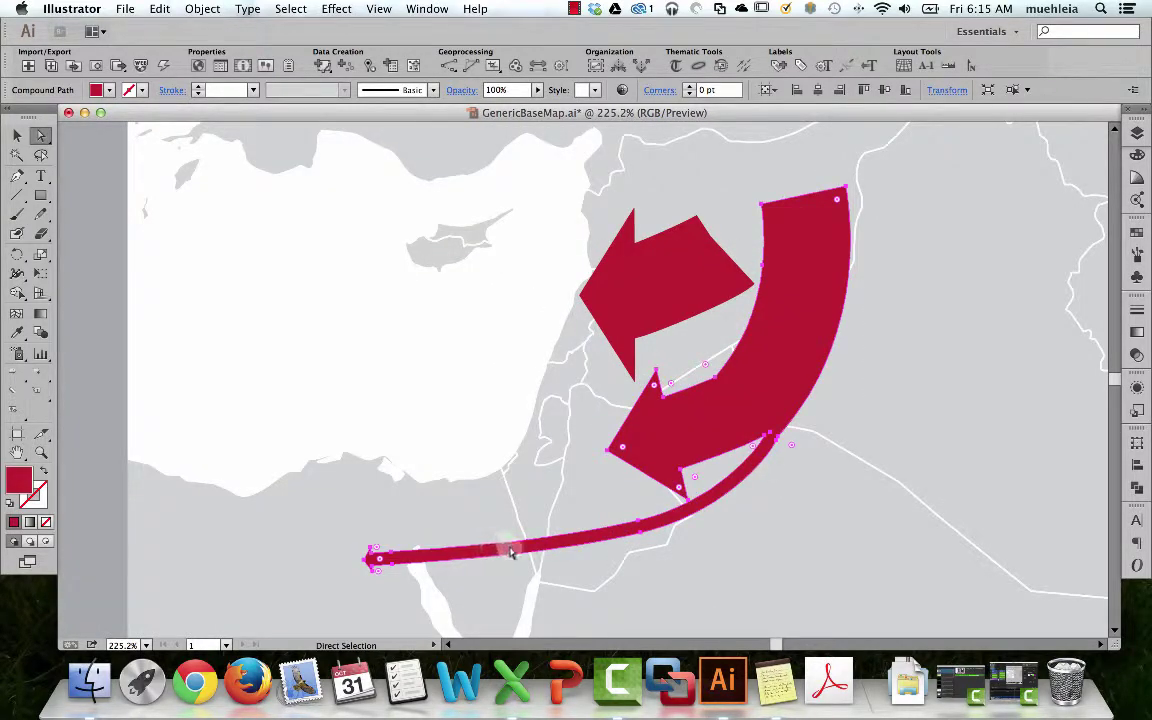
click(641, 536)
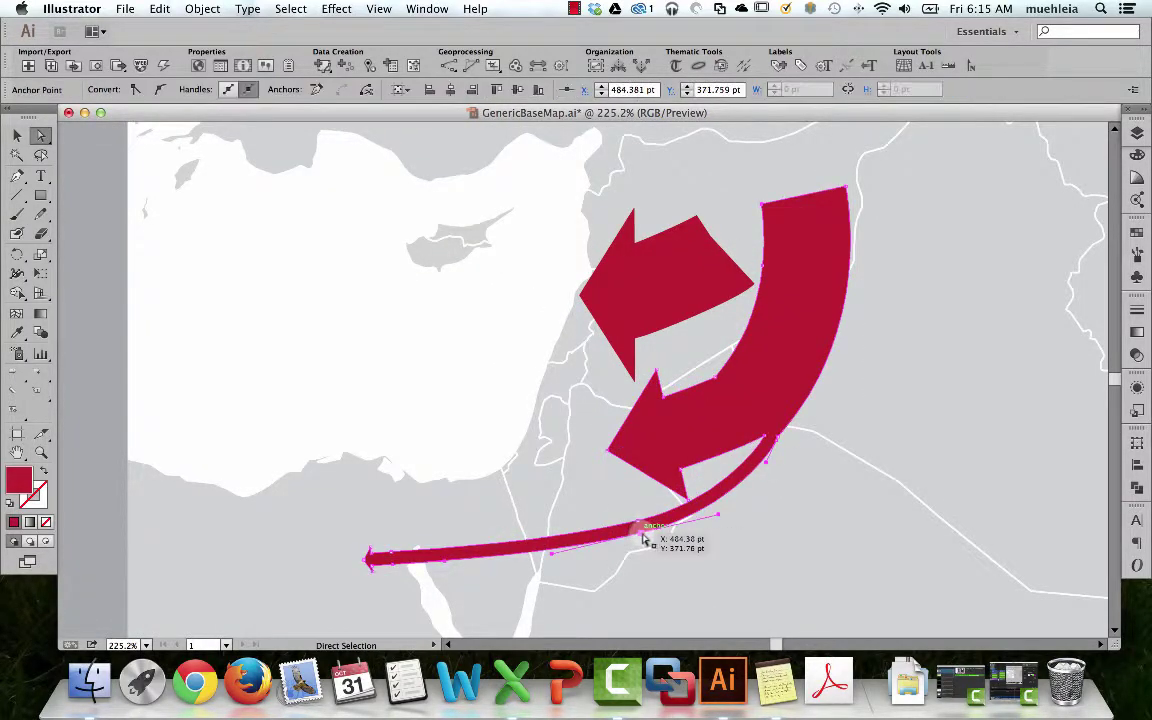
drag(643, 538, 650, 565)
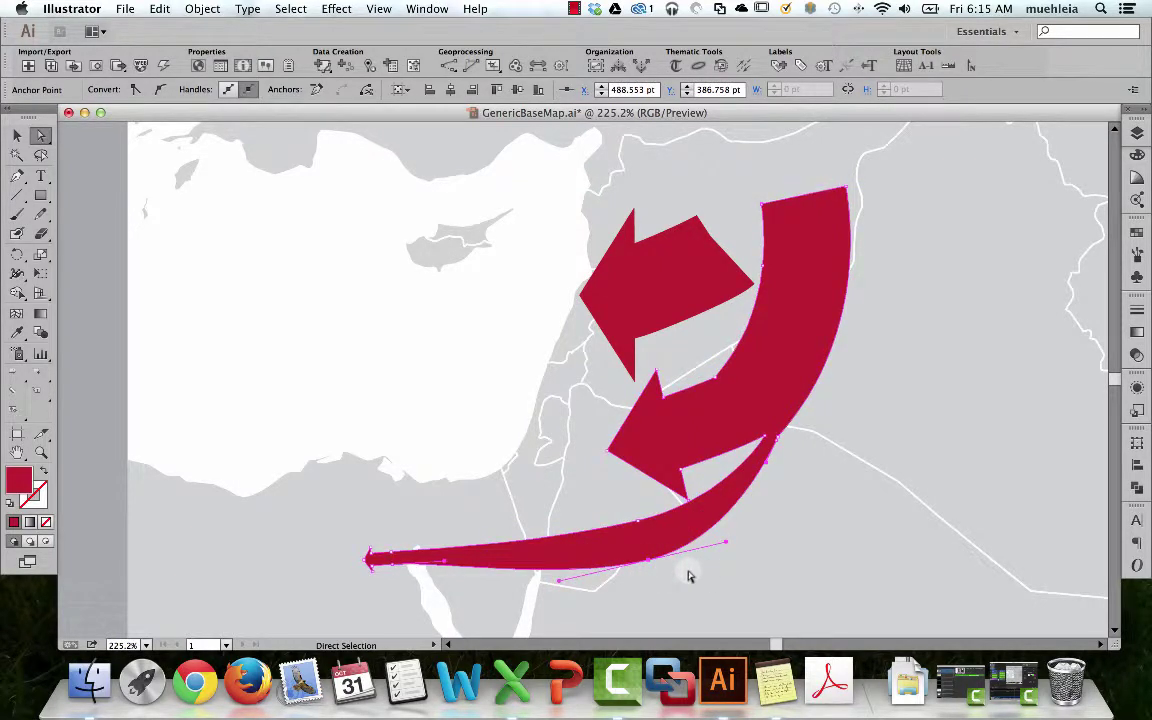
key(super+z)
click(688, 575)
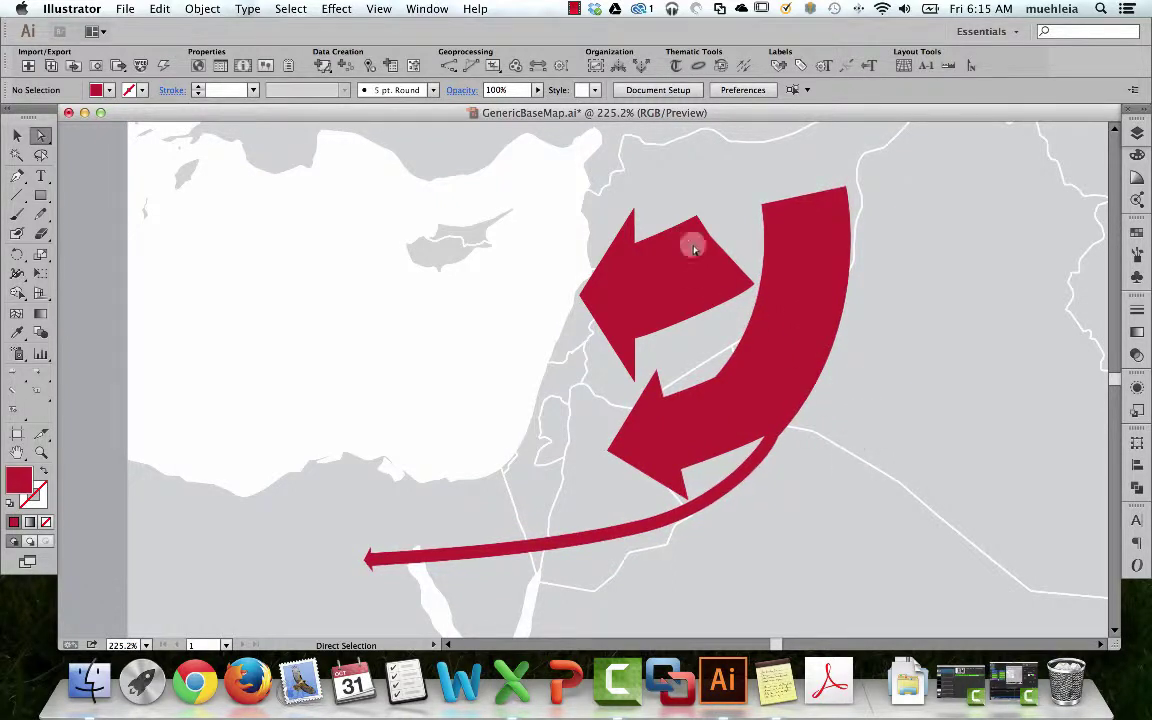
click(573, 9)
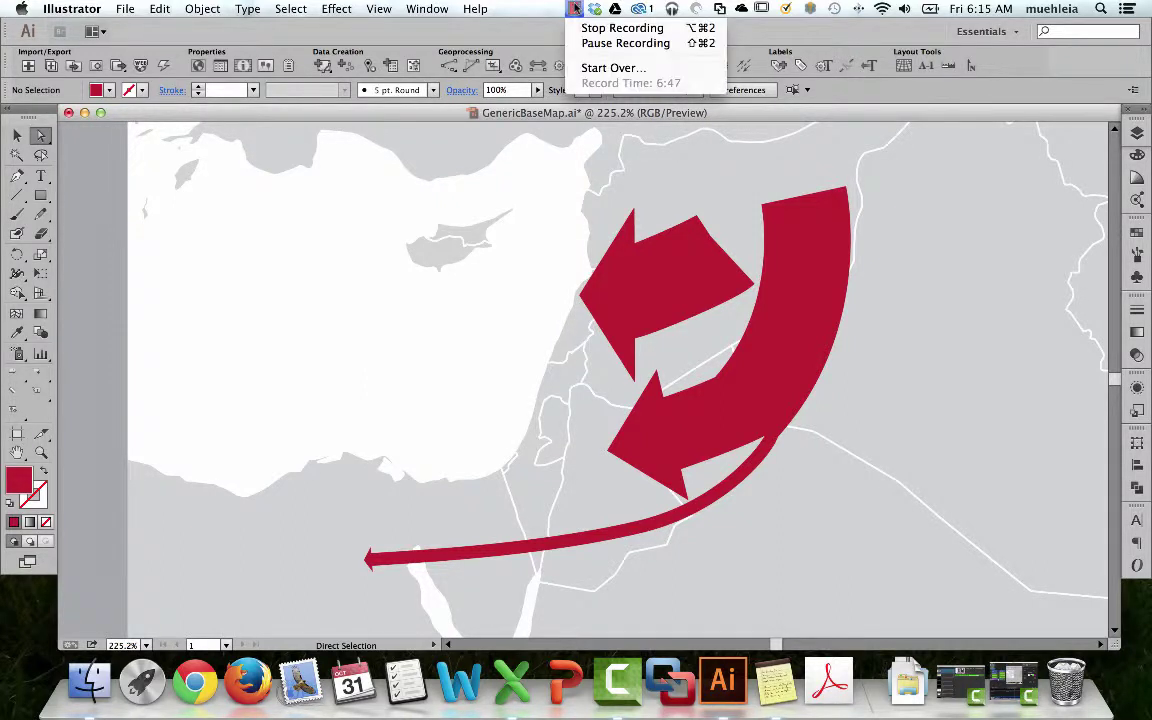
click(607, 43)
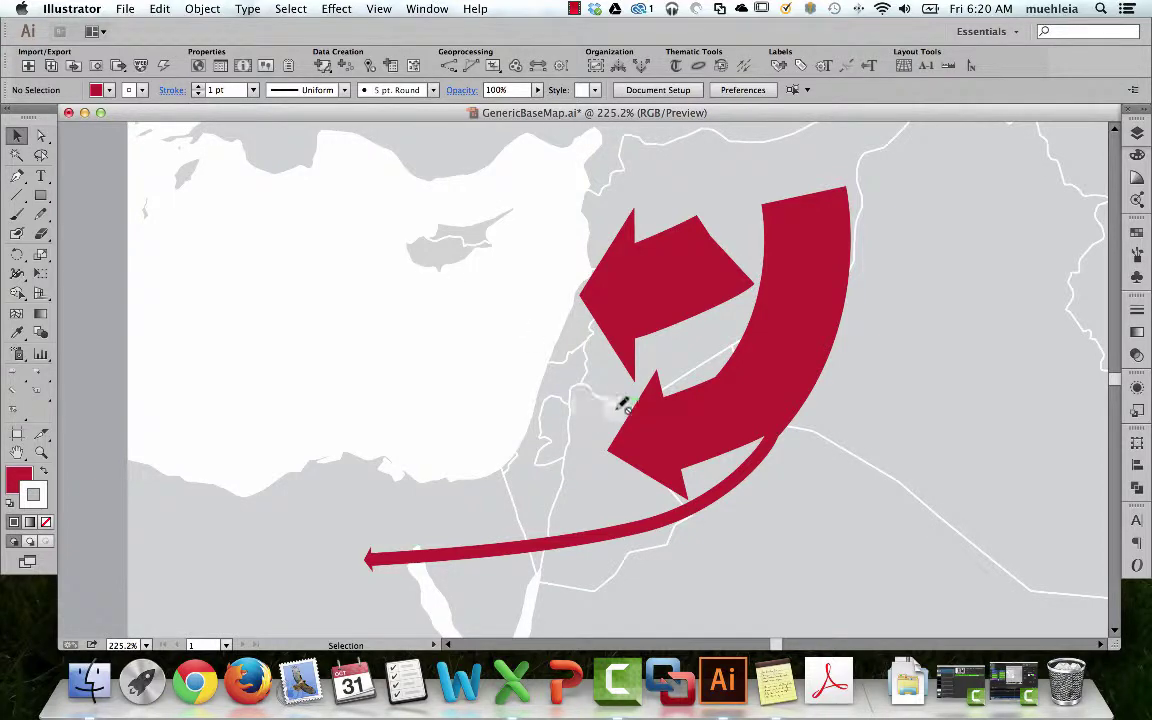
key(F11)
key(F11)
key(f)
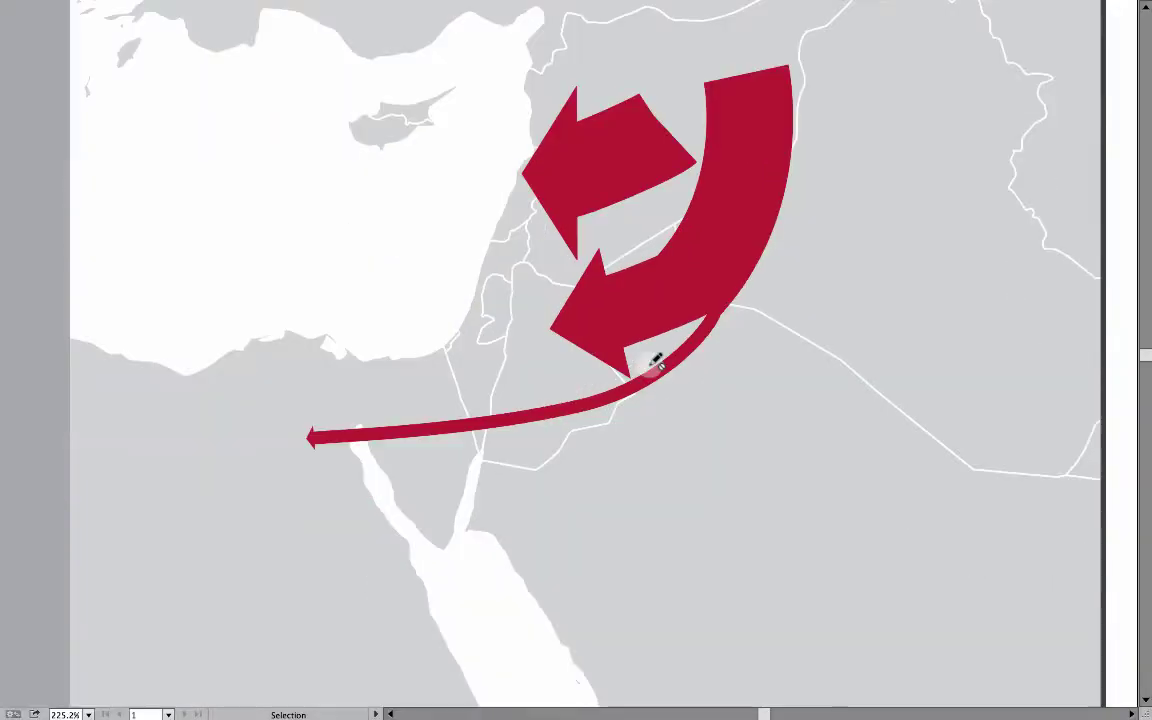
drag(655, 360, 700, 335)
key(f)
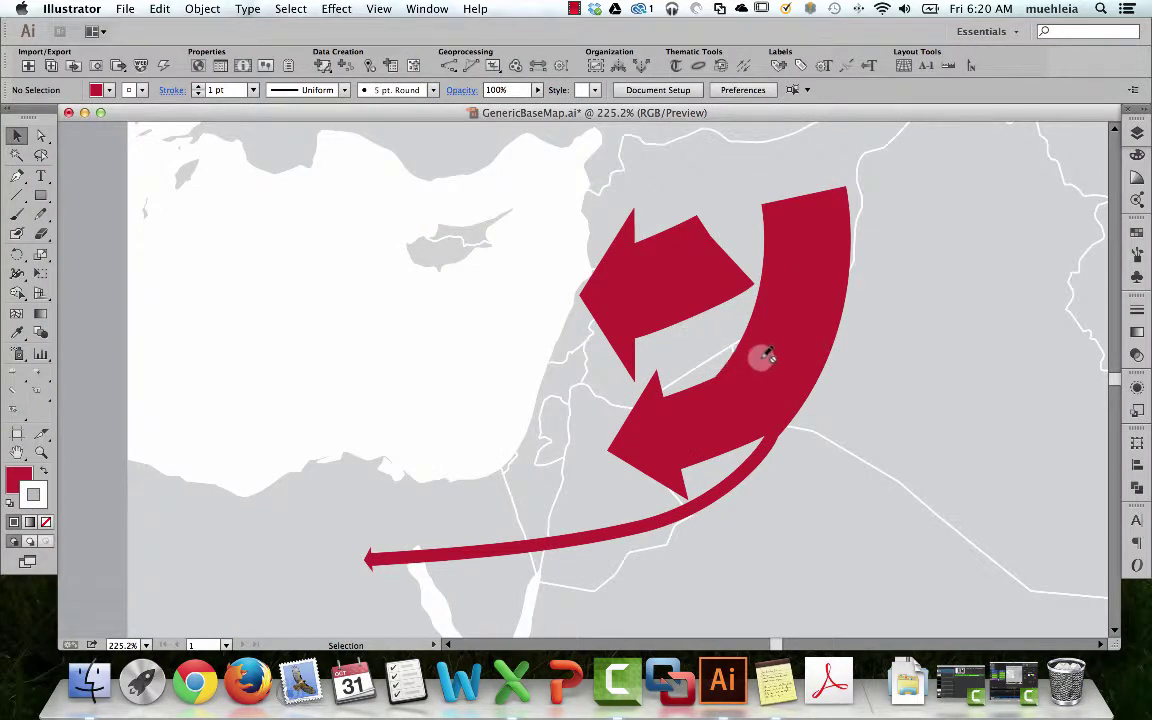
Apply a white stroke to the united branching arrow and deselect it to check the outline
click(1137, 133)
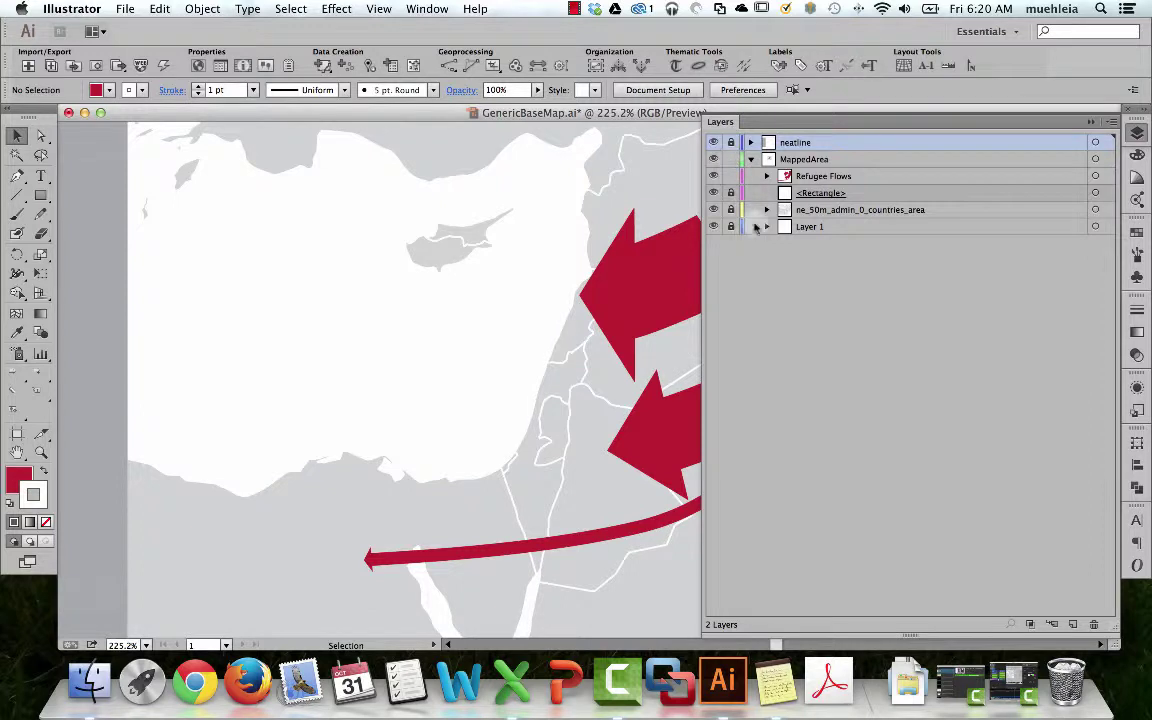
click(637, 462)
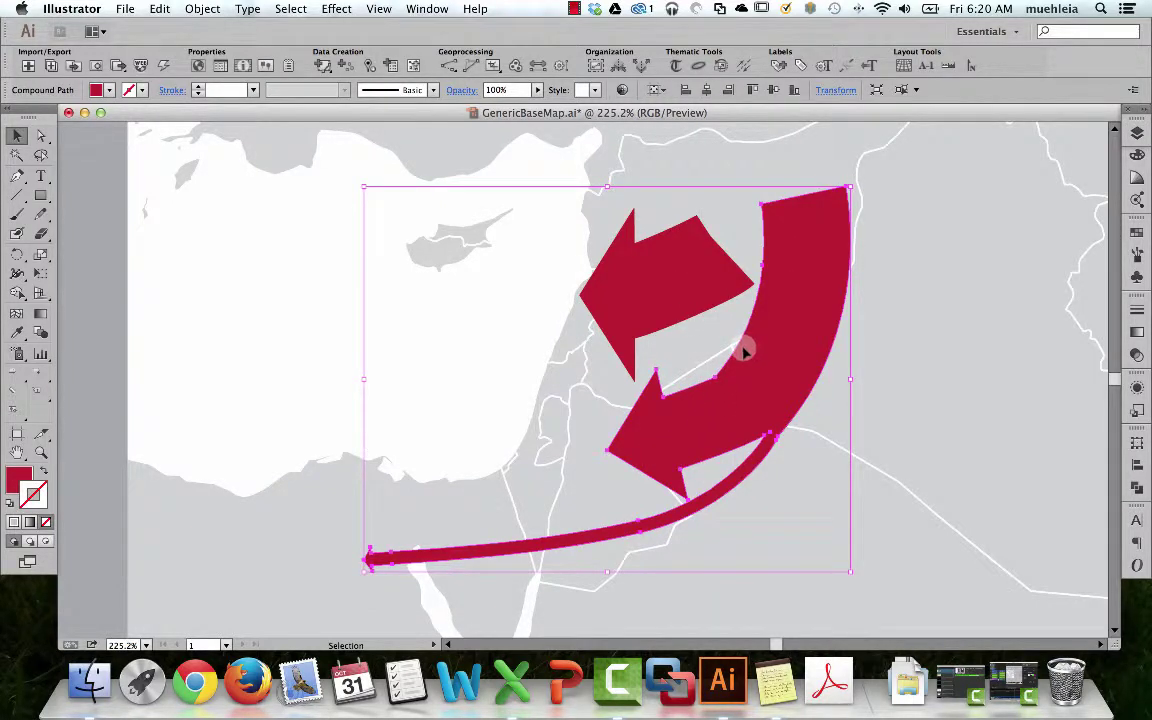
click(143, 90)
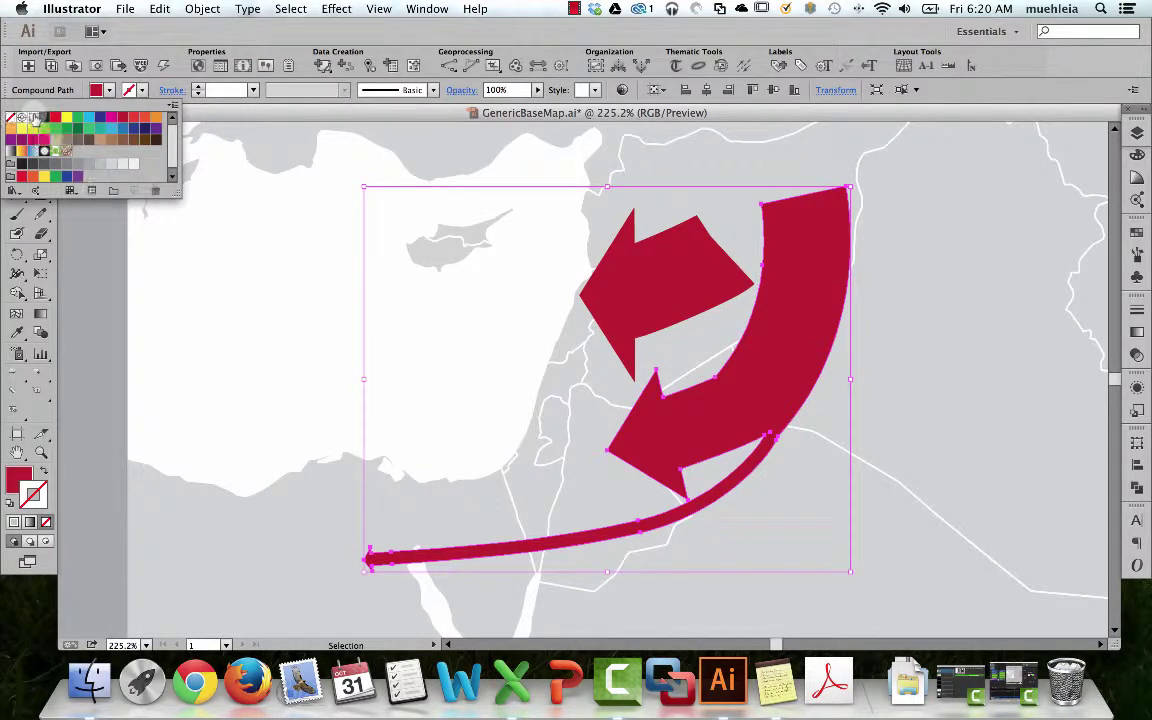
click(35, 118)
click(219, 239)
click(243, 292)
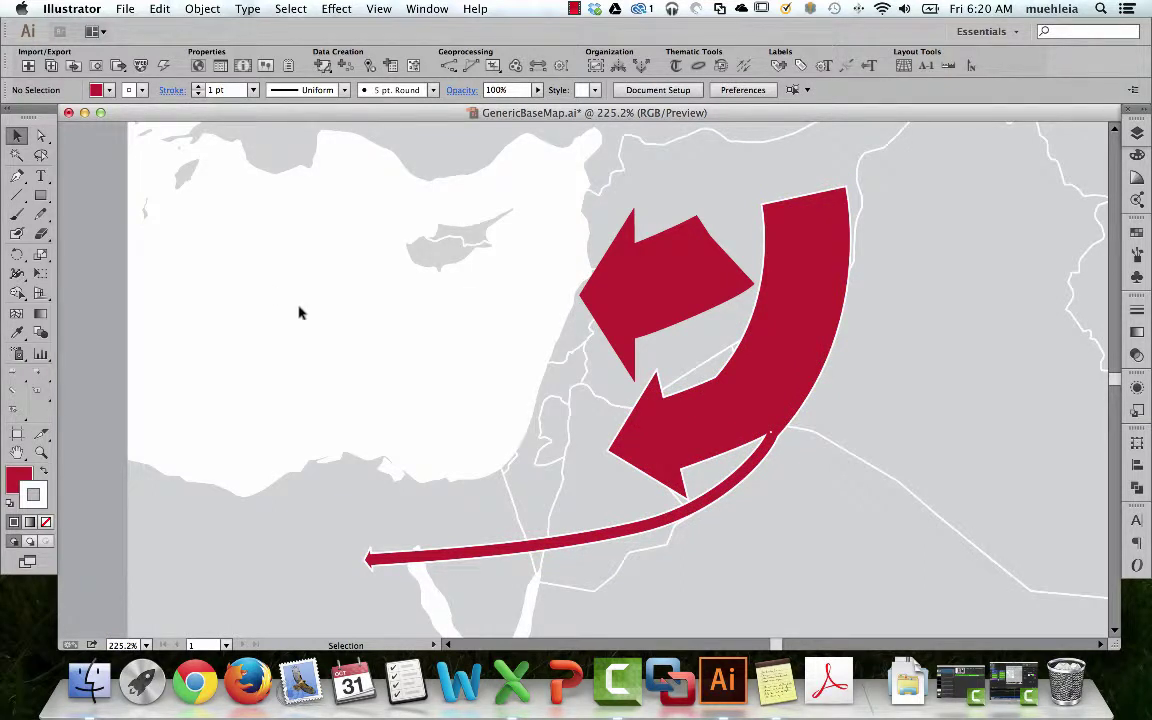
Change the united branching arrow's stroke to the dark gray swatch and deselect the shape
click(794, 343)
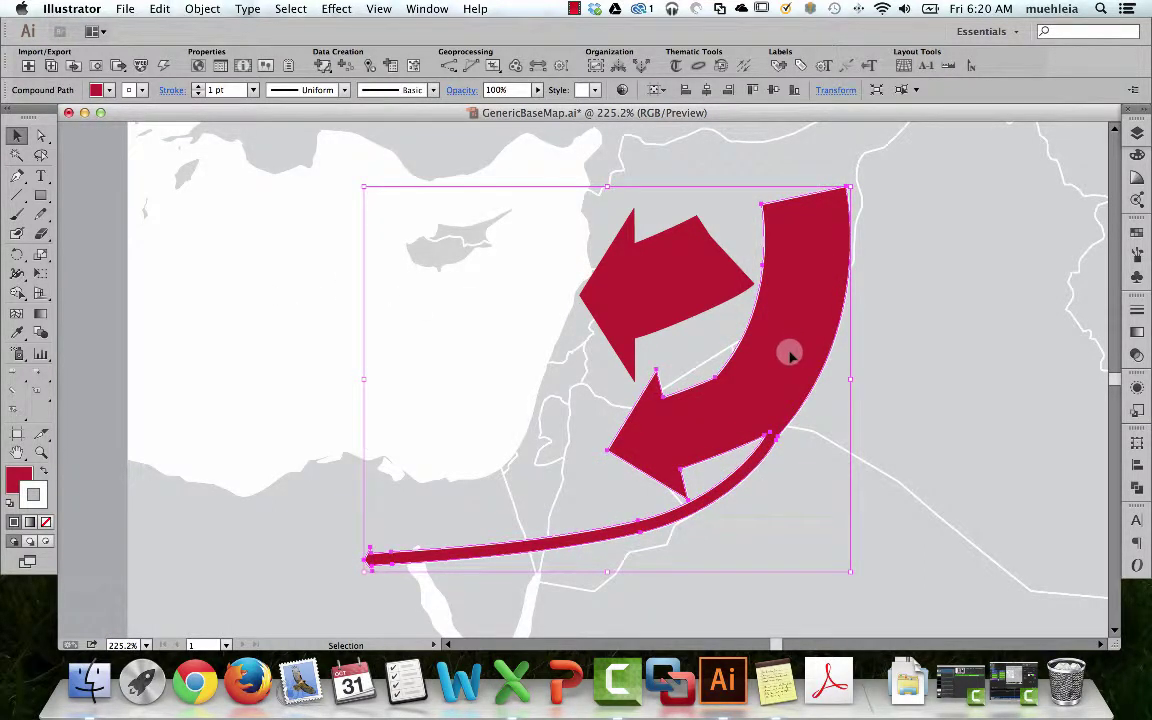
click(141, 91)
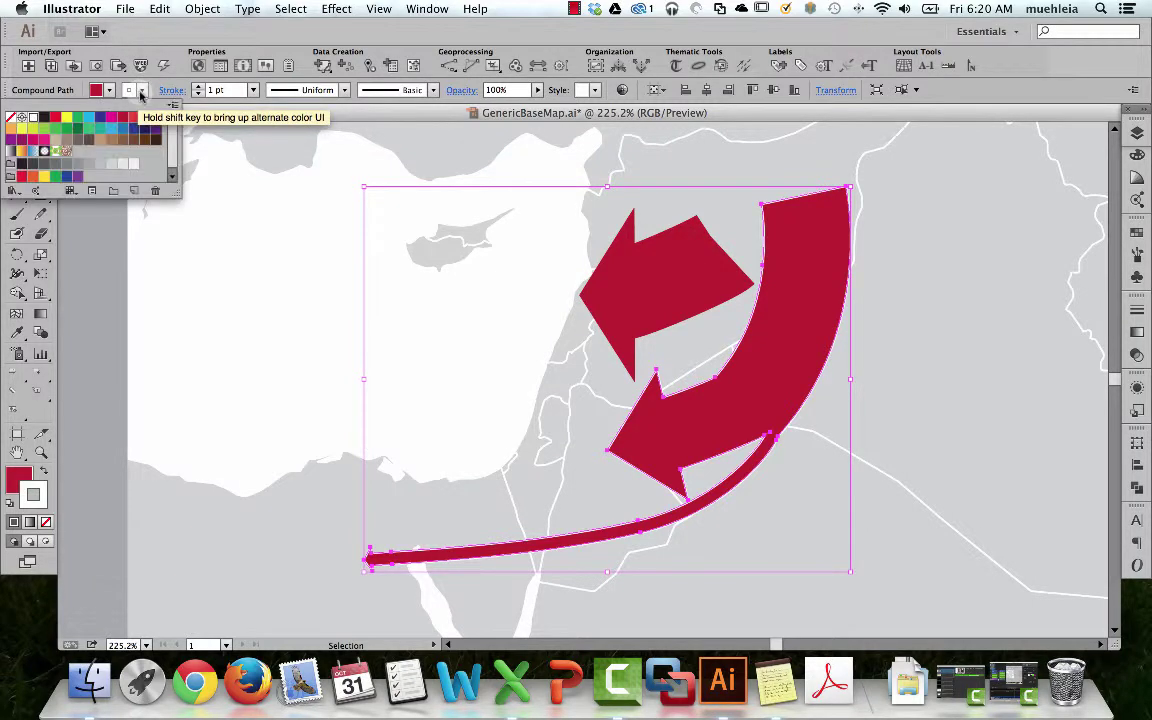
click(33, 164)
click(171, 231)
click(174, 251)
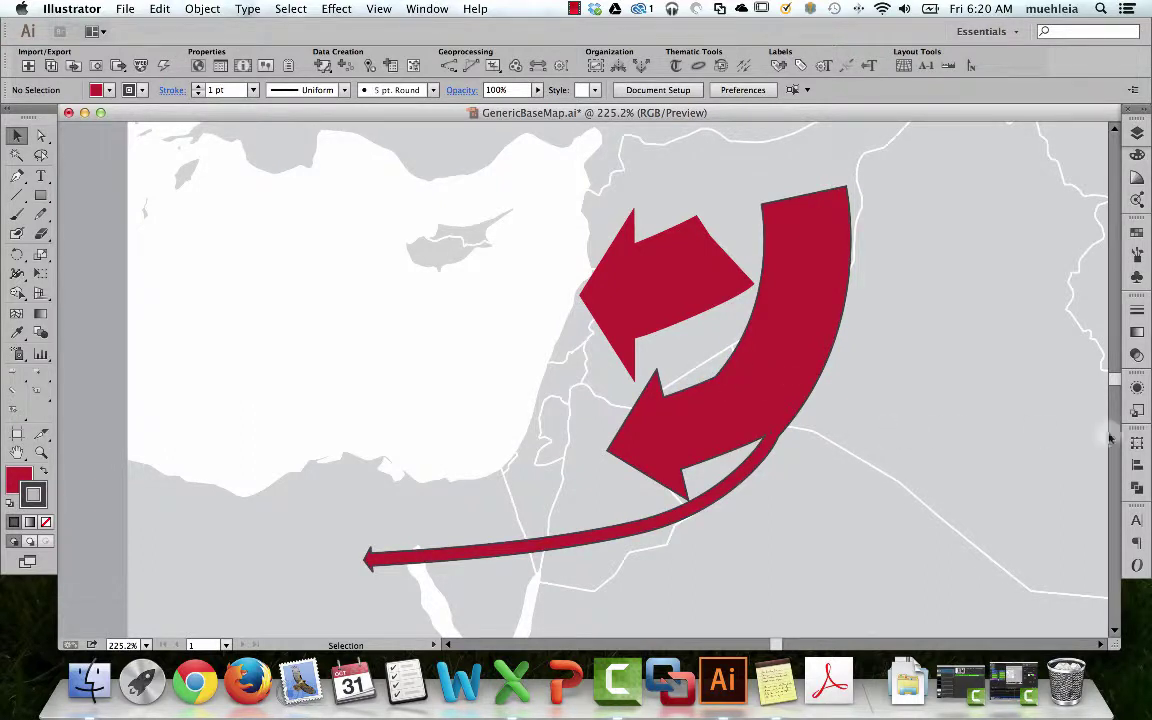
Show the united branching arrow's appearance attributes and make more room below the attribute list
click(1138, 388)
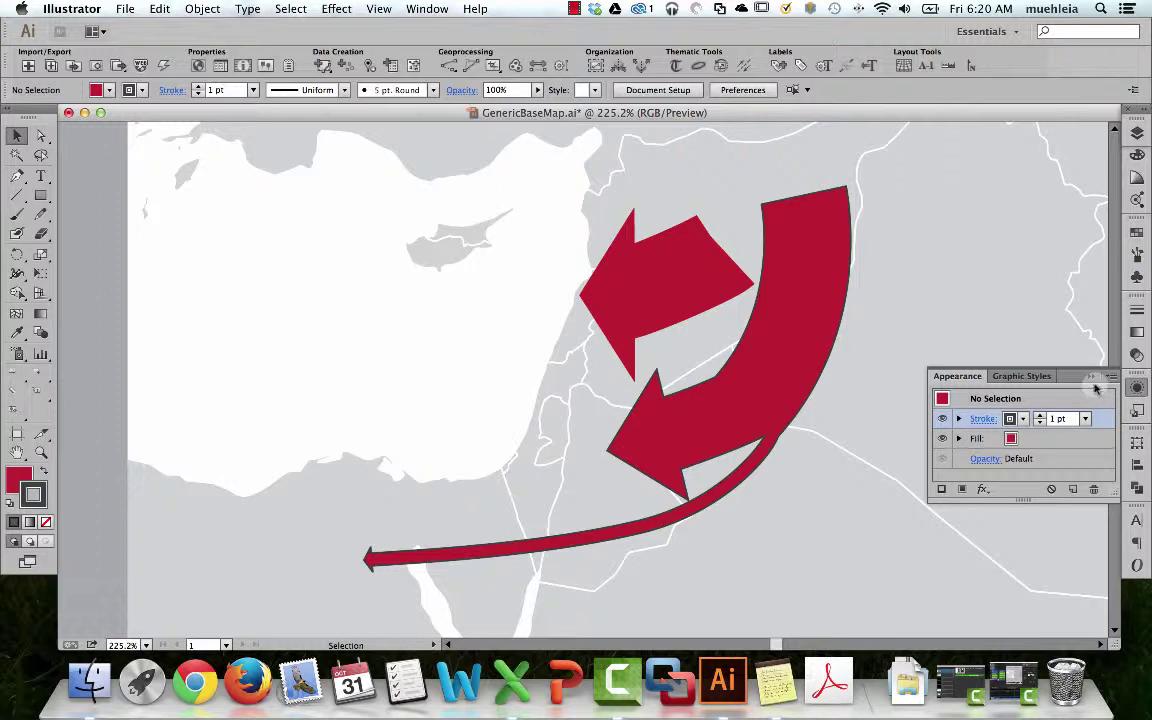
click(785, 333)
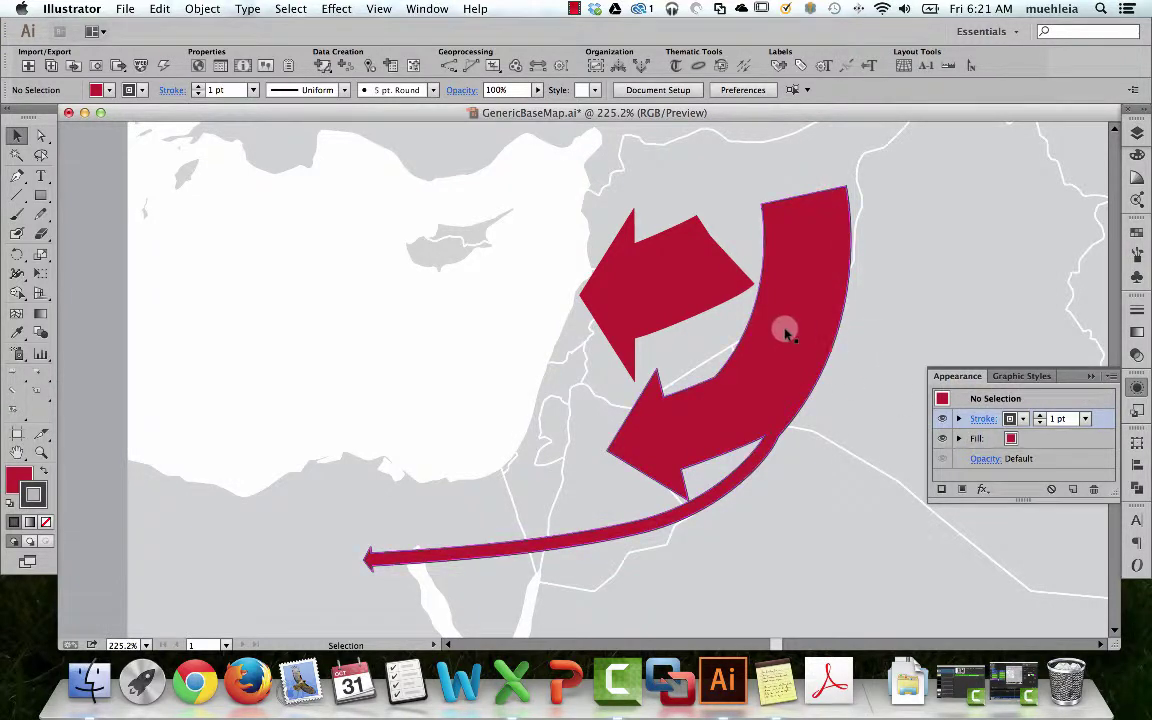
click(805, 373)
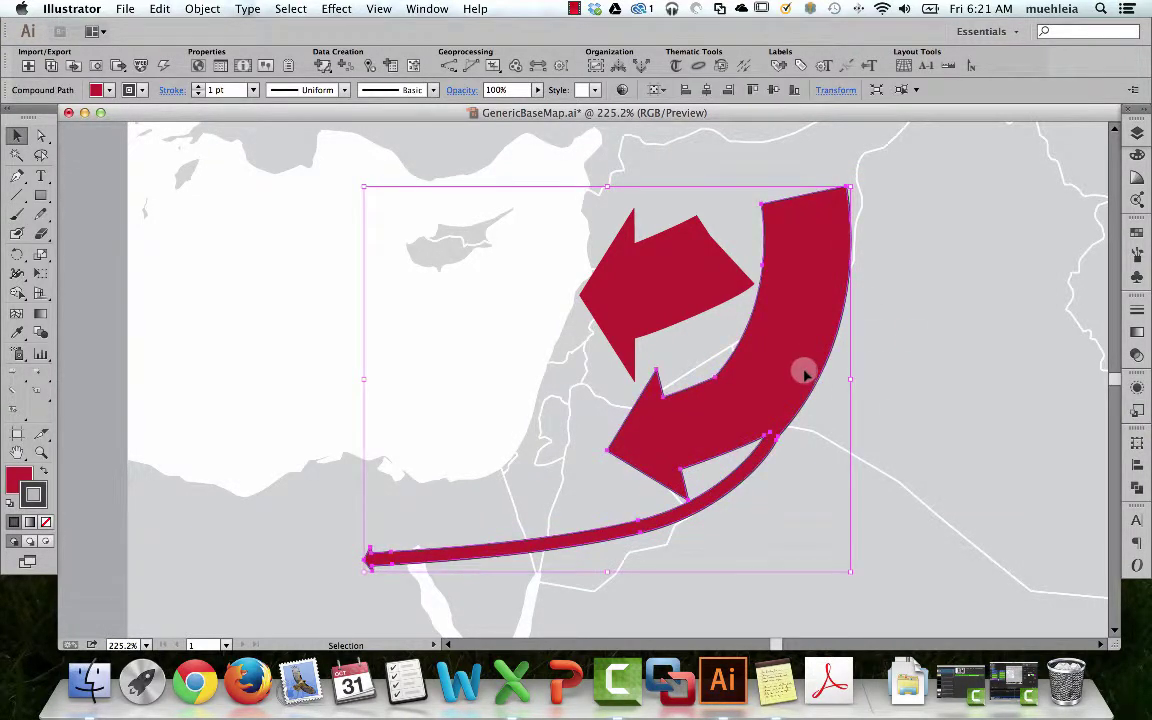
key(shift+F6)
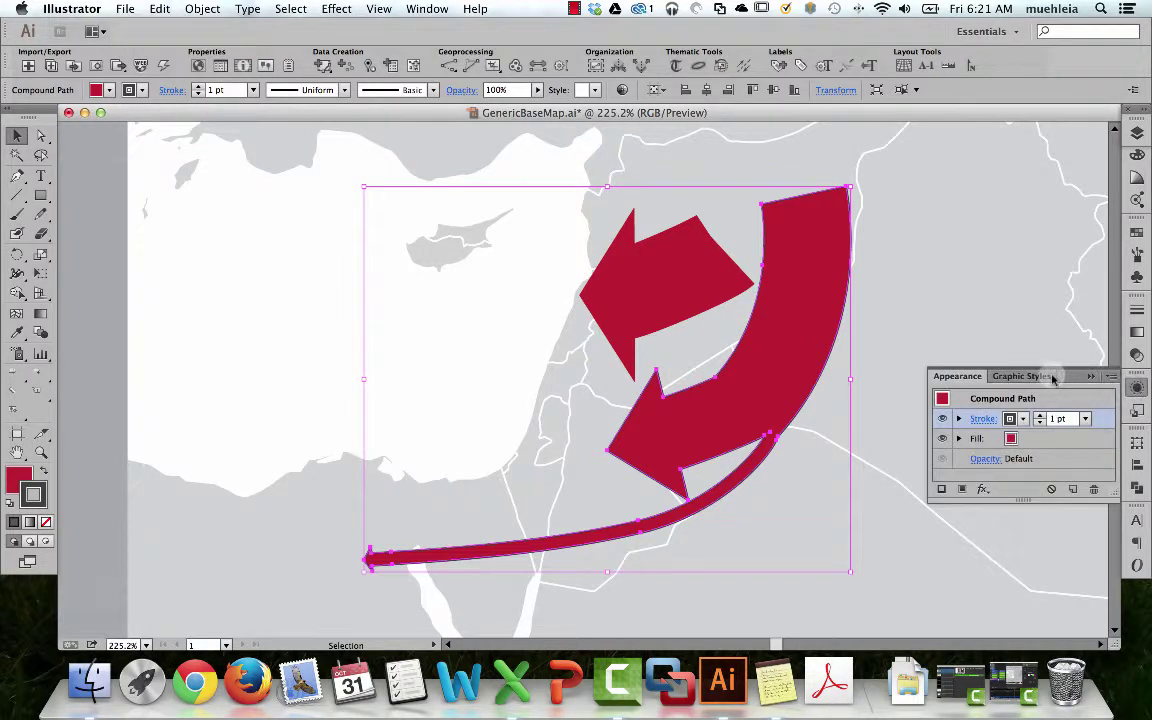
drag(1020, 498, 1012, 597)
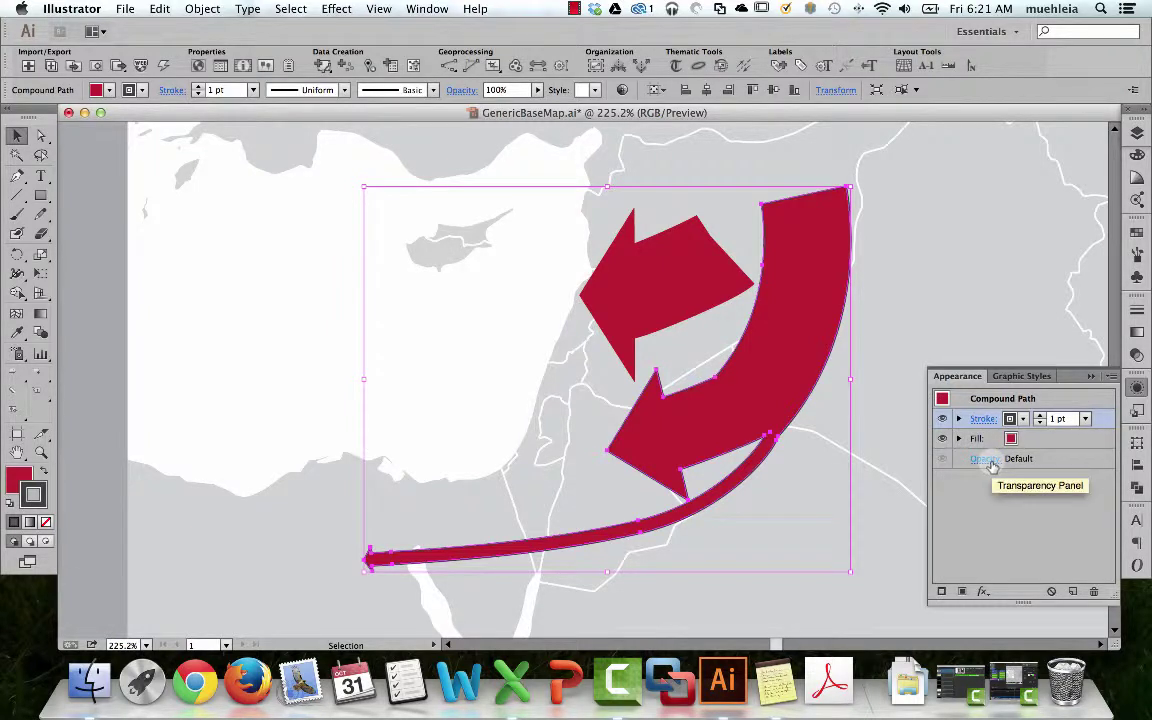
Try a previewed Outer Glow on the branching arrow in Normal mode with color E23030, and cancel the effect
click(980, 592)
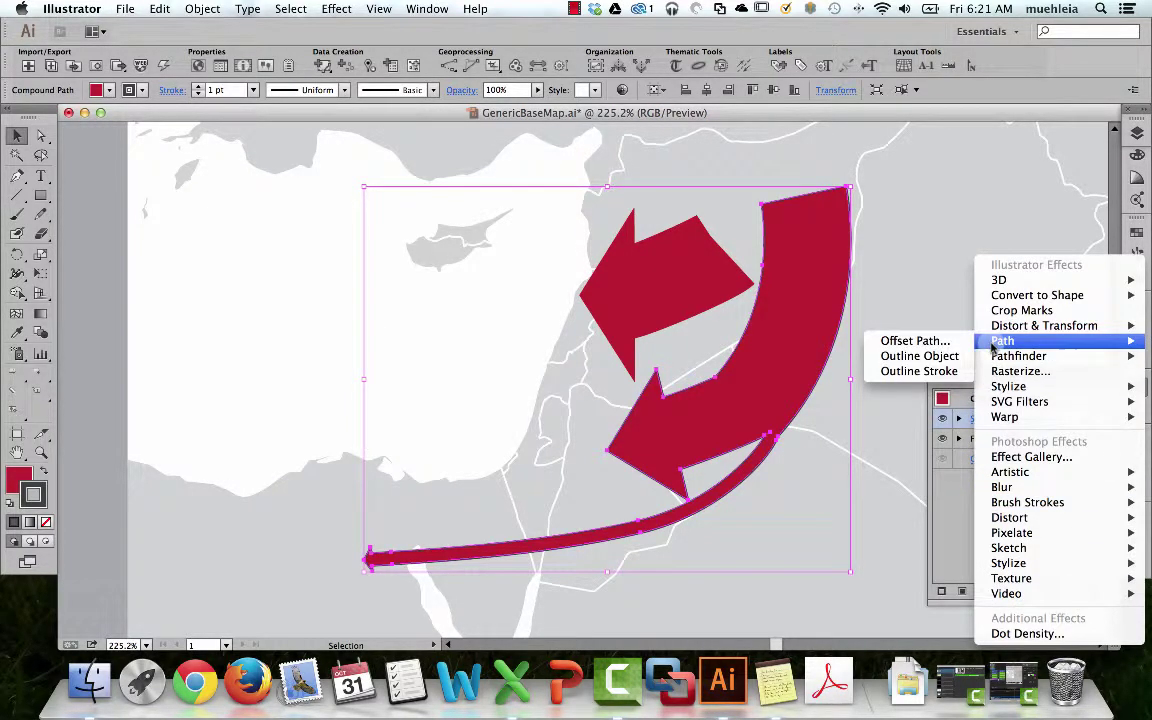
mouse_move(1008, 388)
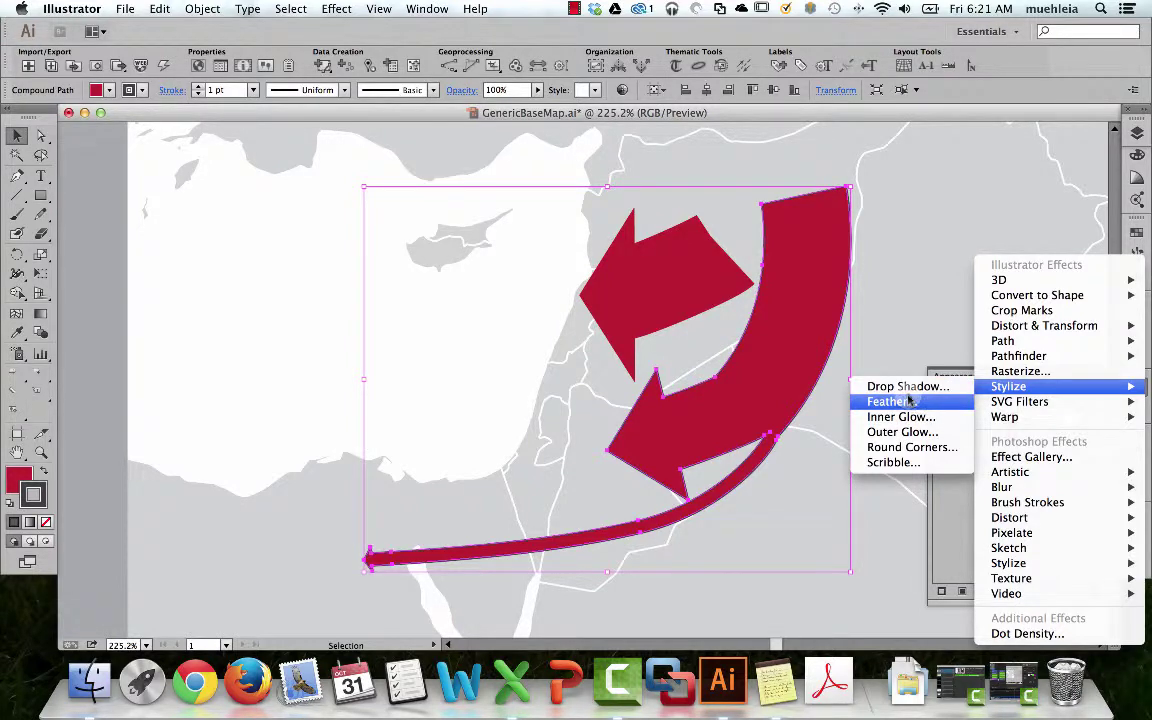
click(898, 431)
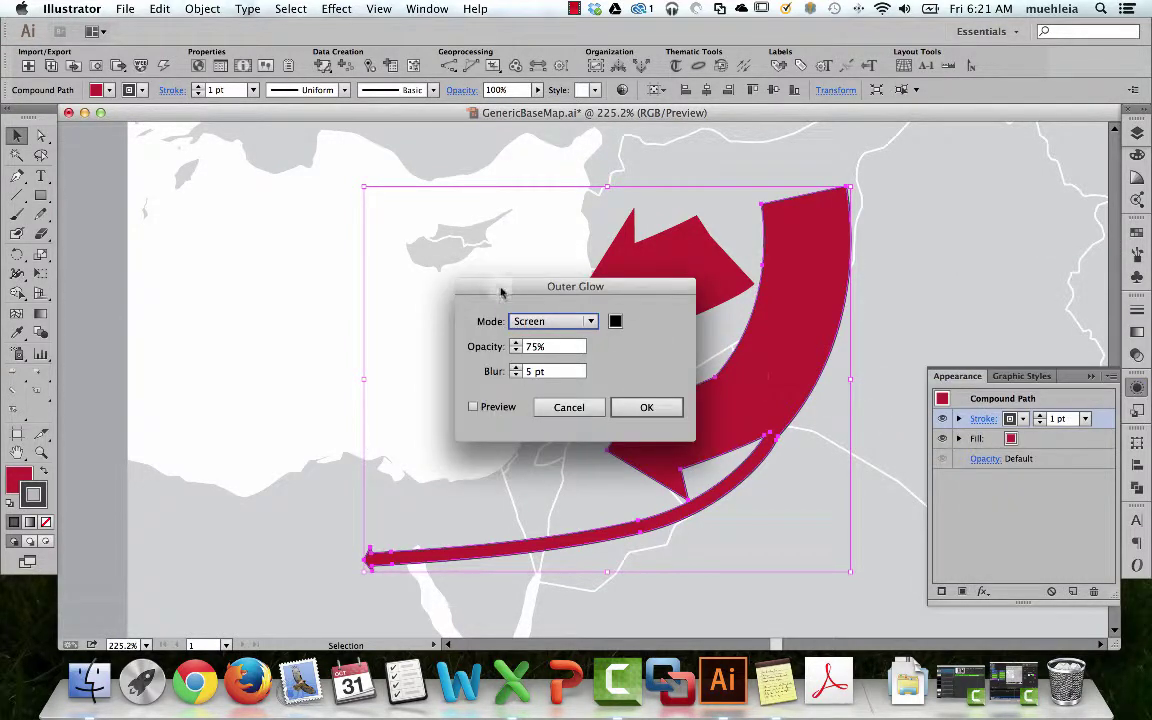
drag(500, 337, 880, 206)
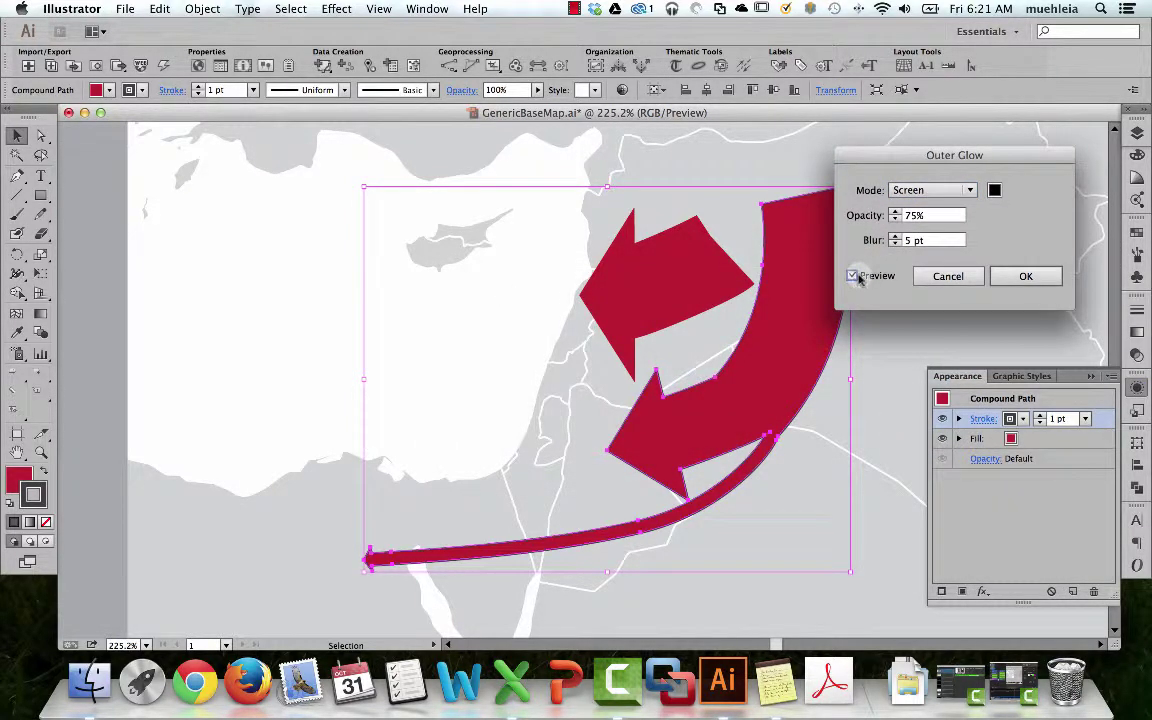
click(912, 191)
click(913, 208)
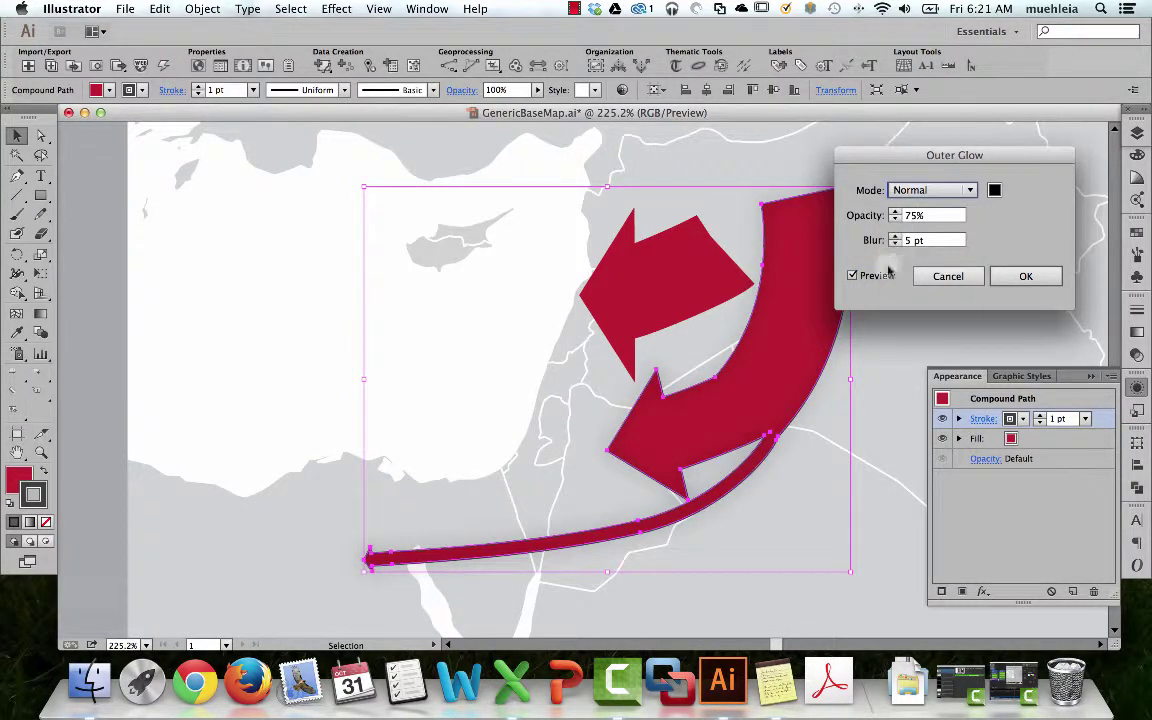
click(994, 190)
click(177, 161)
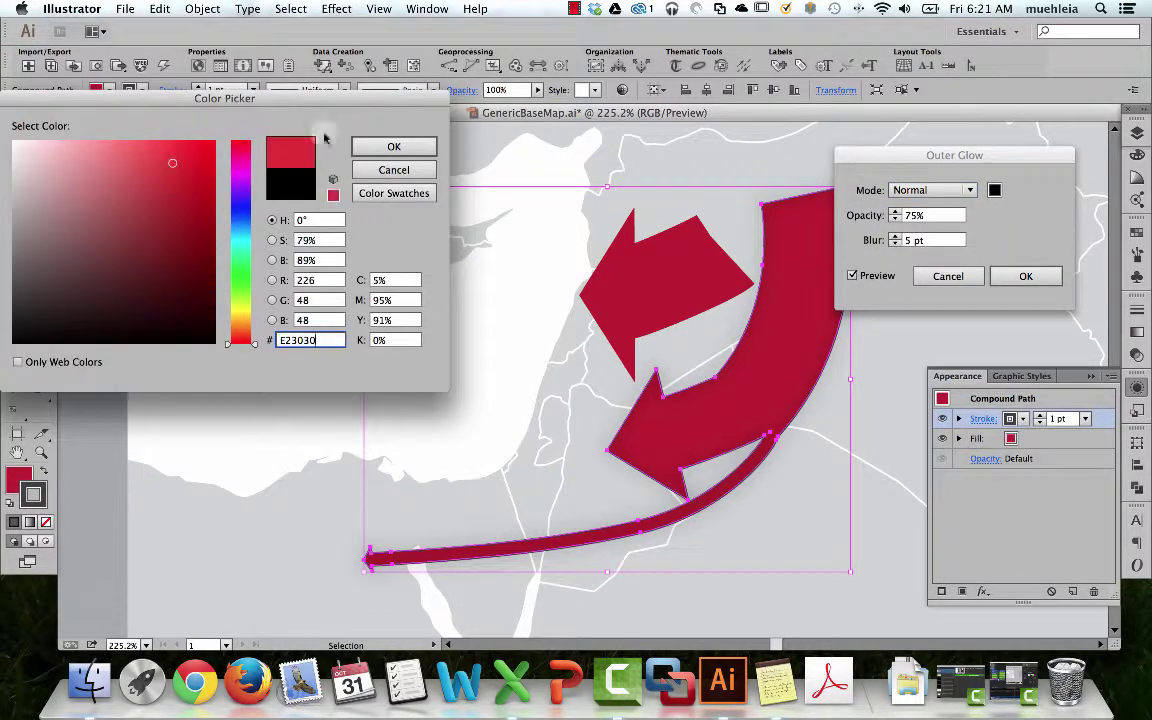
click(394, 146)
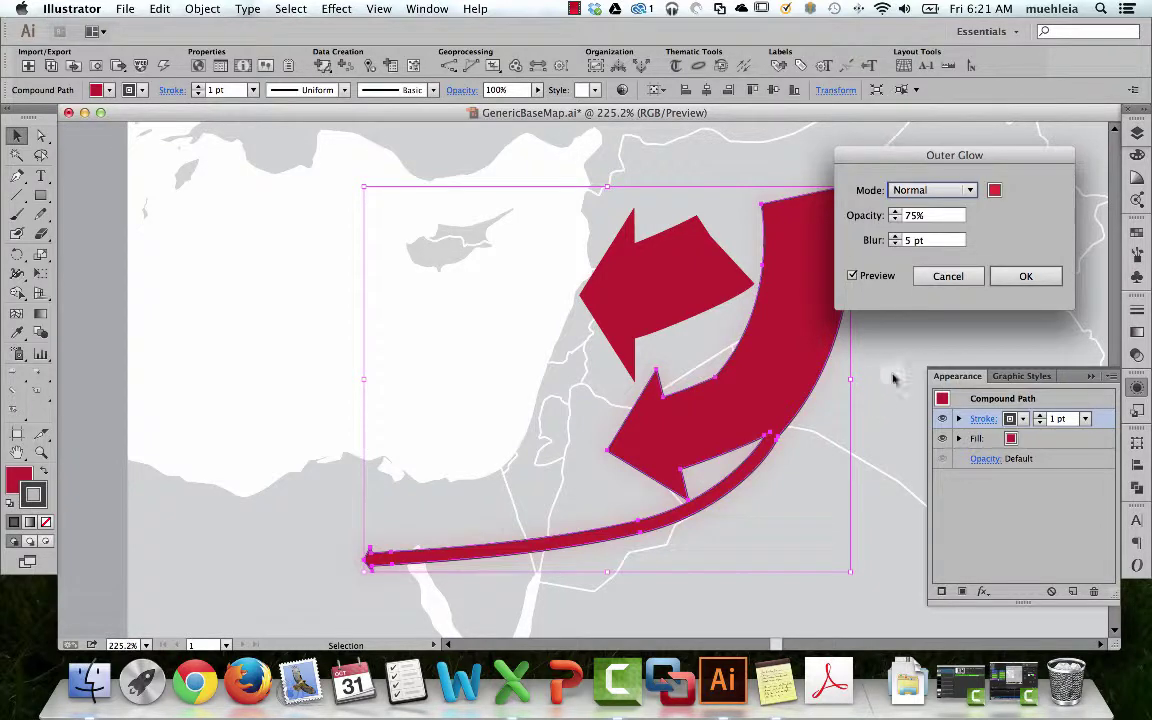
click(948, 276)
Start a Drop Shadow effect on the branching arrow with preview enabled and the shadow color set to dark gray 444444
click(984, 591)
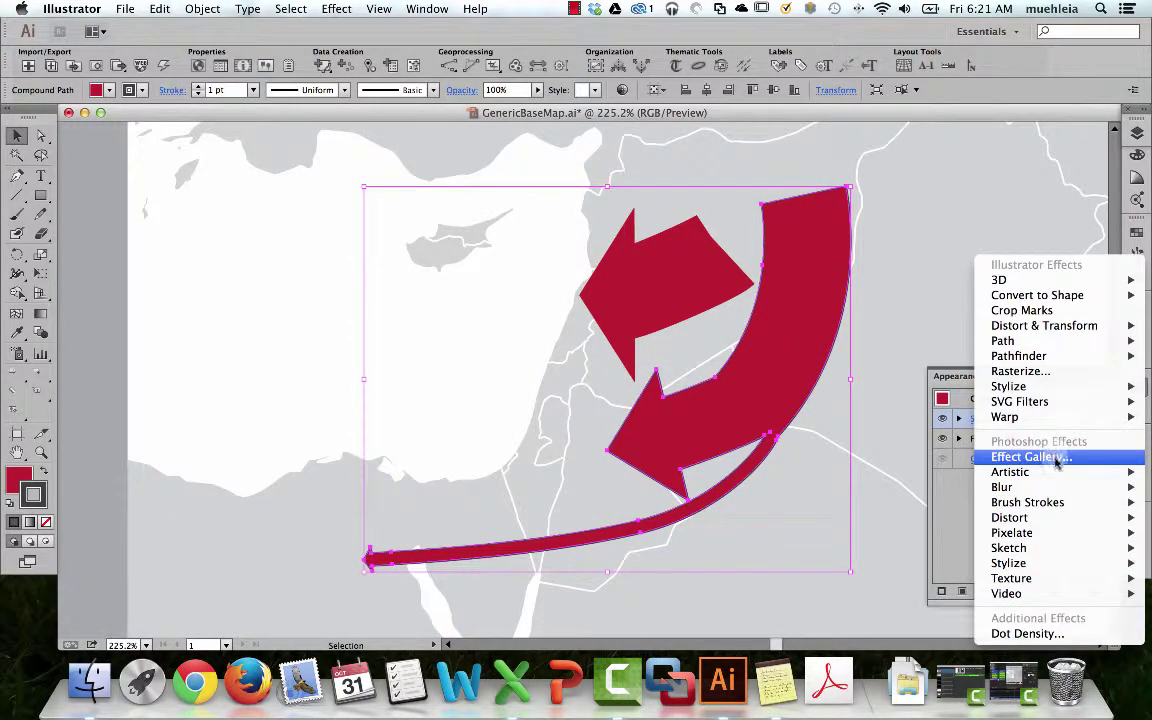
mouse_move(1078, 490)
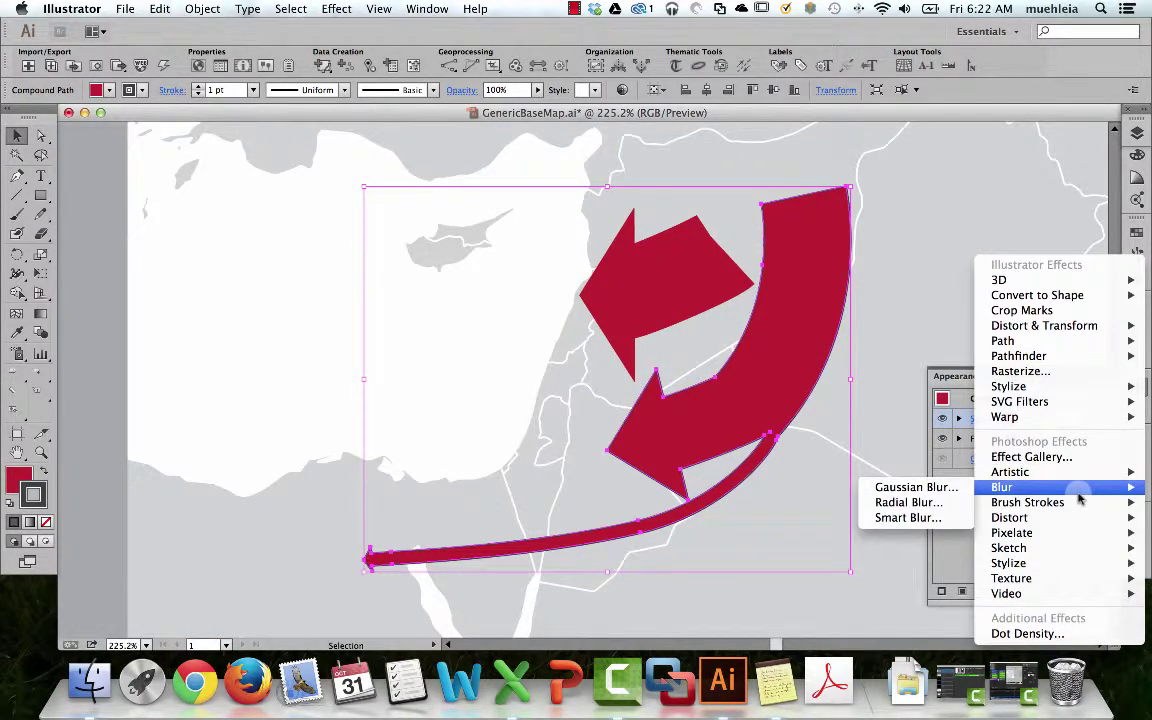
mouse_move(1058, 392)
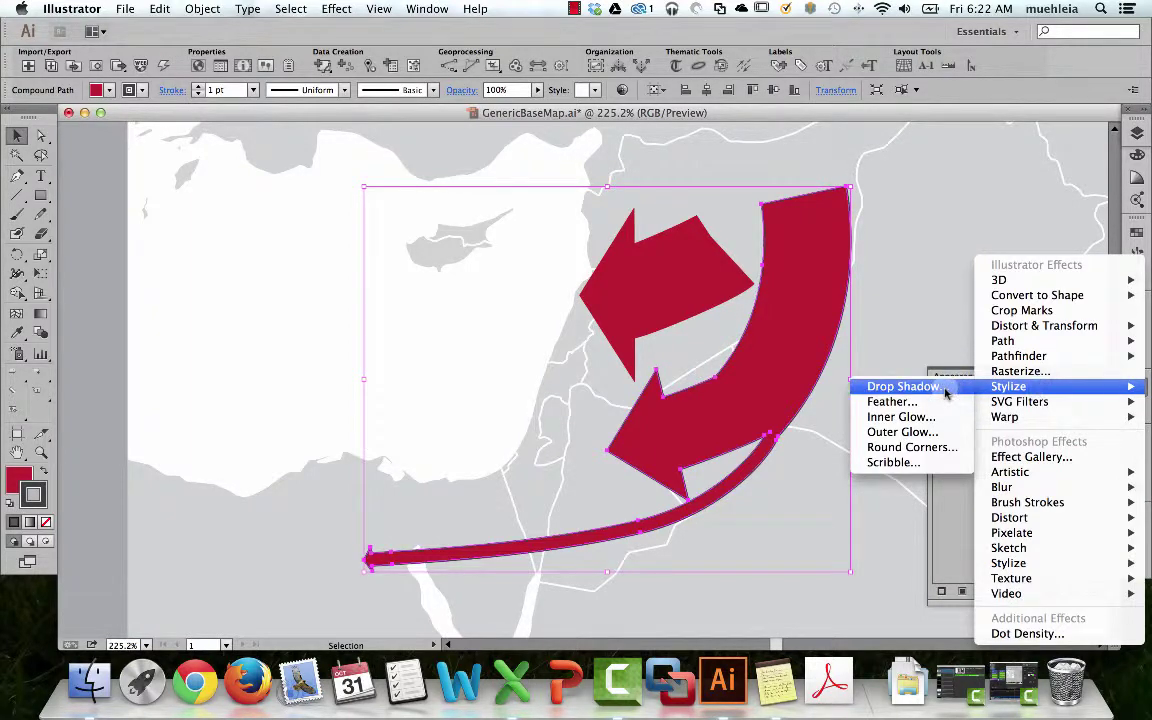
click(905, 386)
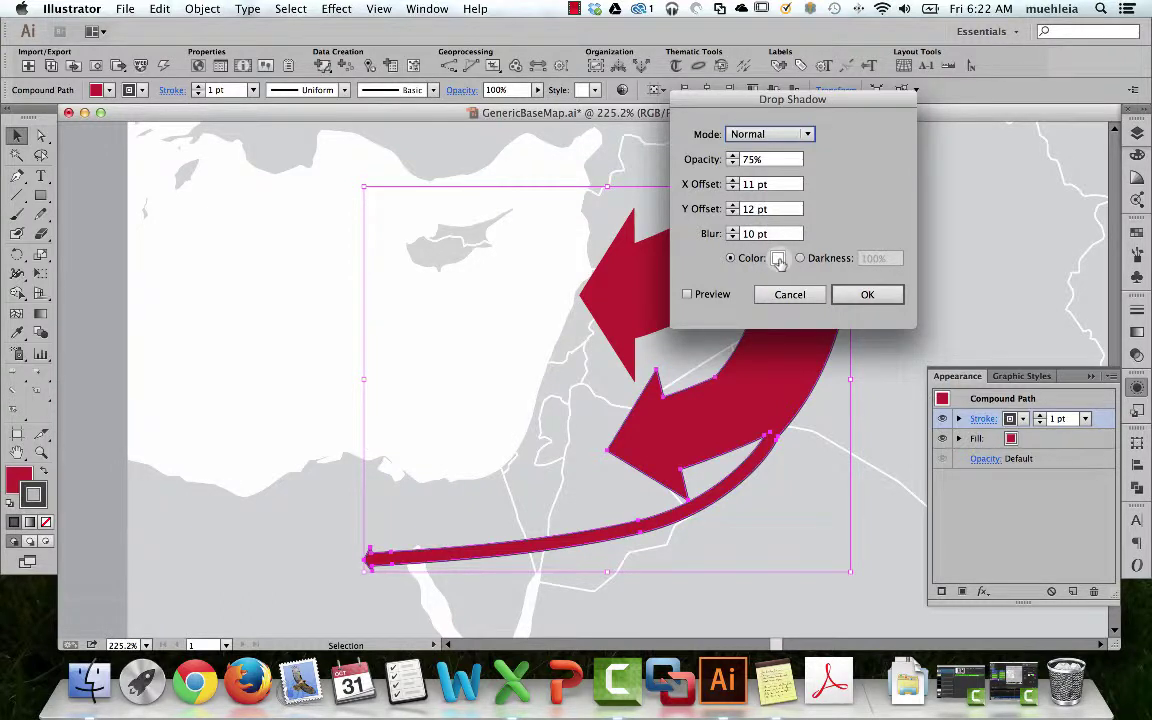
click(698, 295)
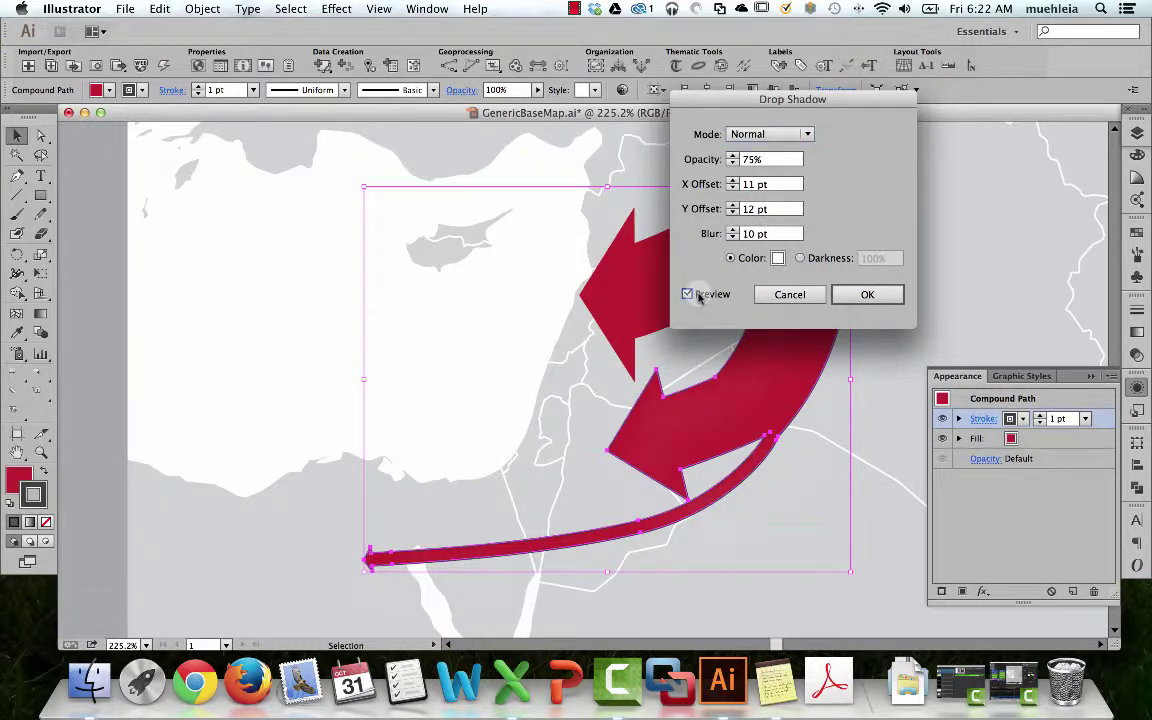
click(778, 258)
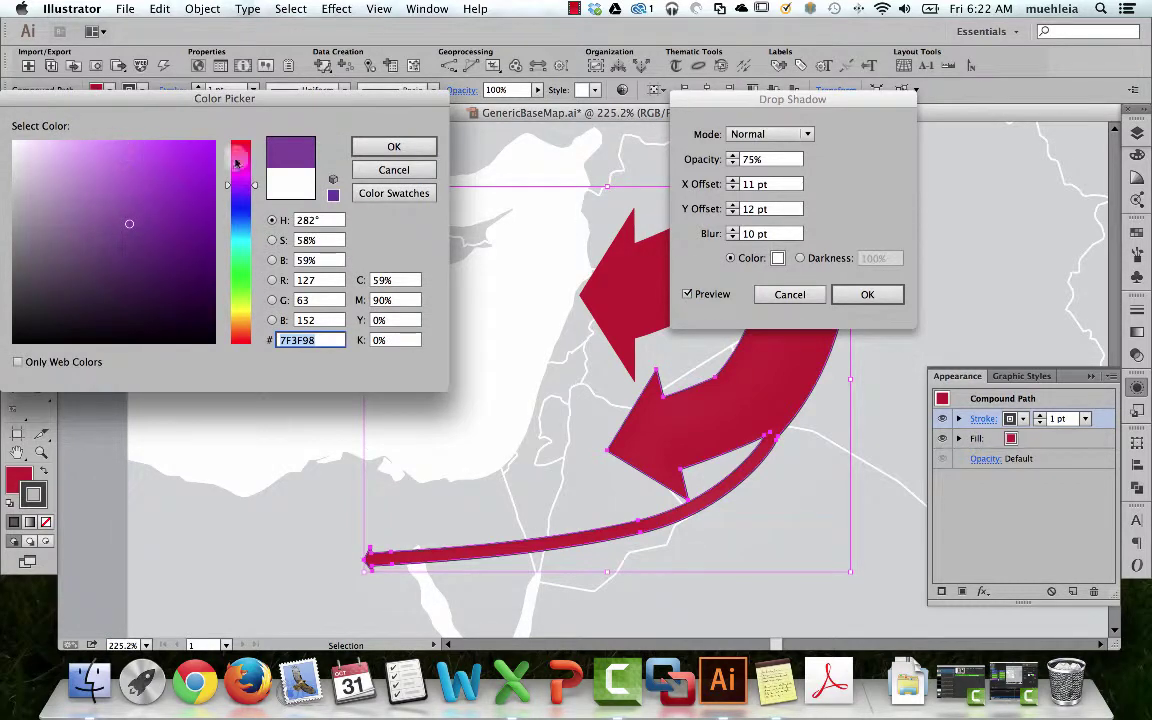
click(124, 319)
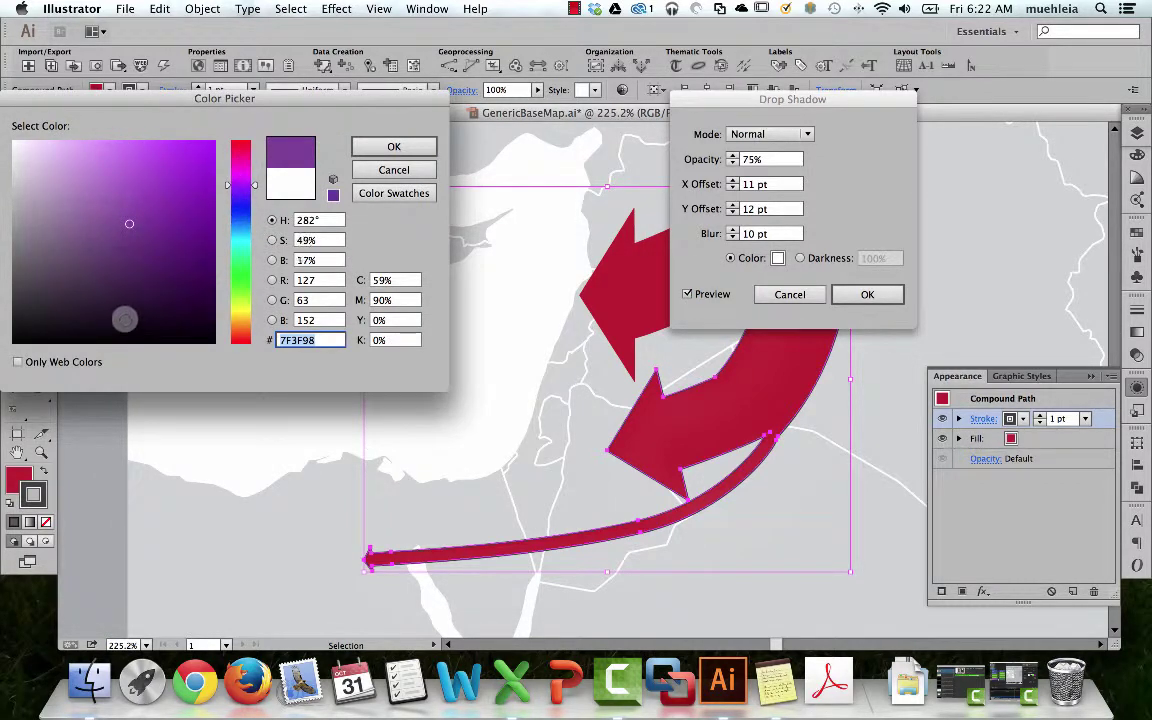
drag(124, 319, 10, 289)
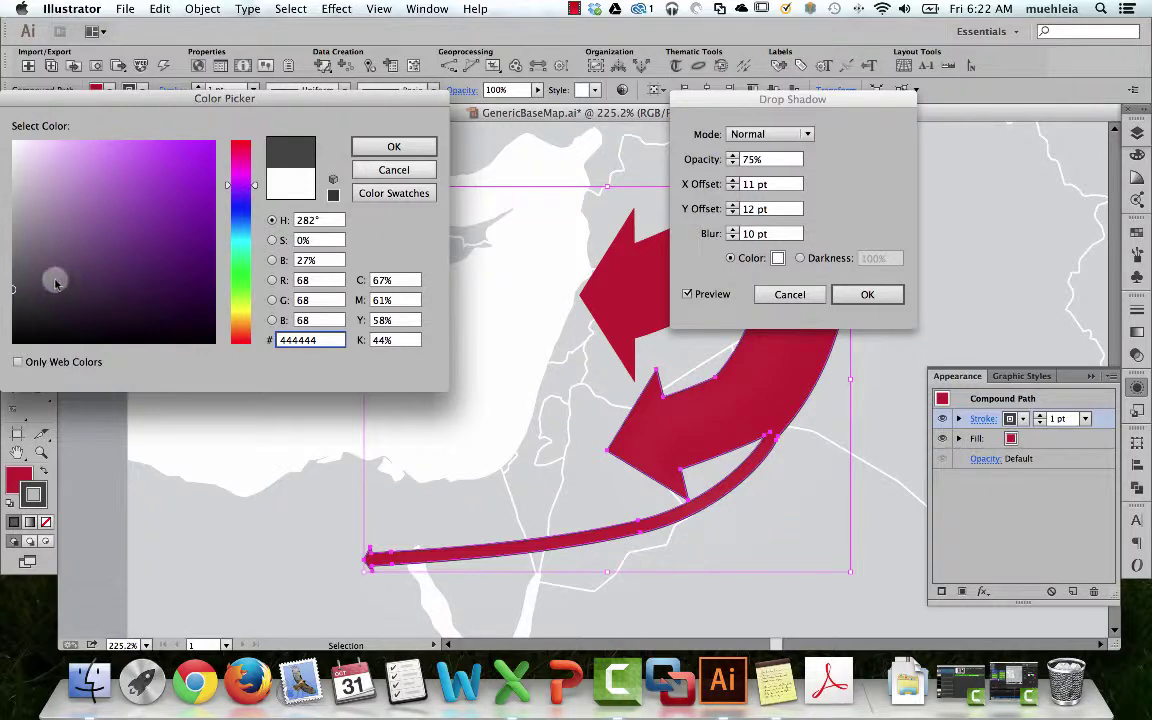
click(390, 147)
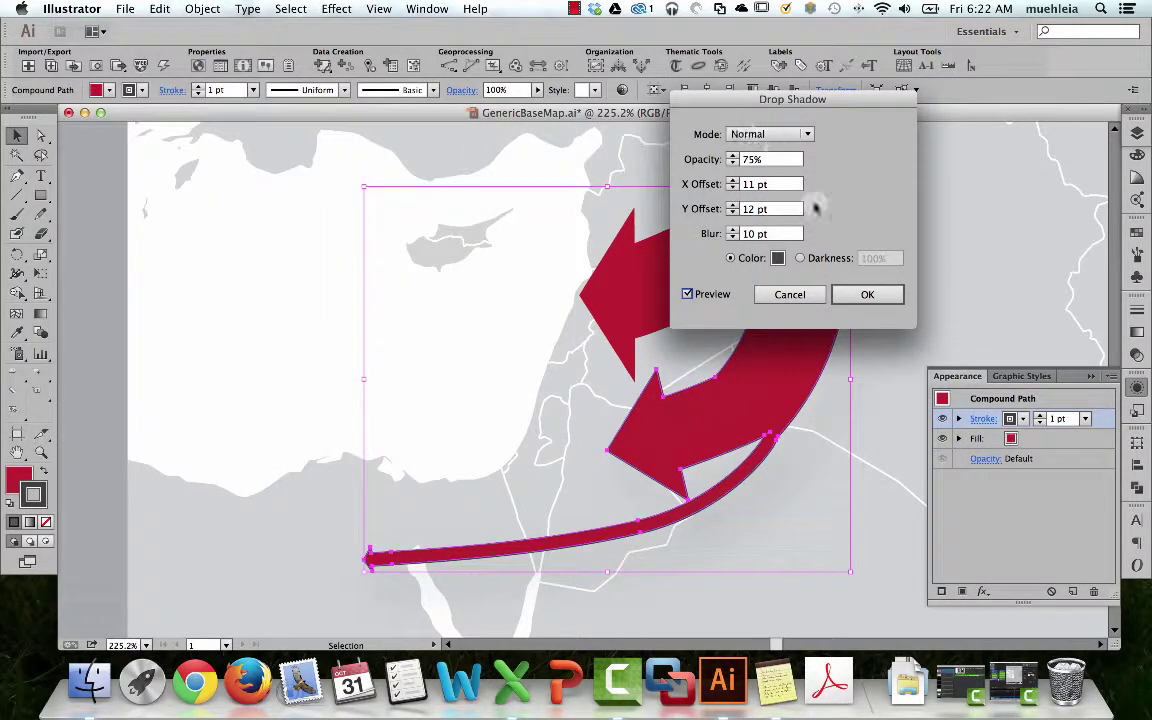
Try the drop shadow in the Multiply, Screen, Hard Light, Color Dodge and Color Burn blend modes
drag(771, 111, 1025, 70)
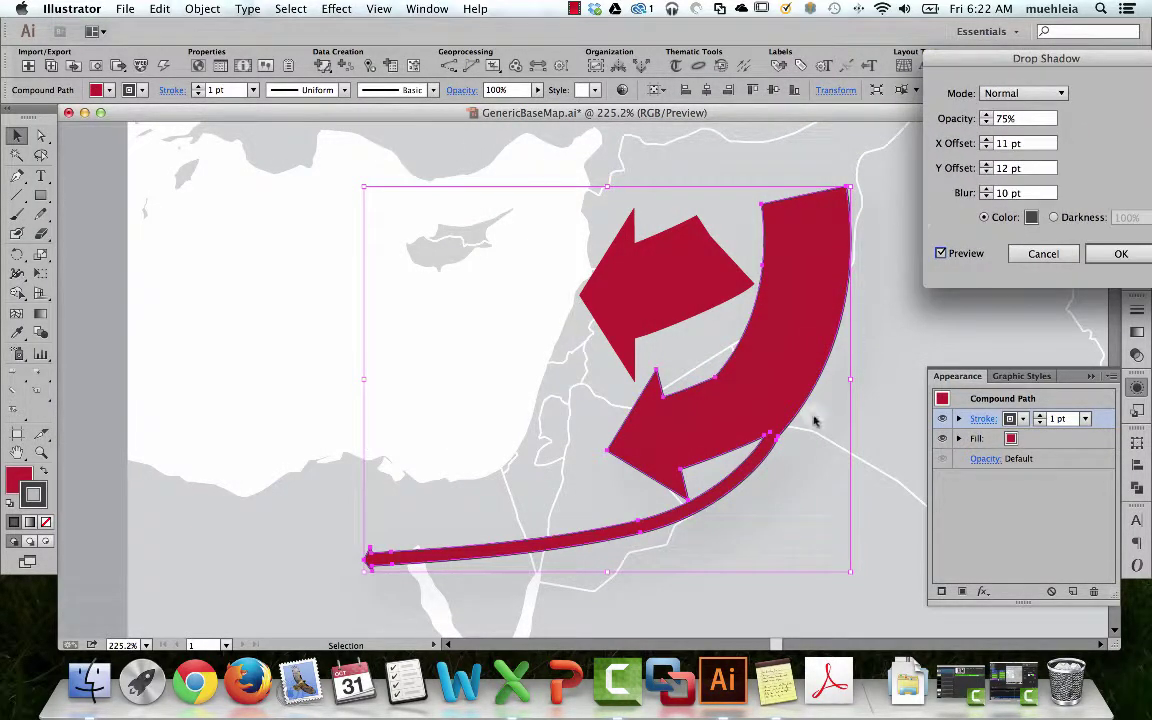
click(1022, 93)
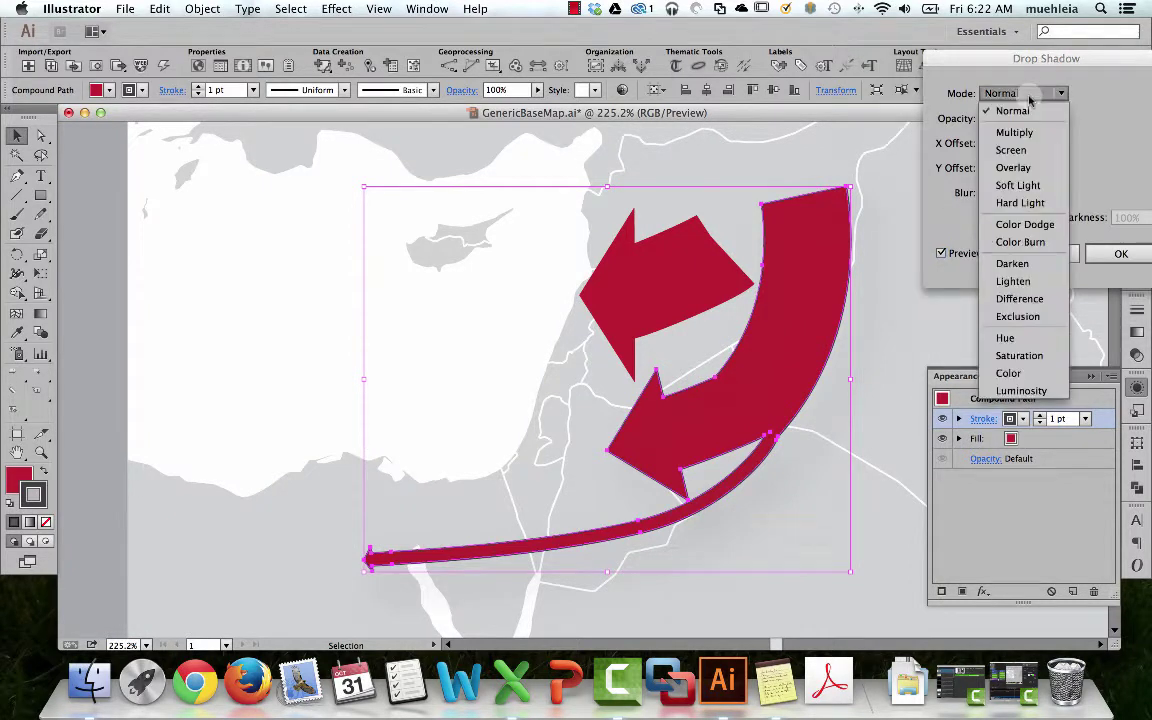
click(1030, 129)
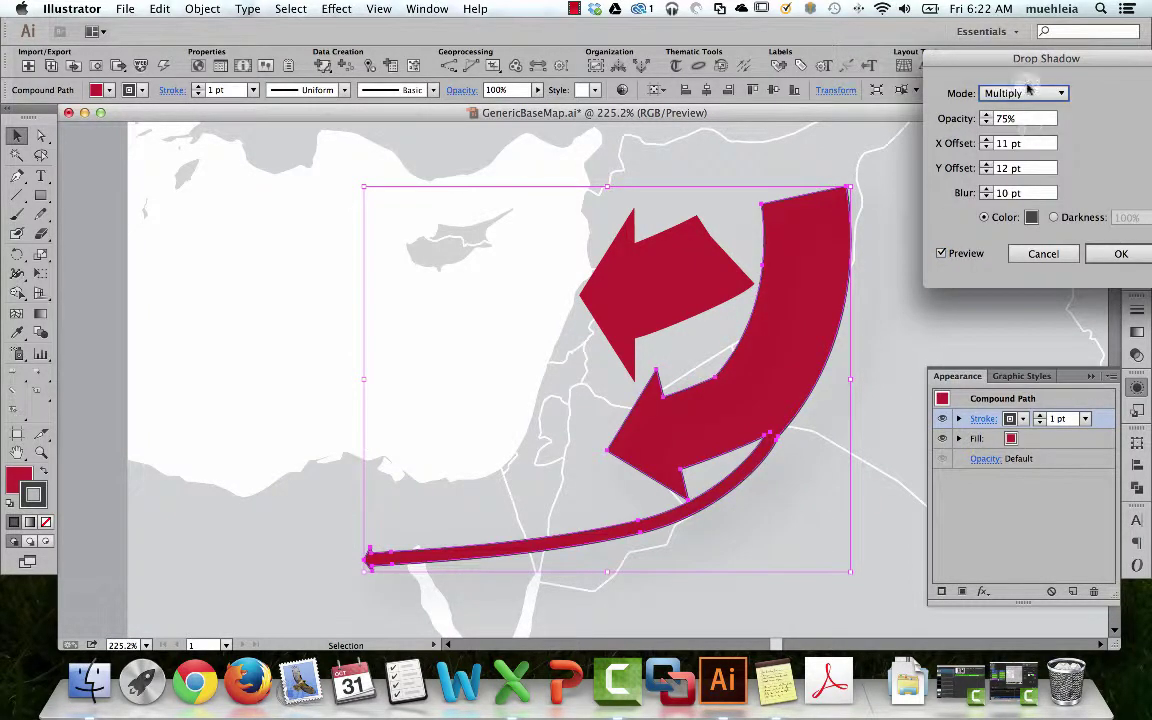
click(1022, 93)
click(1027, 148)
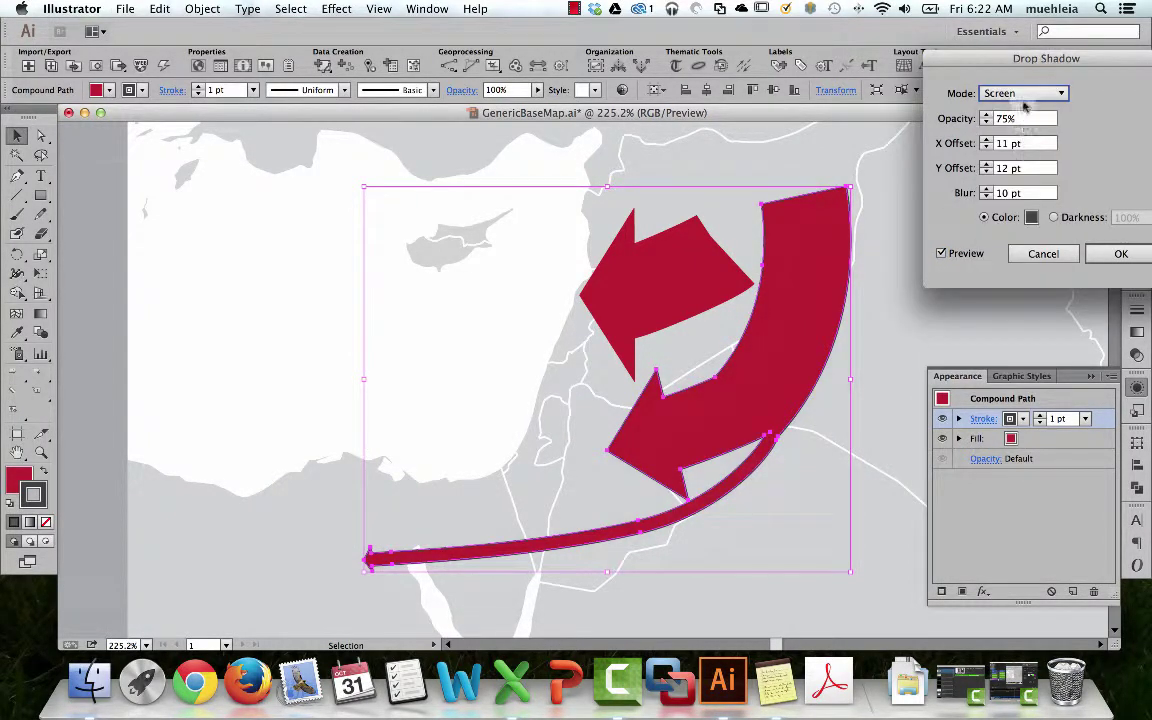
click(1022, 93)
click(1020, 202)
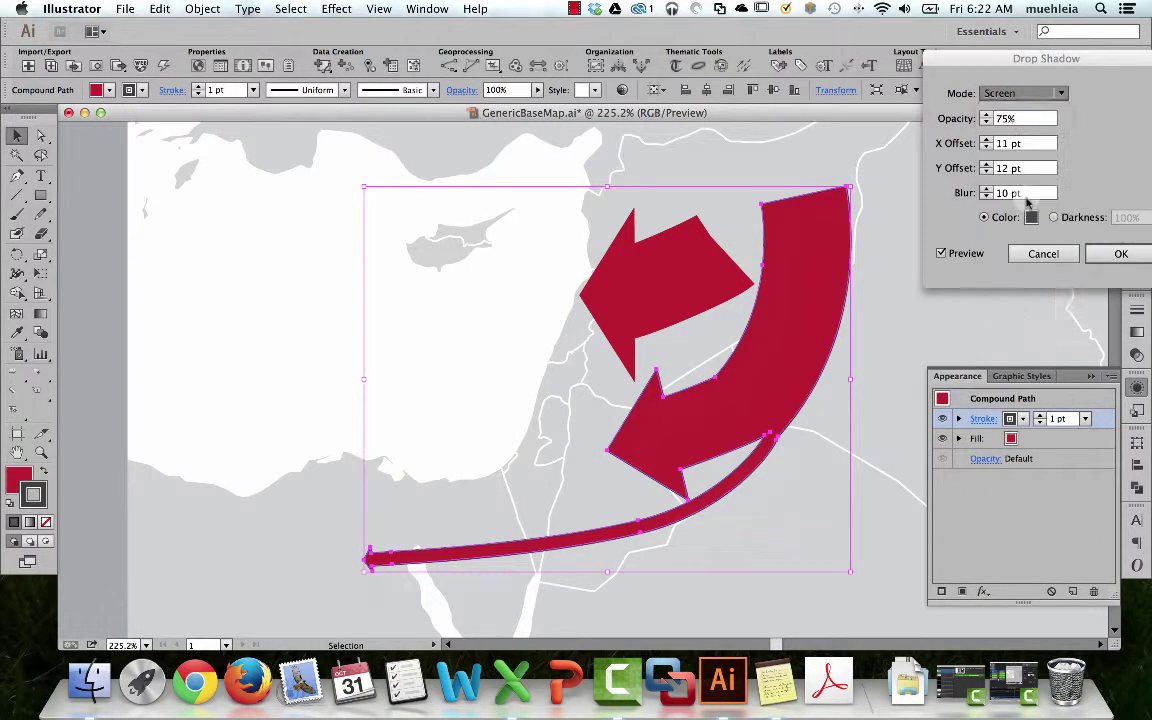
click(1030, 93)
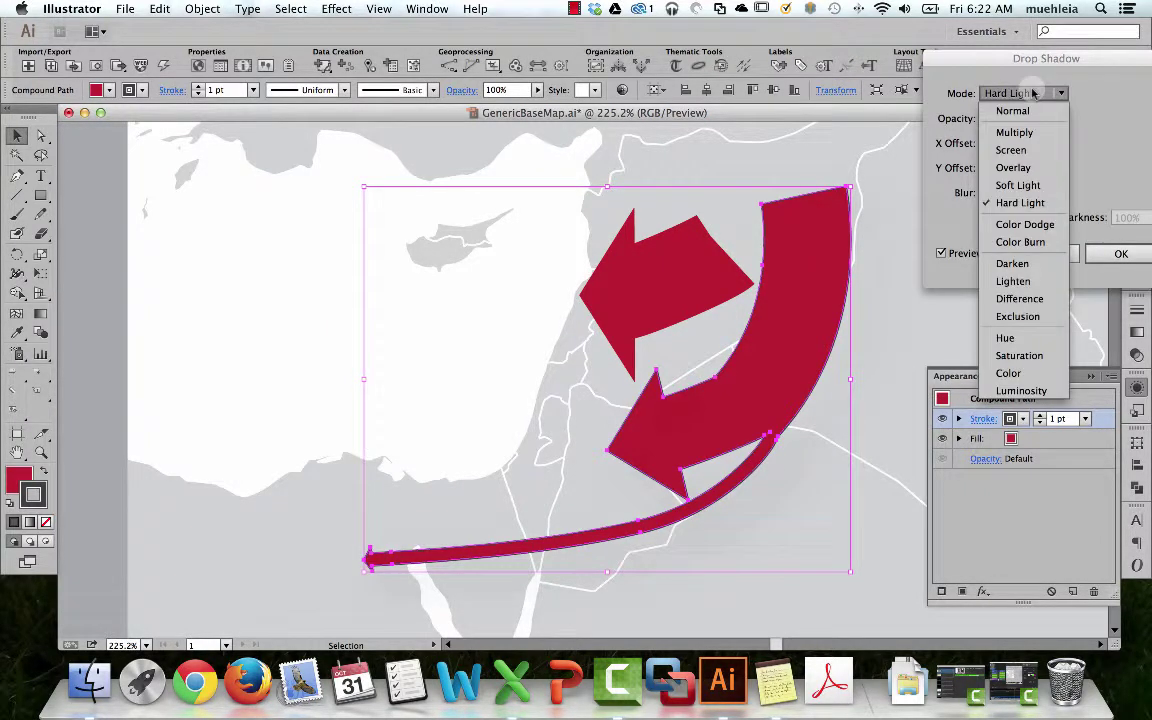
click(1024, 224)
click(1022, 93)
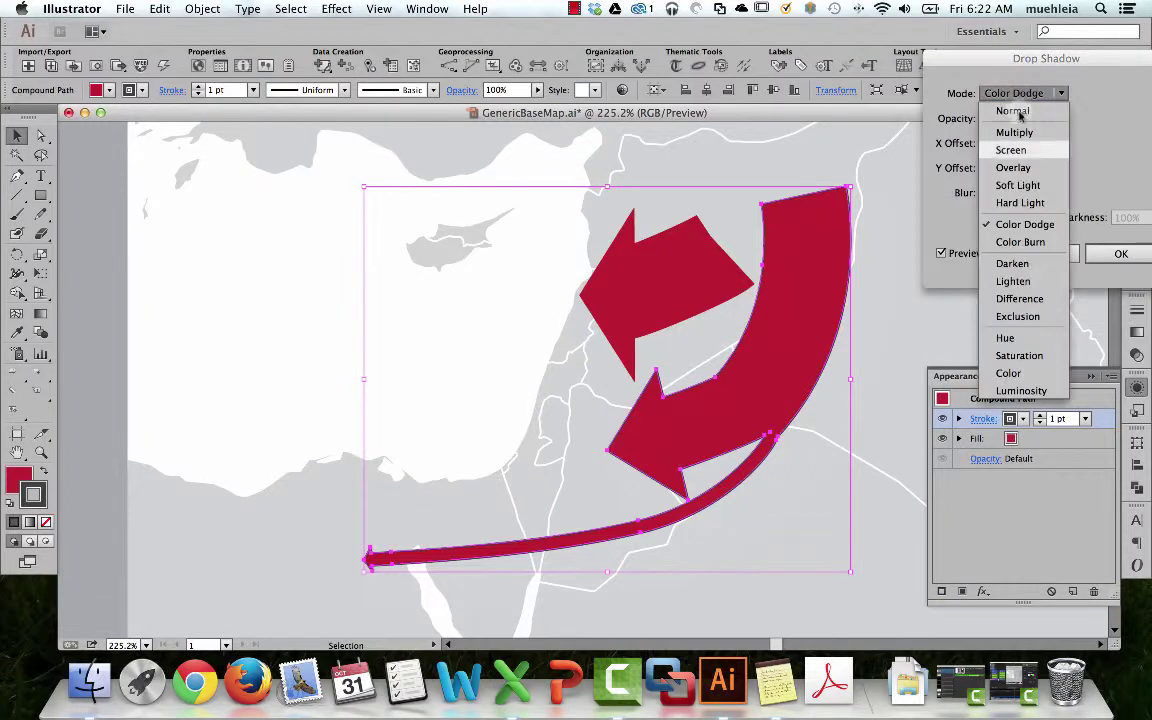
click(1010, 243)
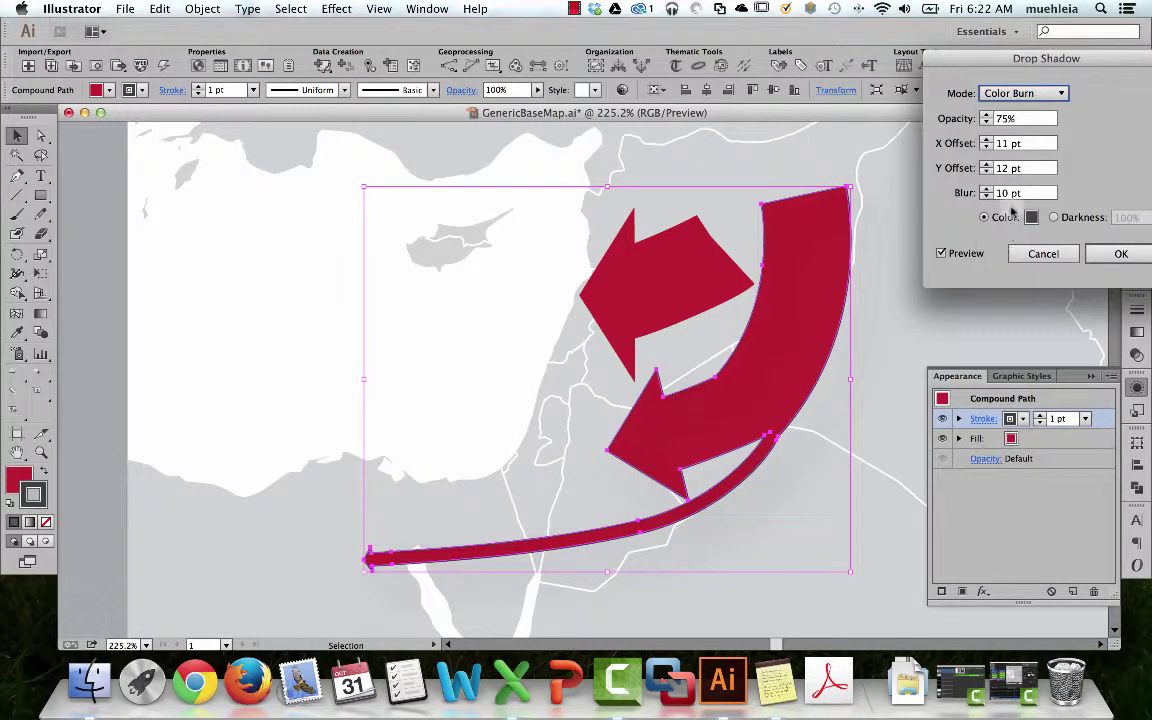
Set the drop shadow to Darken mode with 85% opacity and a 12 pt X offset, and refresh the preview
click(1018, 93)
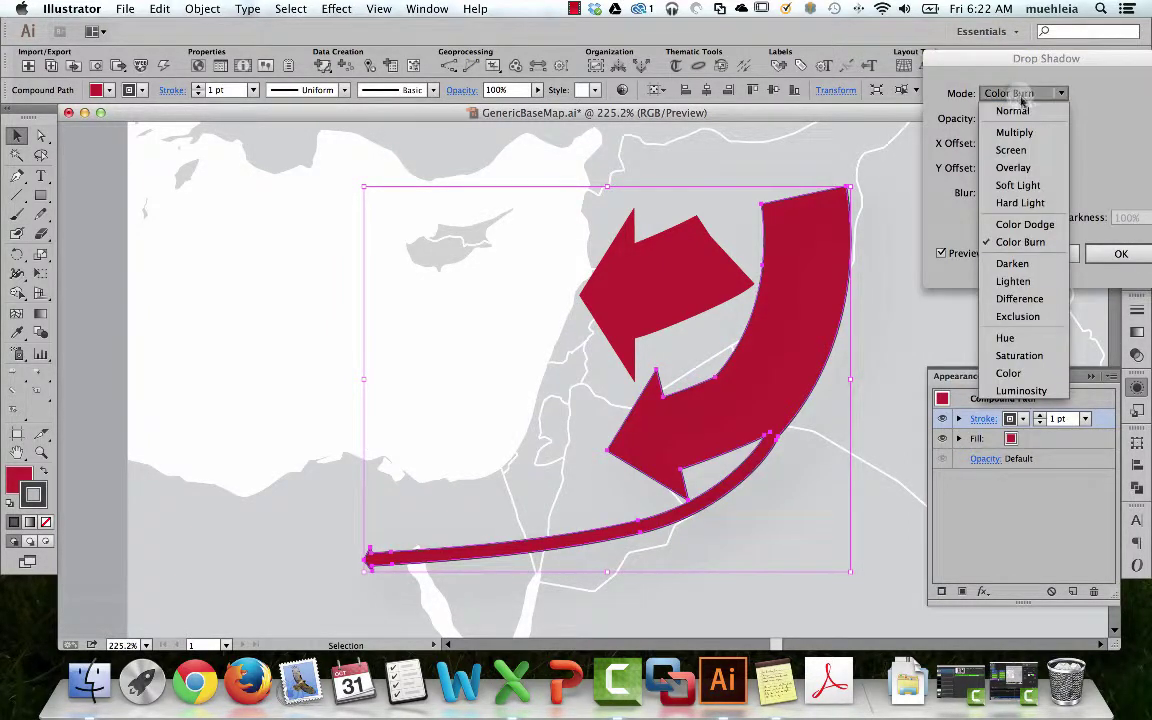
click(1020, 264)
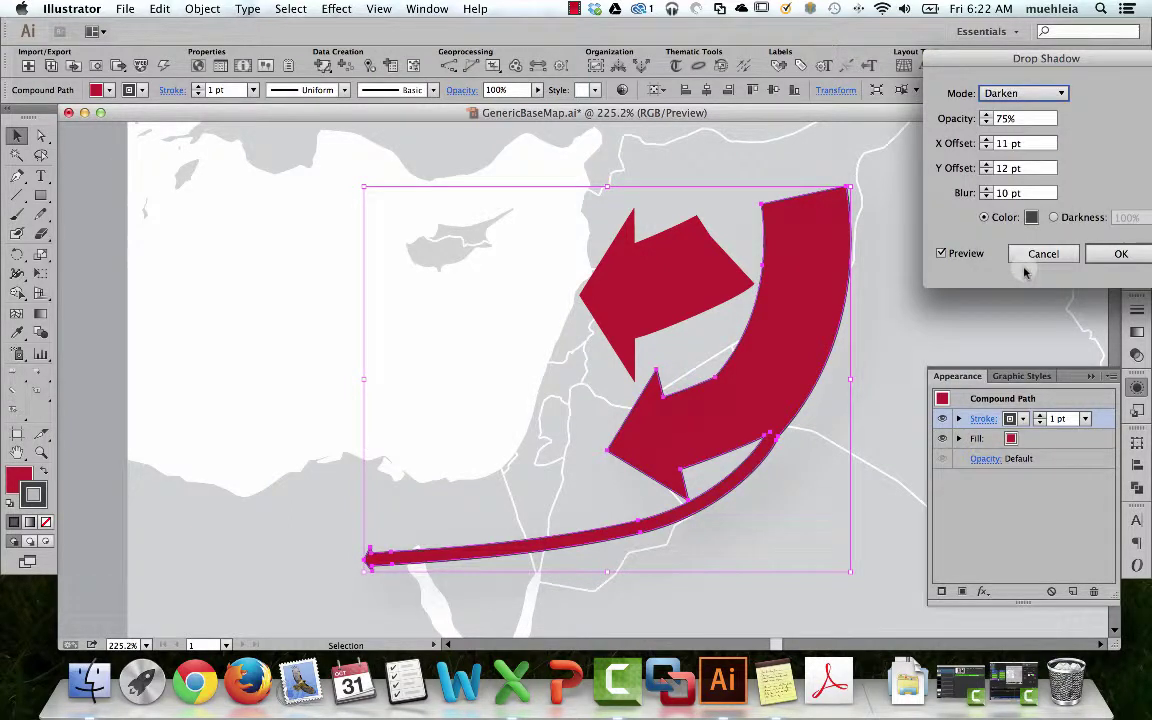
click(999, 119)
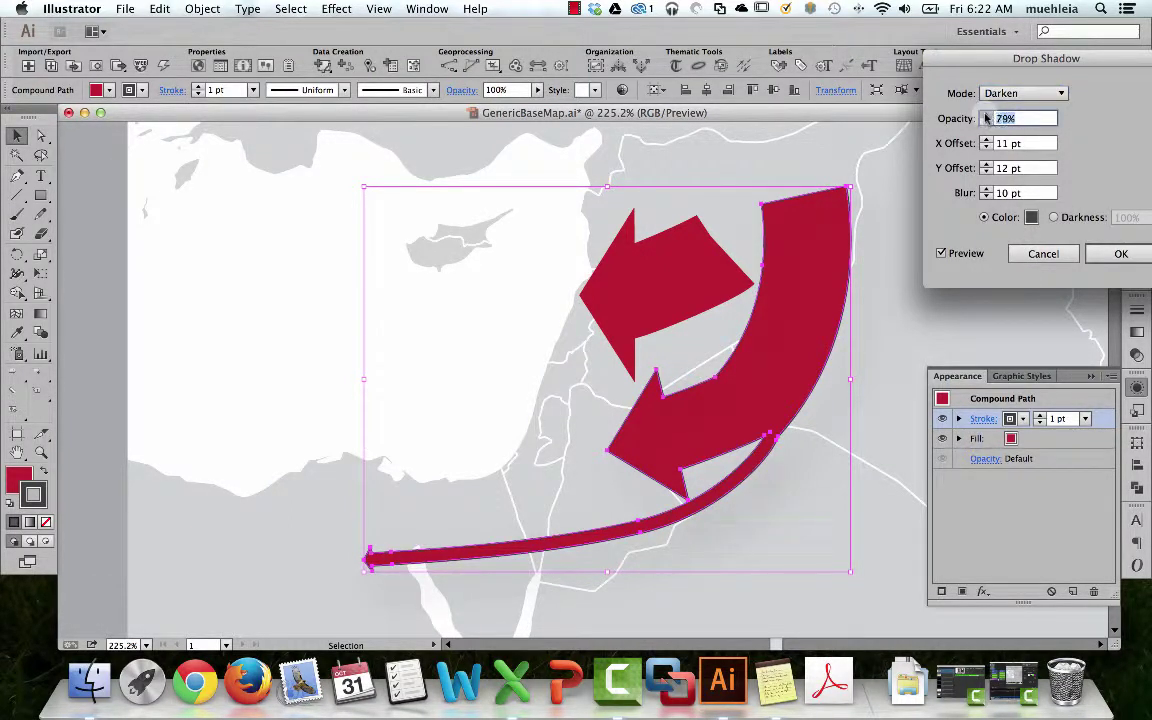
click(986, 116)
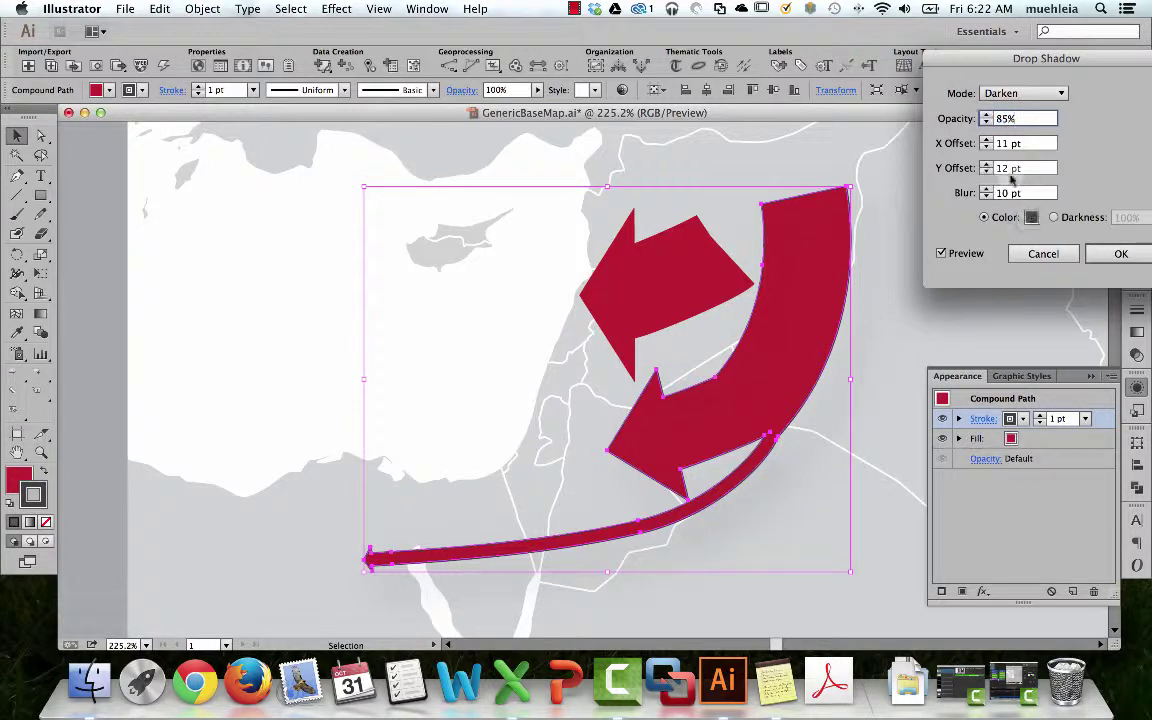
double_click(1003, 148)
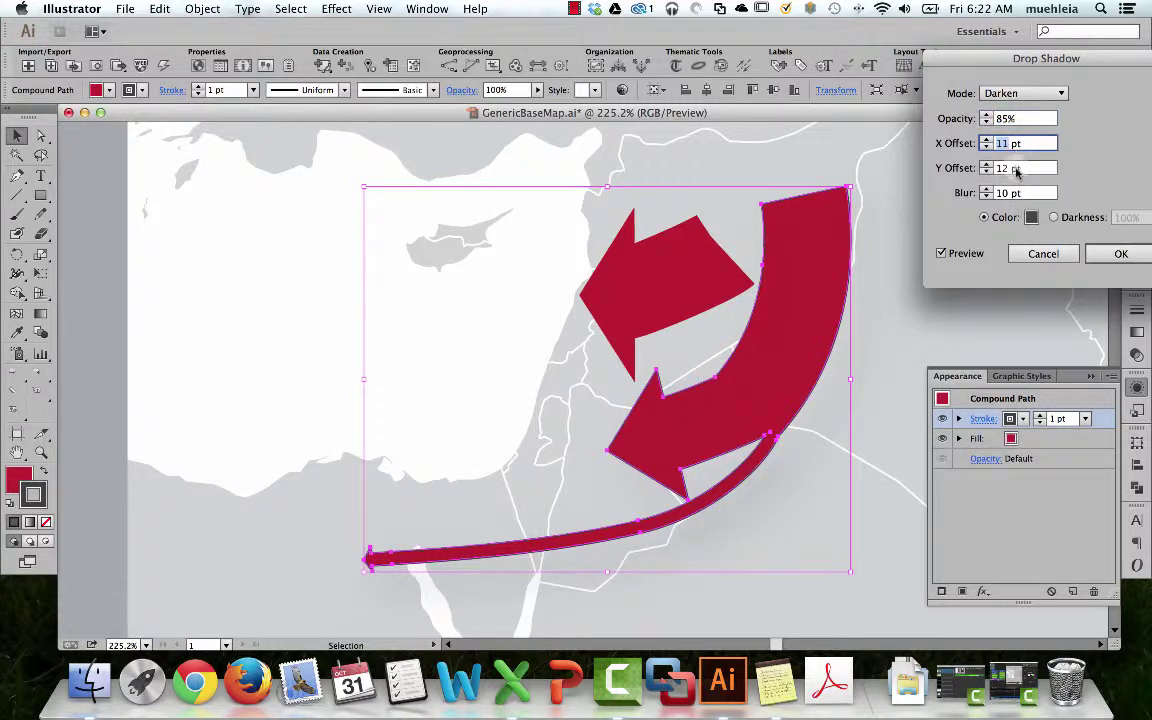
click(942, 254)
click(942, 254)
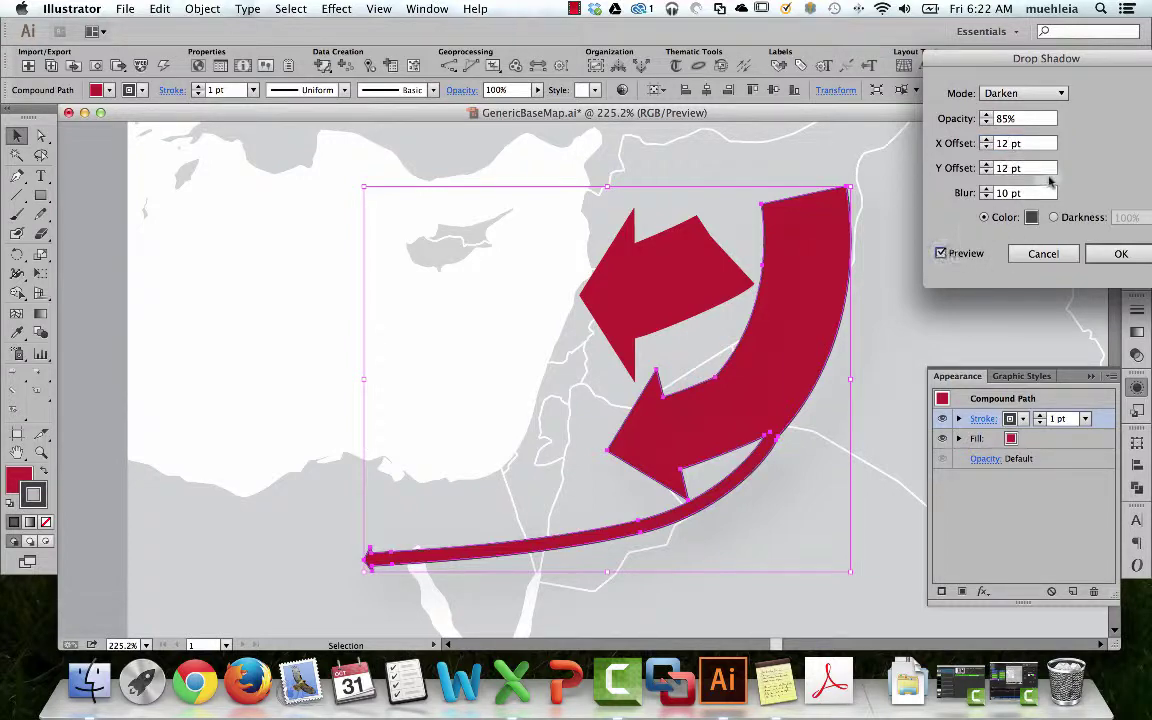
Change the drop shadow's color to purple 9035BA
click(1031, 217)
click(160, 193)
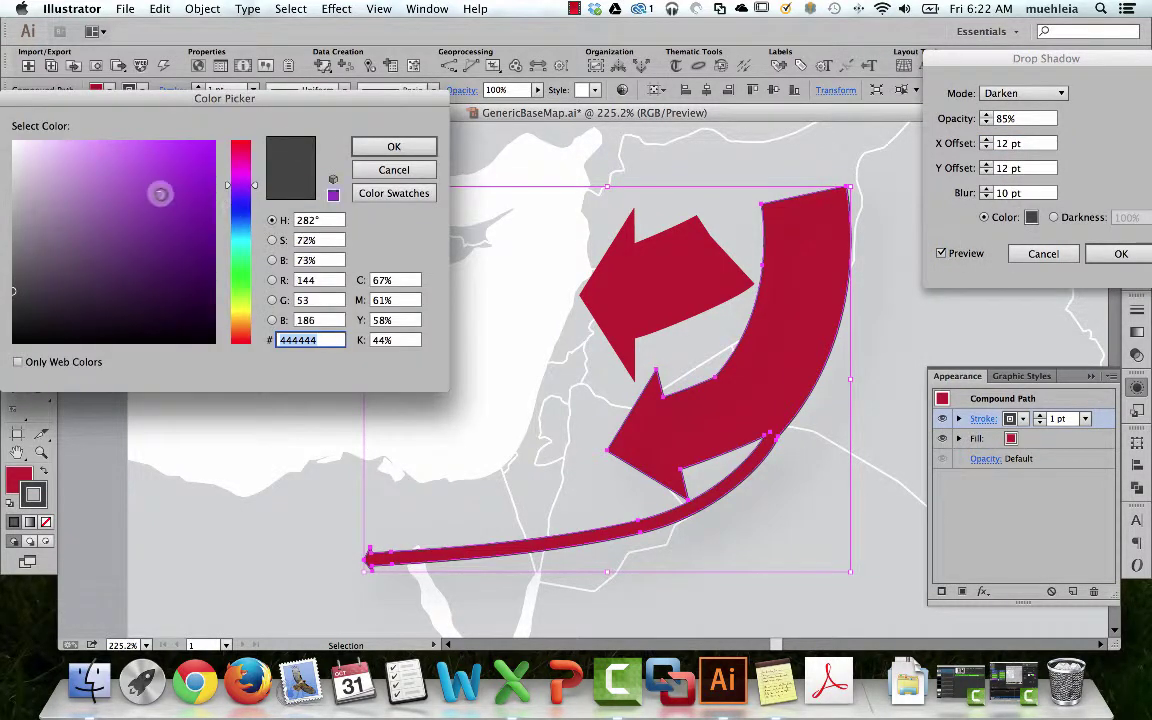
click(385, 147)
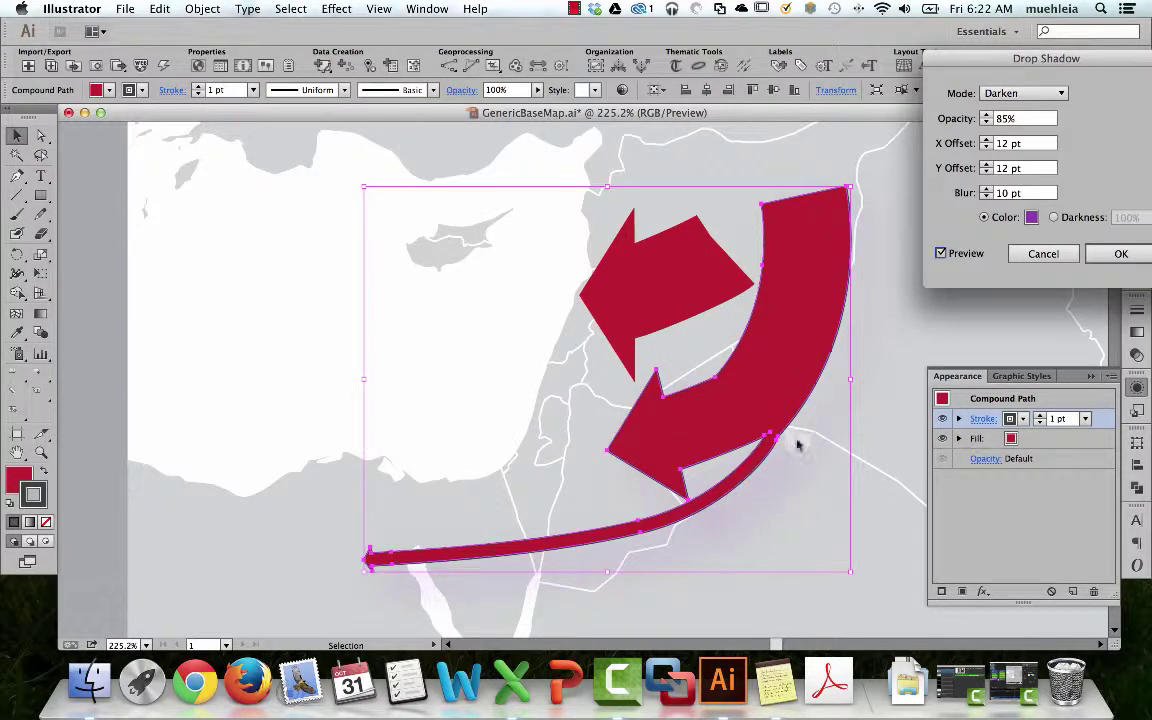
Set the drop shadow's blur to 5 pt and its opacity to 100%
click(986, 197)
click(986, 197)
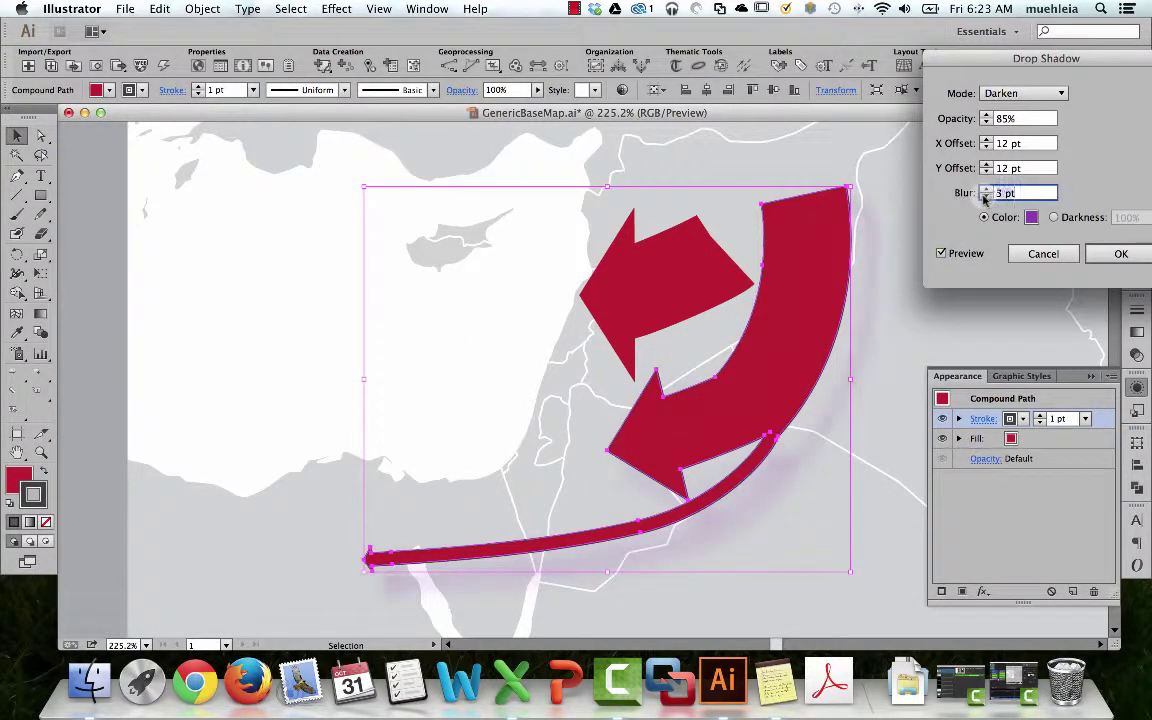
click(986, 197)
click(1006, 119)
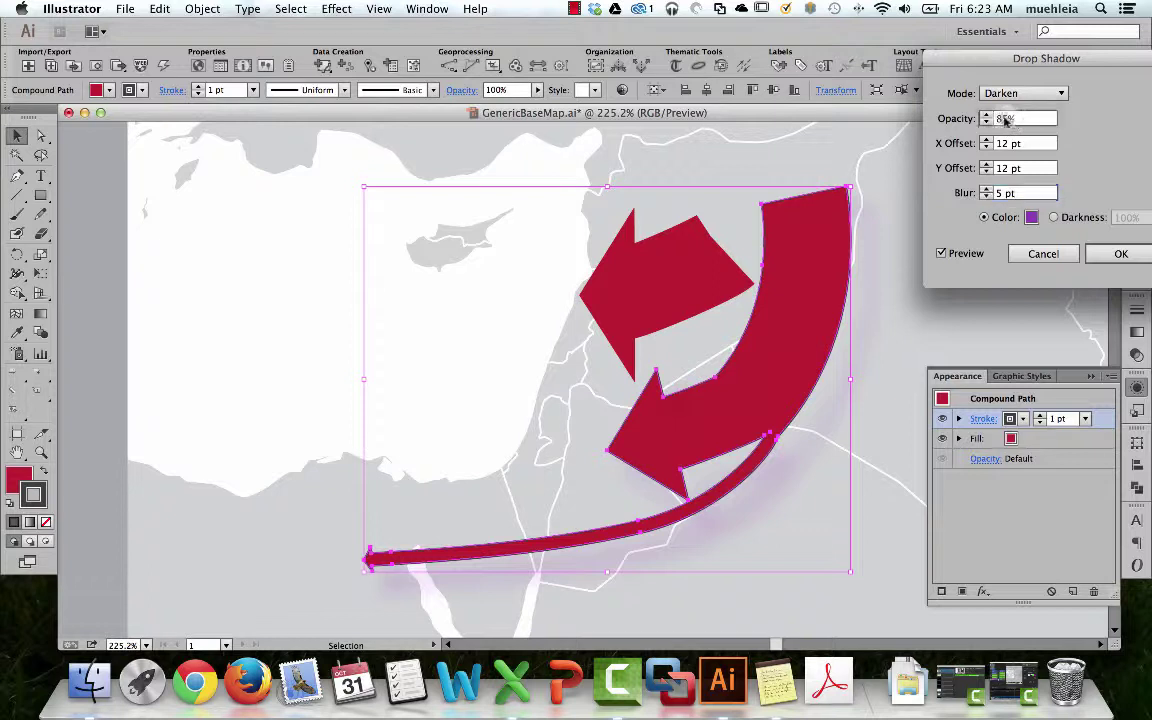
key(Tab)
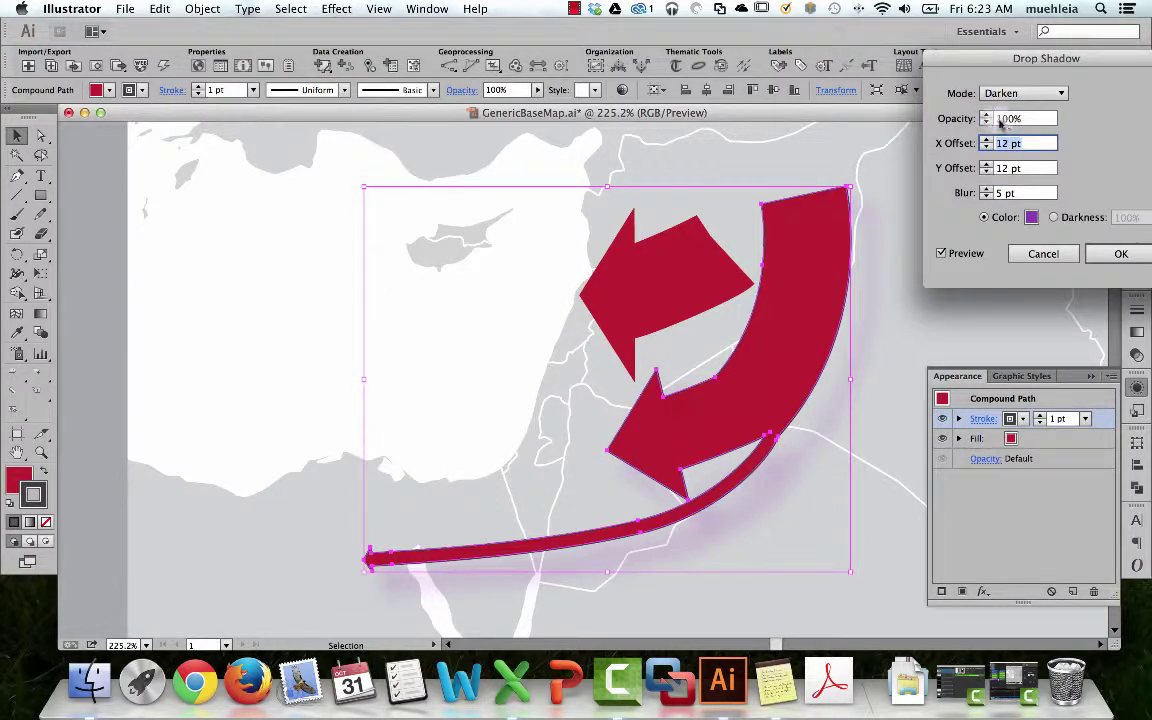
Change the shadow color to crimson BC2B51, apply the Drop Shadow effect and deselect the branching arrow
click(1031, 217)
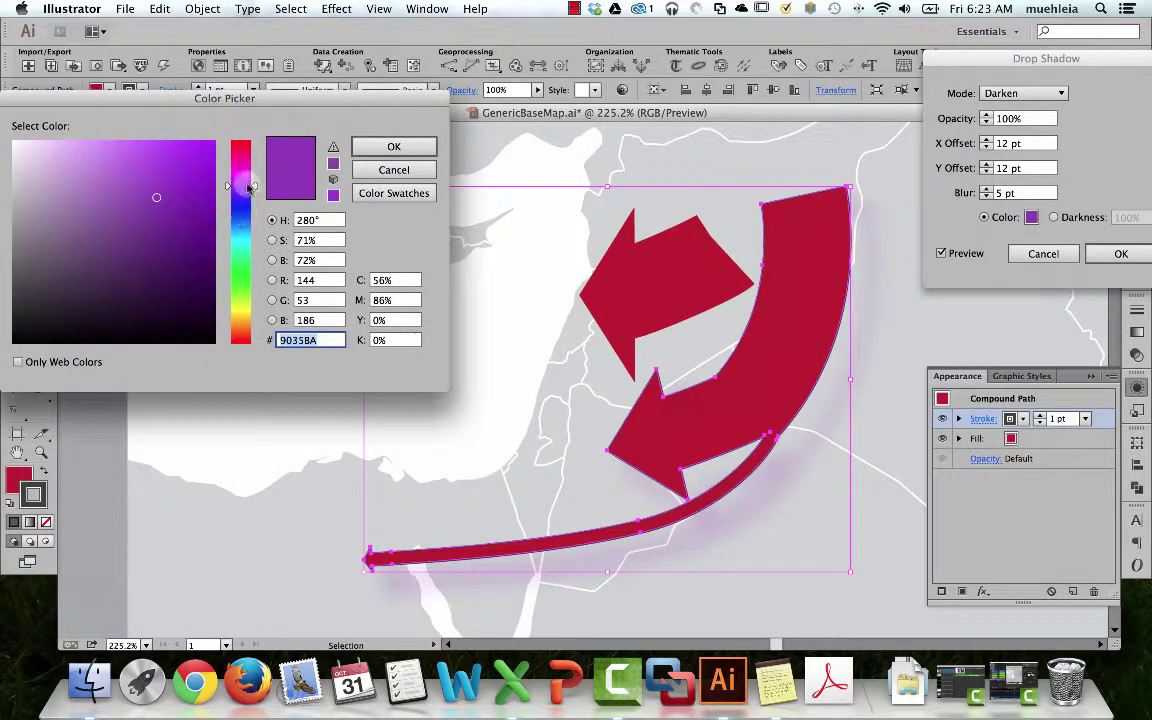
drag(250, 187, 250, 148)
mouse_move(43, 160)
mouse_down()
mouse_move(46, 172)
mouse_move(141, 154)
mouse_move(144, 236)
mouse_move(198, 206)
mouse_move(170, 192)
mouse_up()
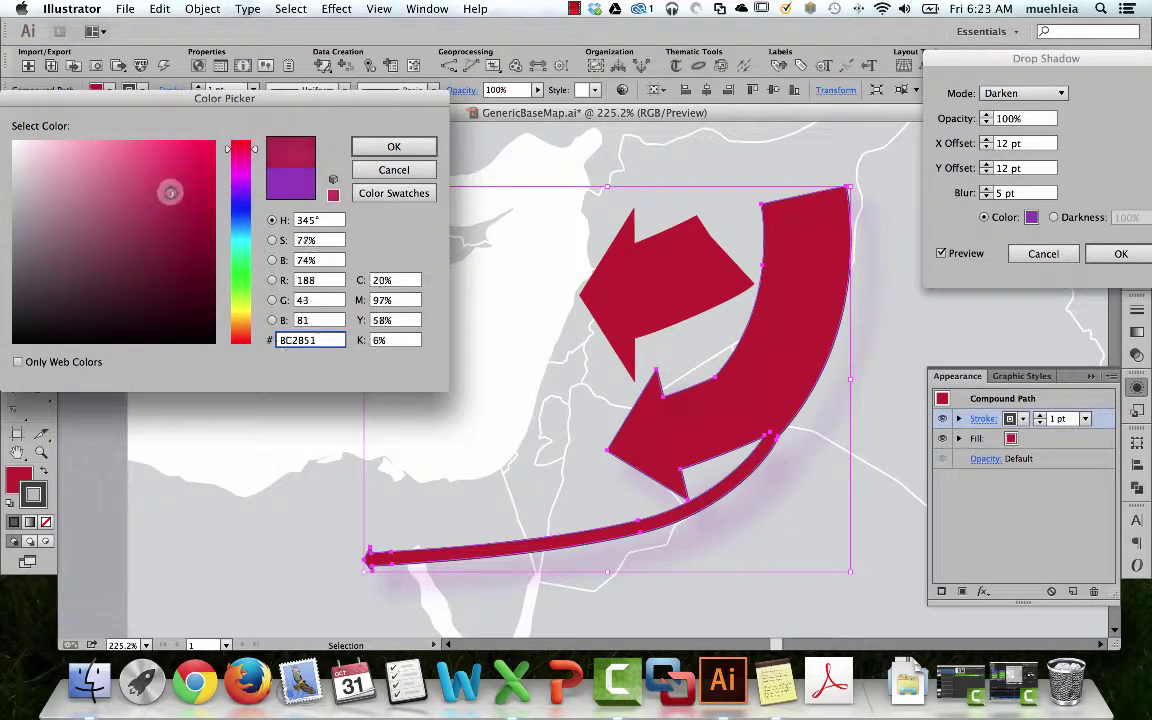
click(394, 146)
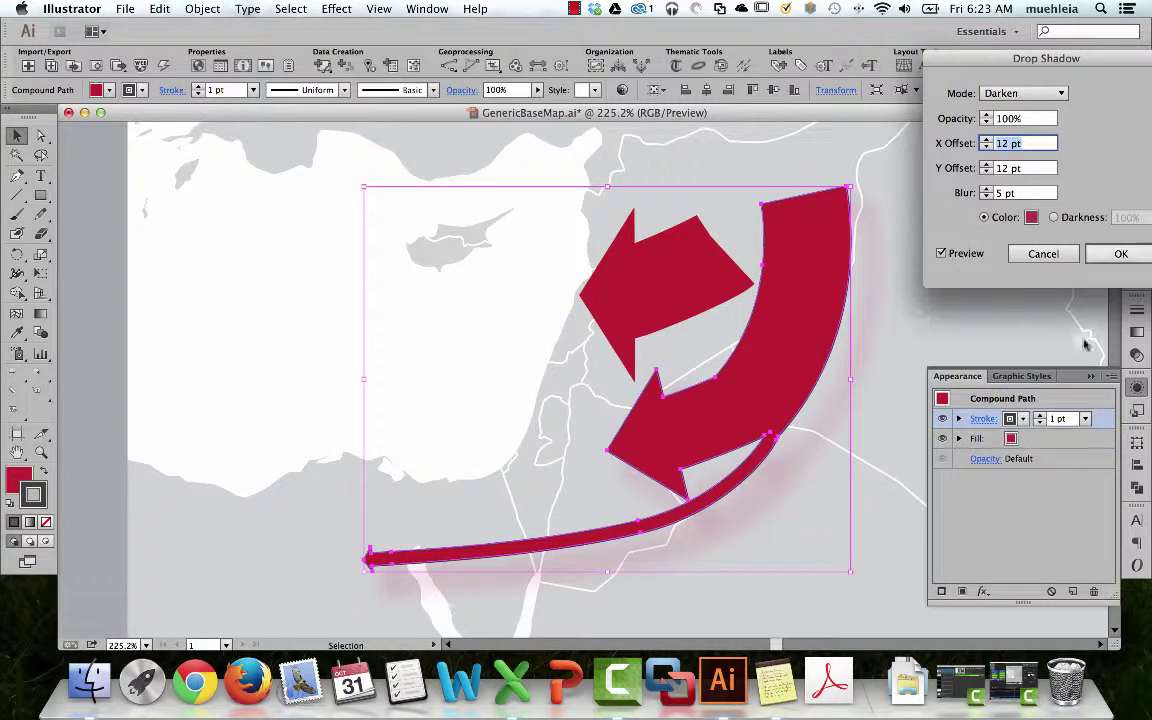
click(1121, 253)
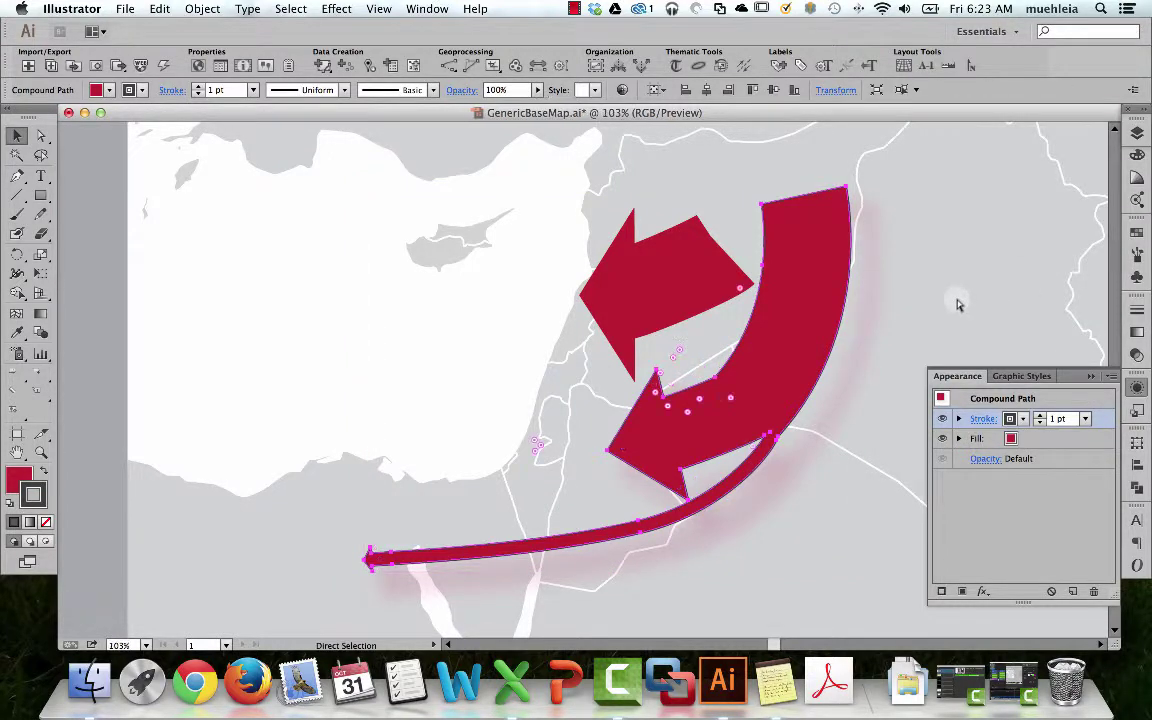
key(super+0)
click(1043, 265)
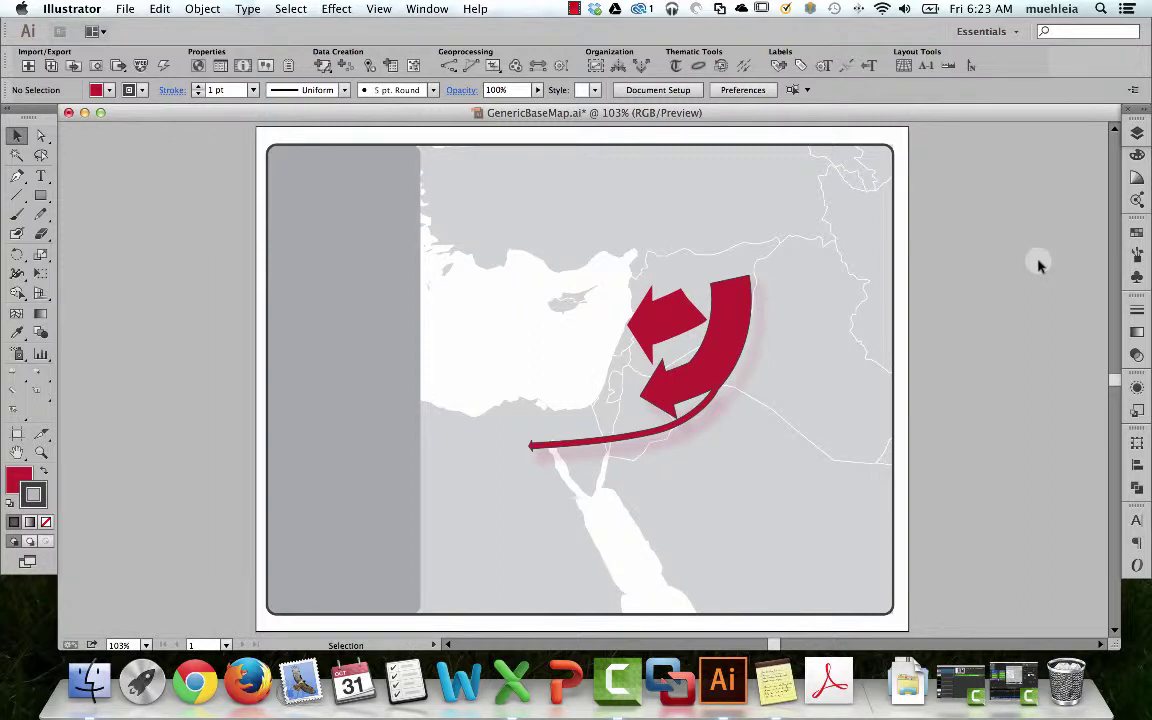
Select the branching arrow on the map and examine its appearance attributes
click(723, 336)
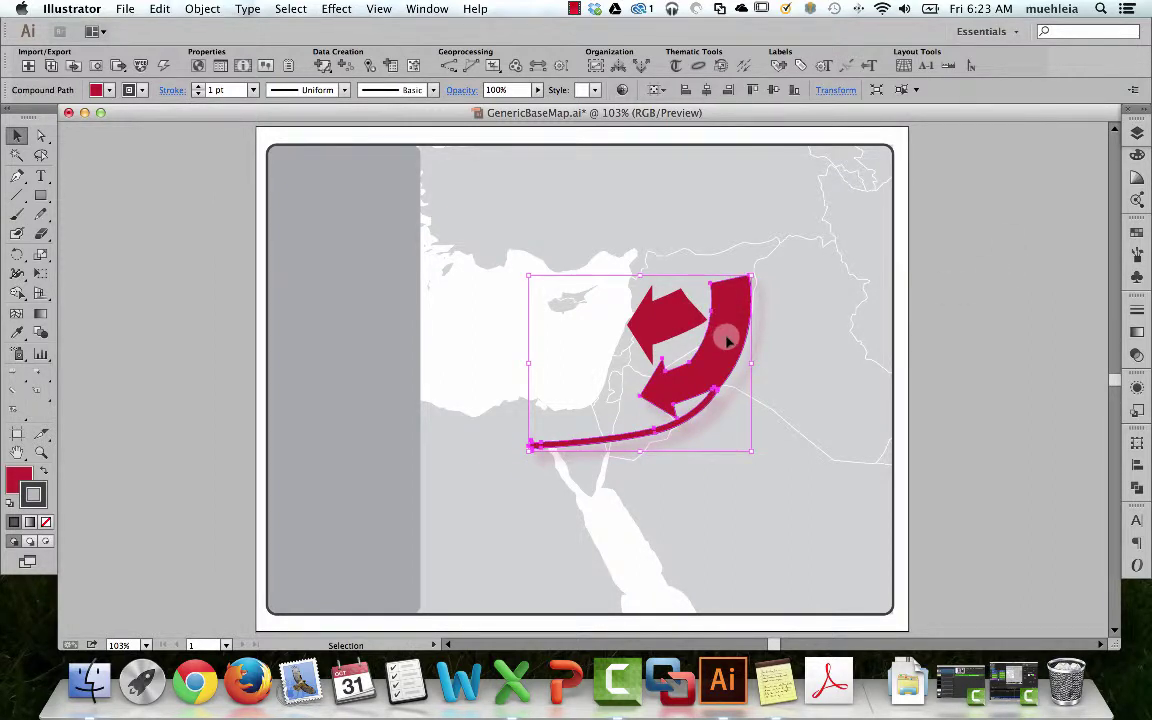
key(shift+F6)
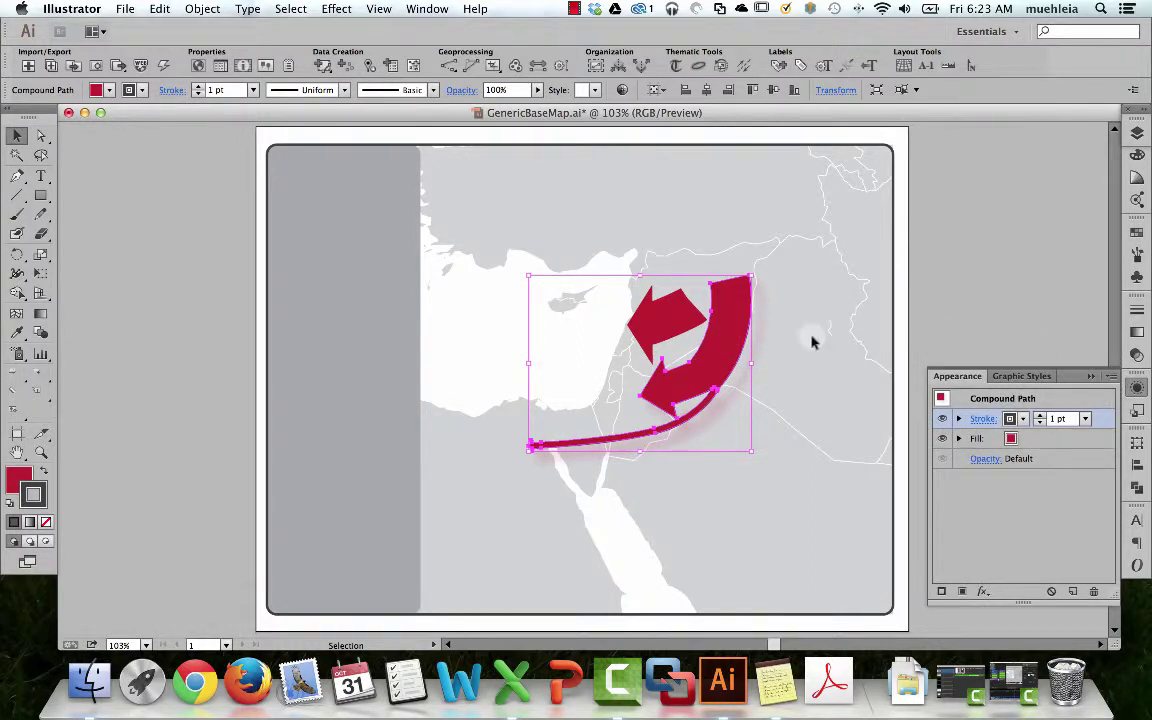
click(728, 344)
key(shift+F6)
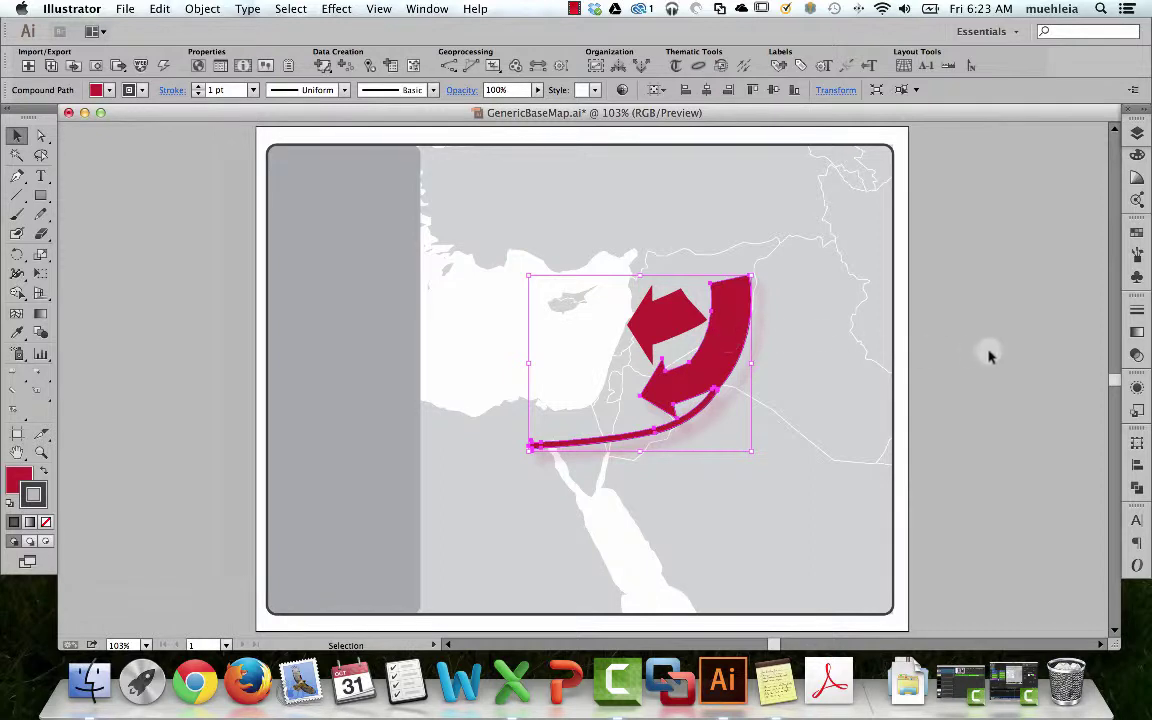
click(880, 335)
click(700, 355)
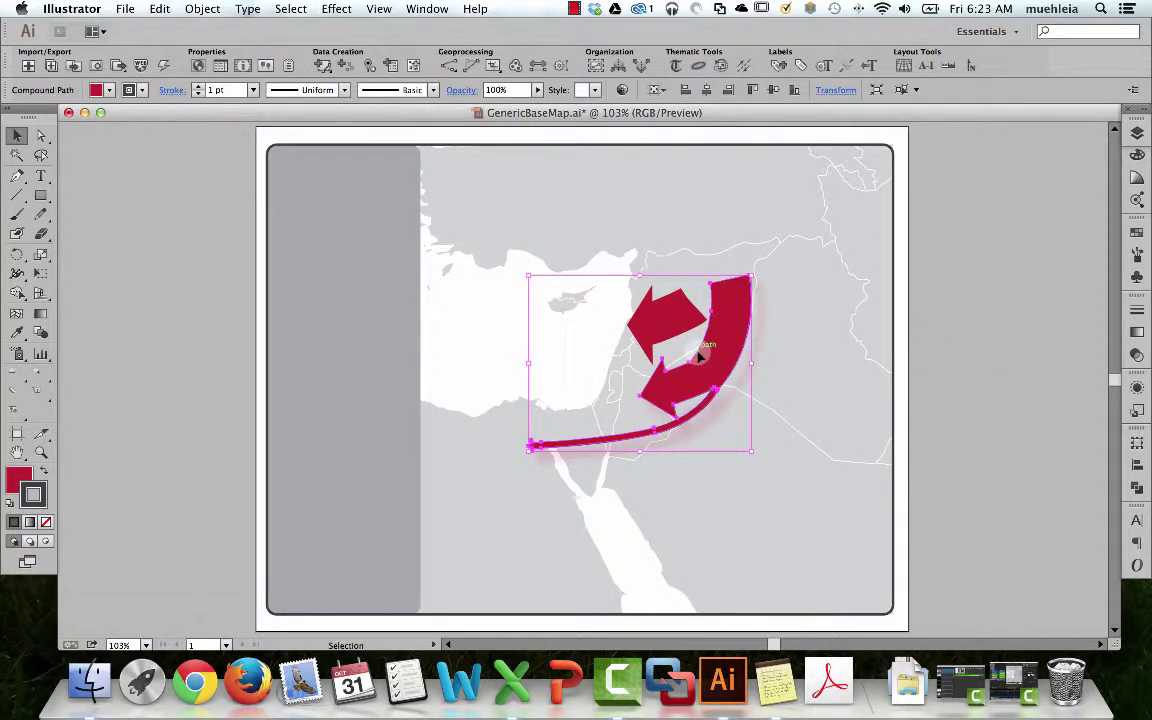
click(714, 364)
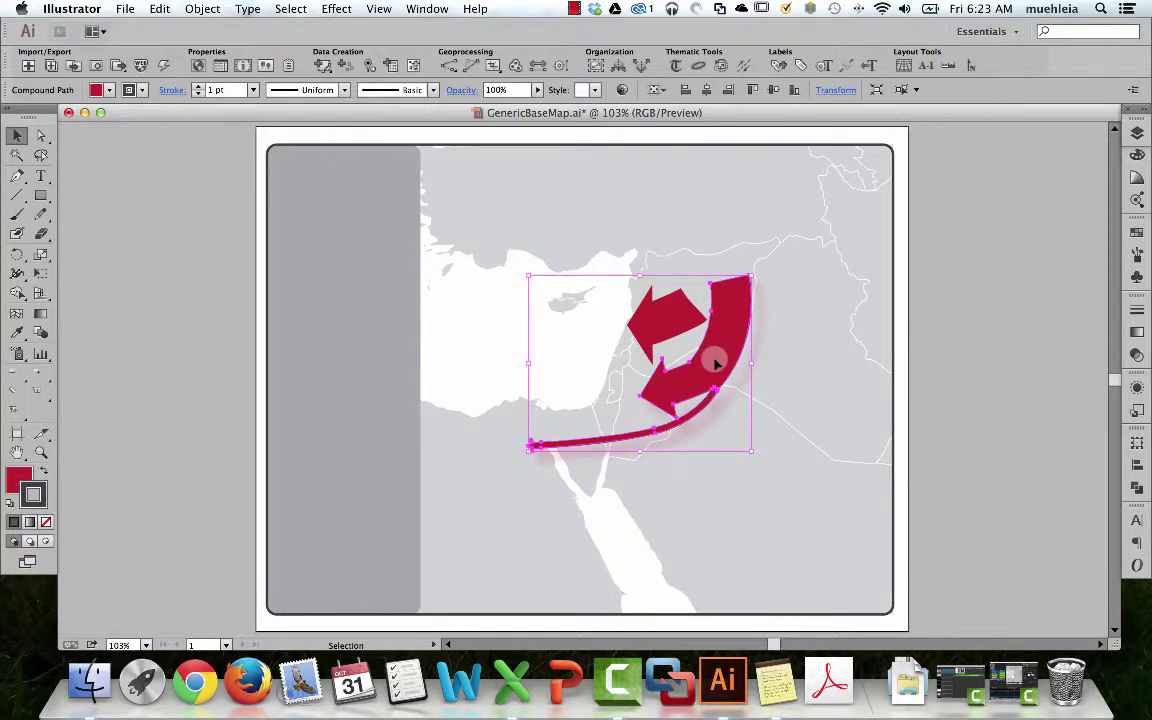
click(1137, 388)
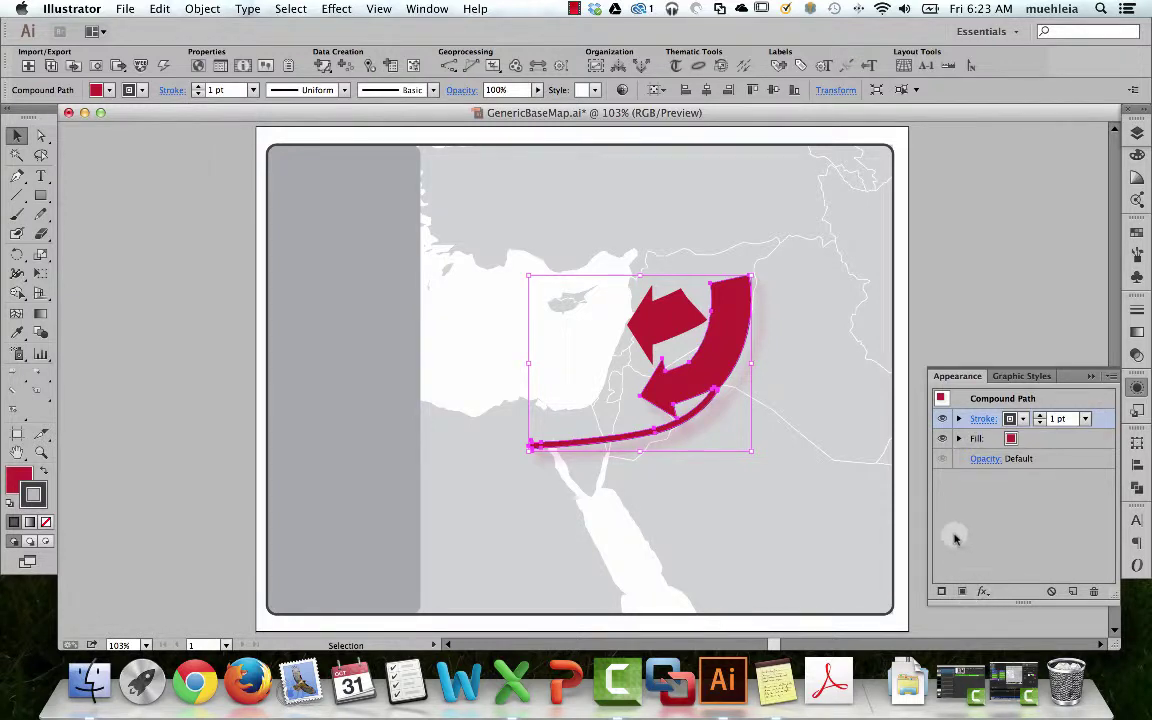
Save the branching arrow's appearance as a new graphic style named "flow arrow"
click(705, 364)
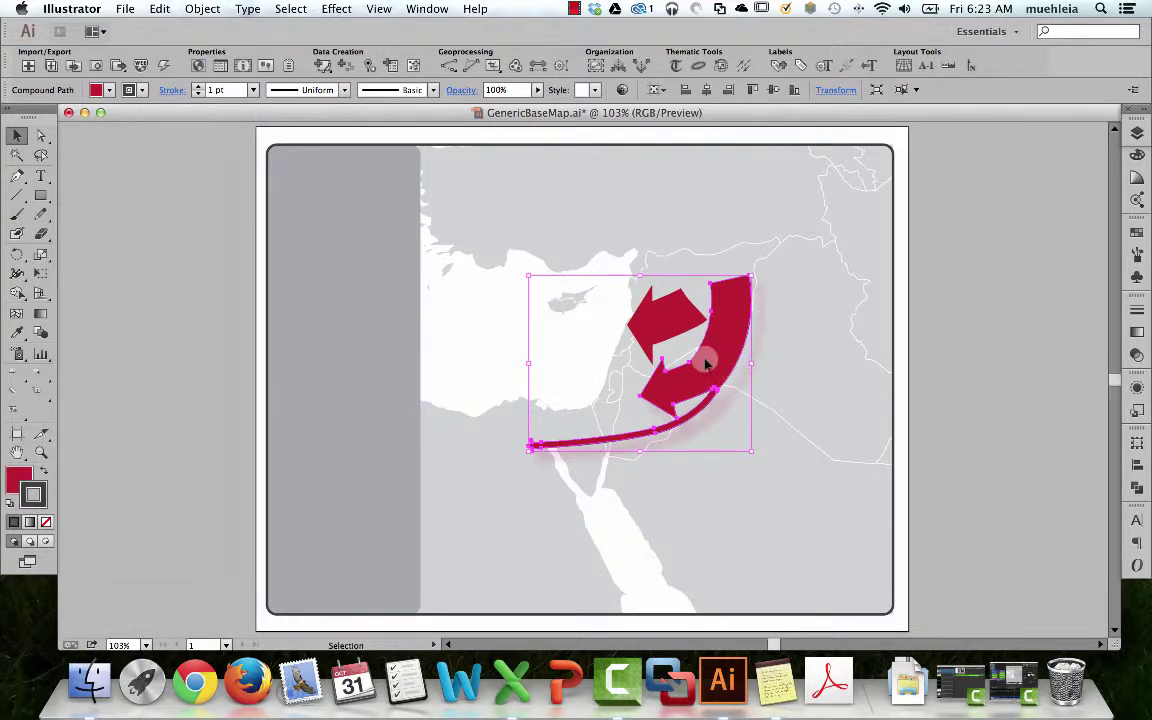
click(1137, 411)
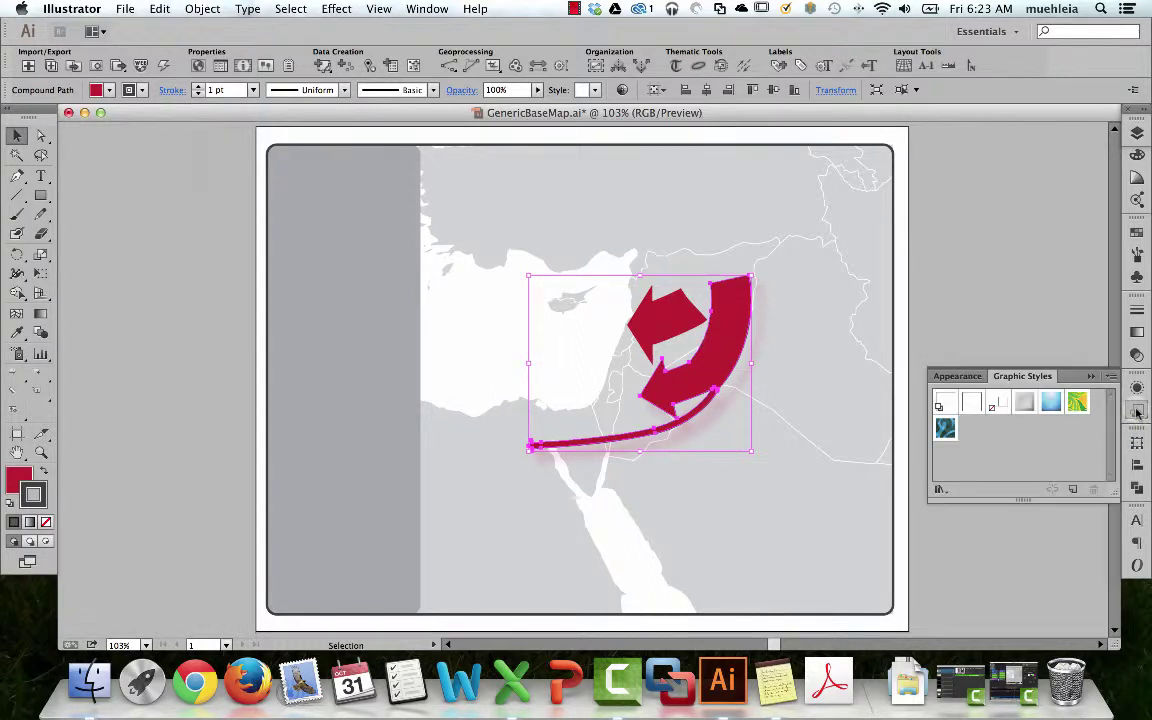
click(1113, 377)
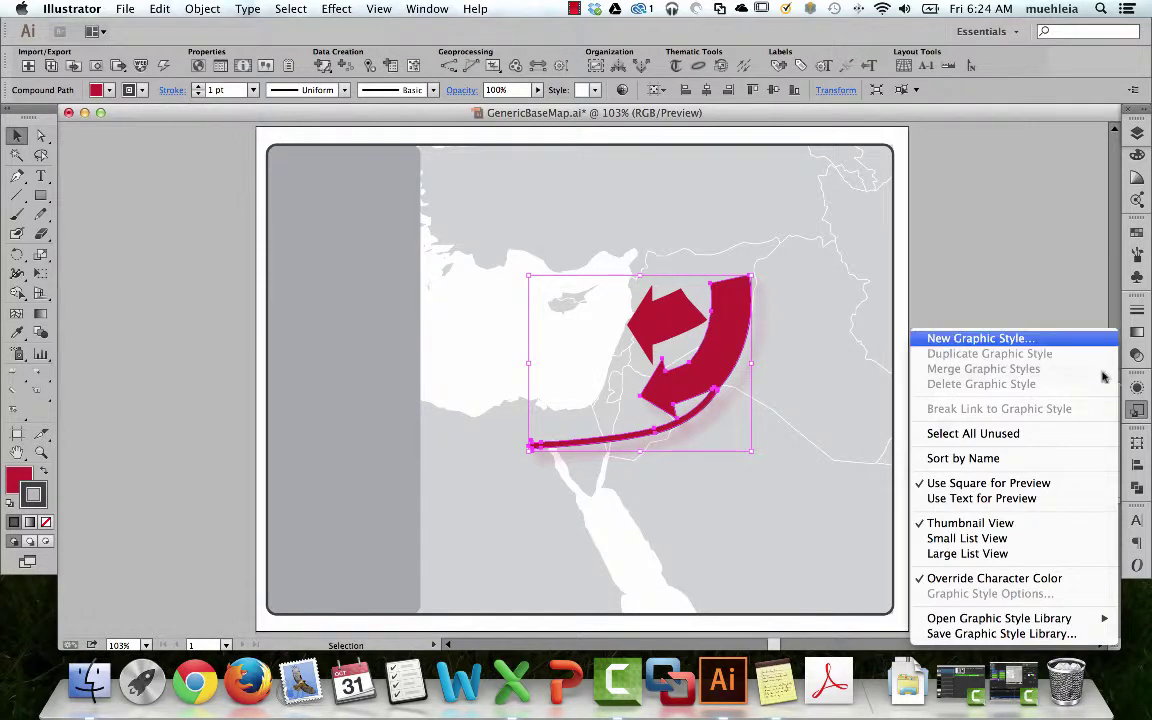
click(1058, 340)
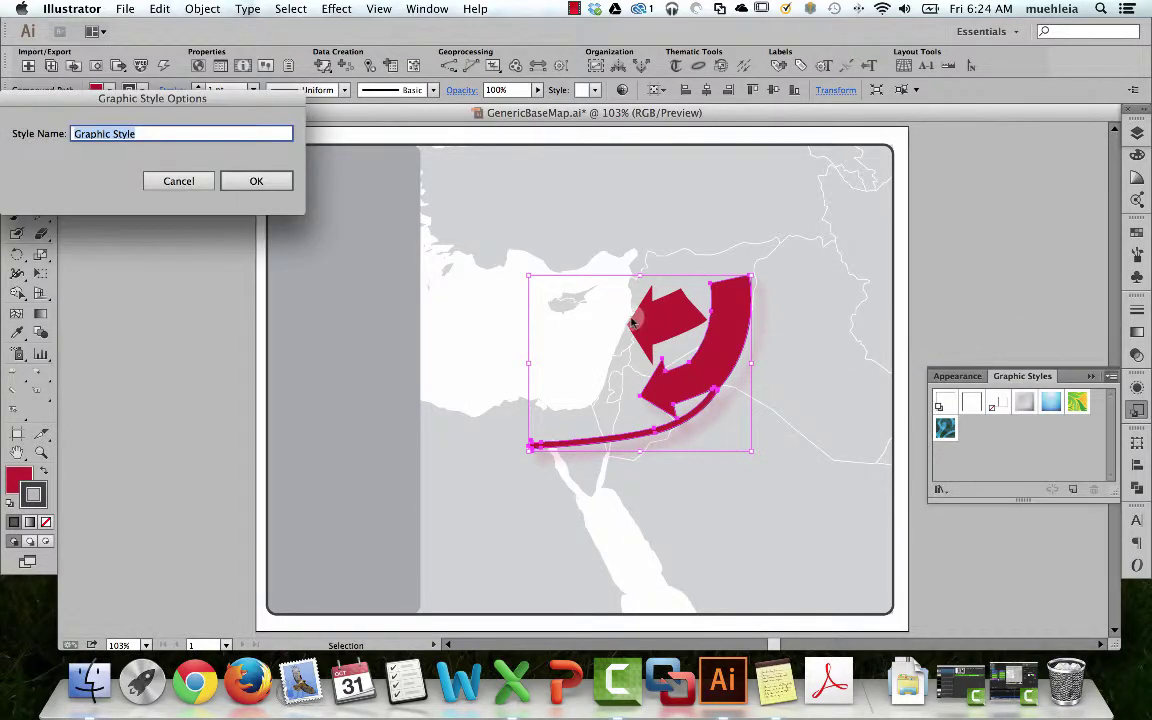
text(flow arrow)
key(Return)
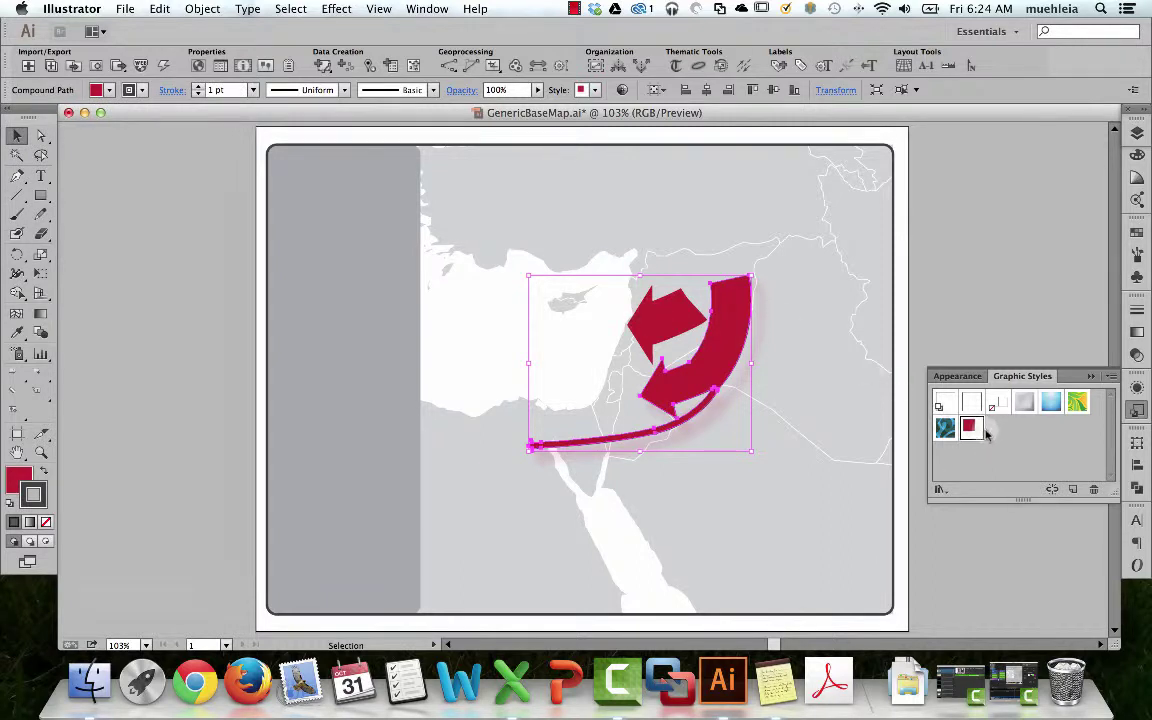
Isolate the short westward arrow and outline its stroke to turn it into filled shapes
click(1137, 388)
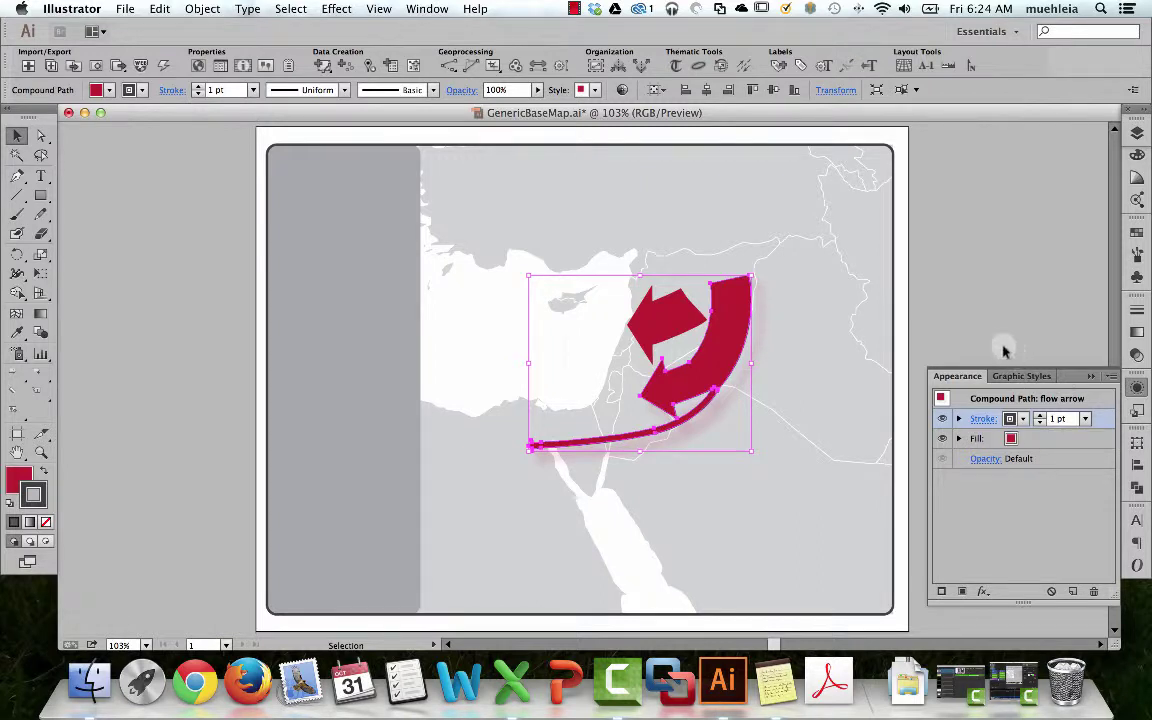
click(617, 314)
double_click(662, 313)
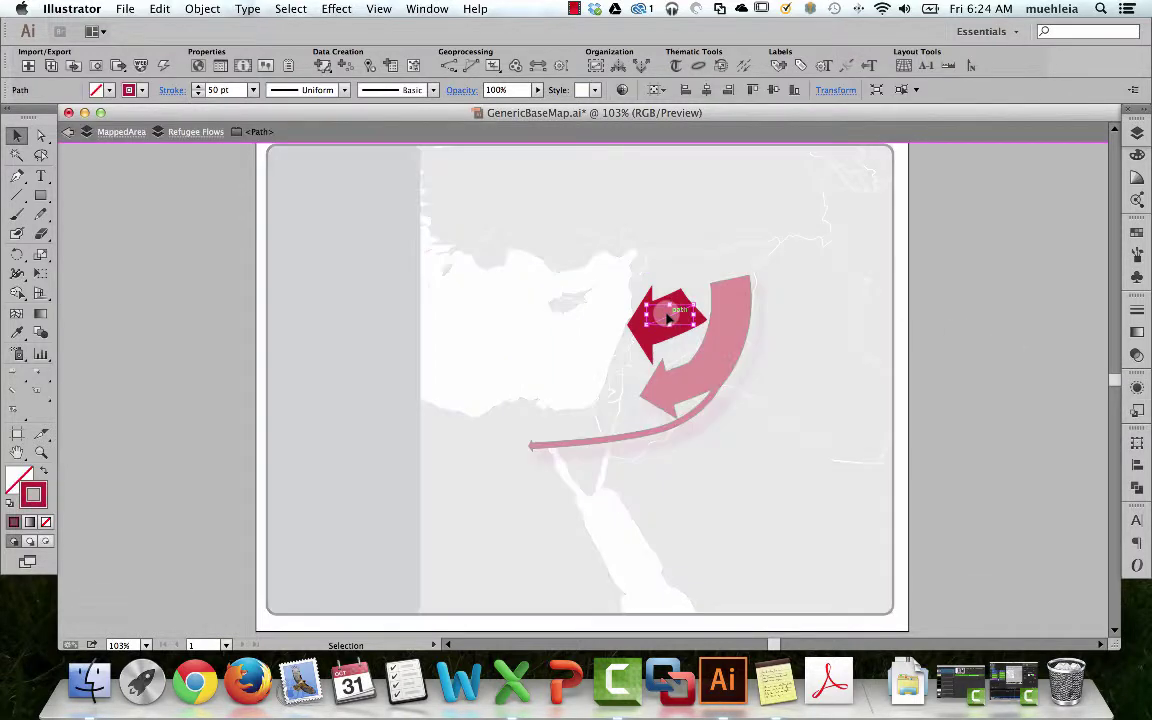
double_click(957, 306)
double_click(668, 316)
click(202, 9)
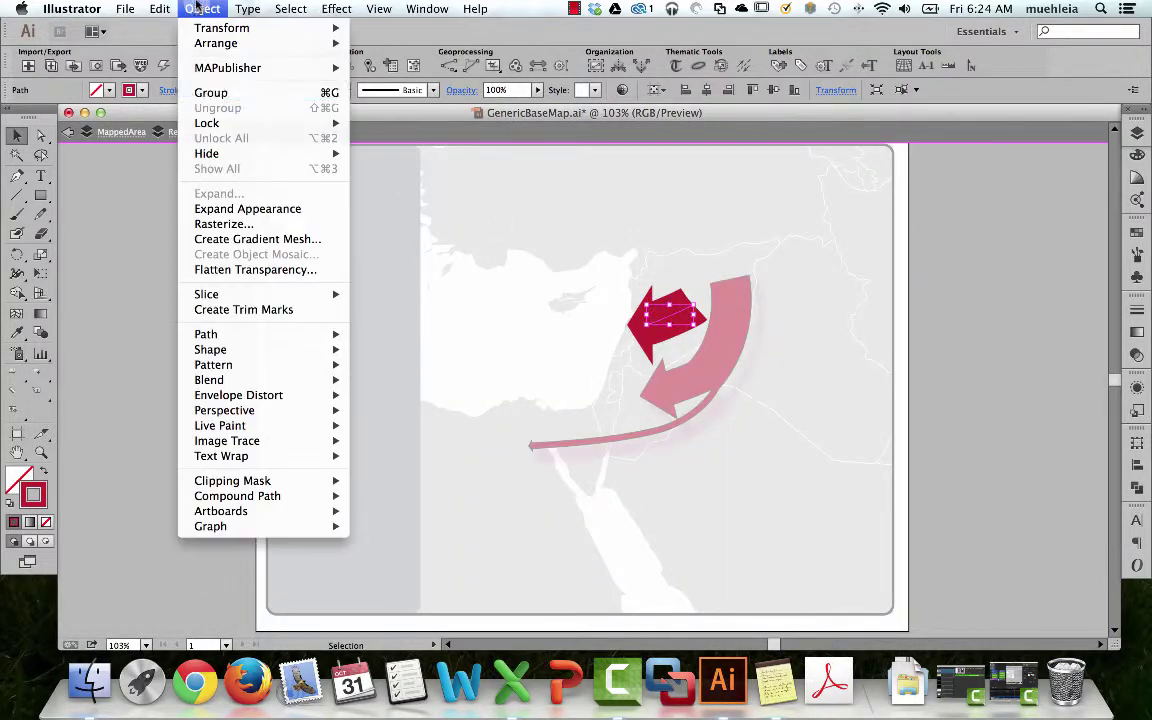
mouse_move(239, 334)
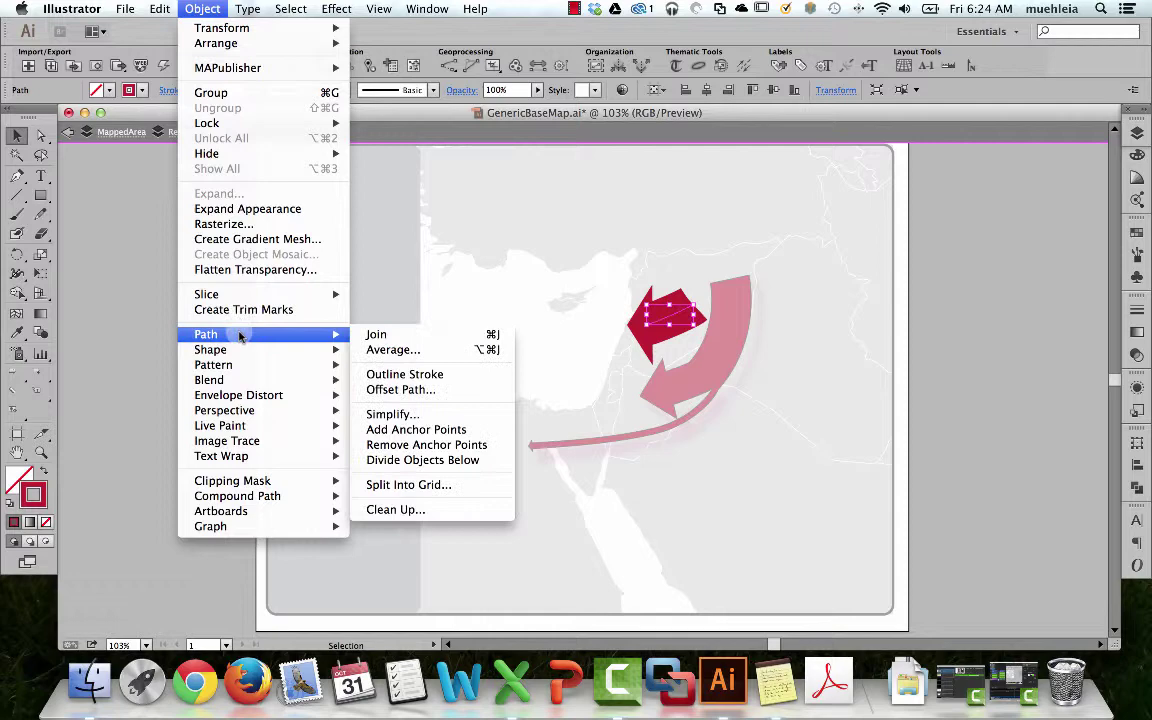
click(418, 375)
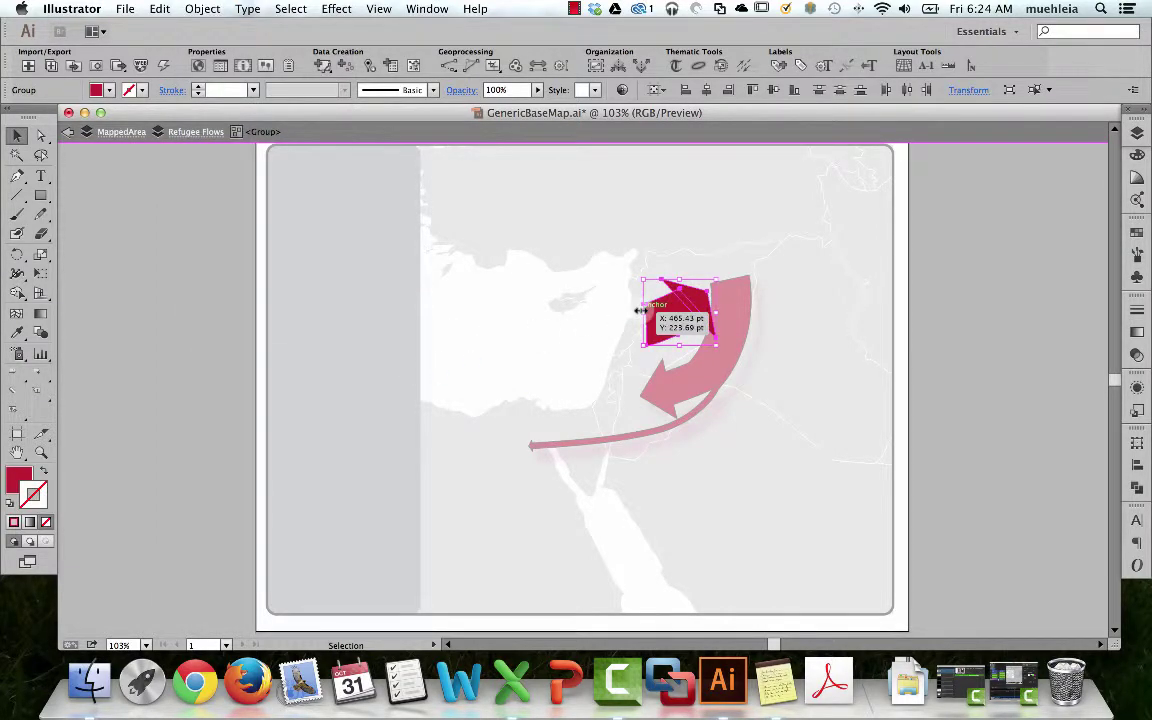
Rotate the detached arrowhead to point southwest-west and place it over the western end of the short arrow's shaft
click(492, 315)
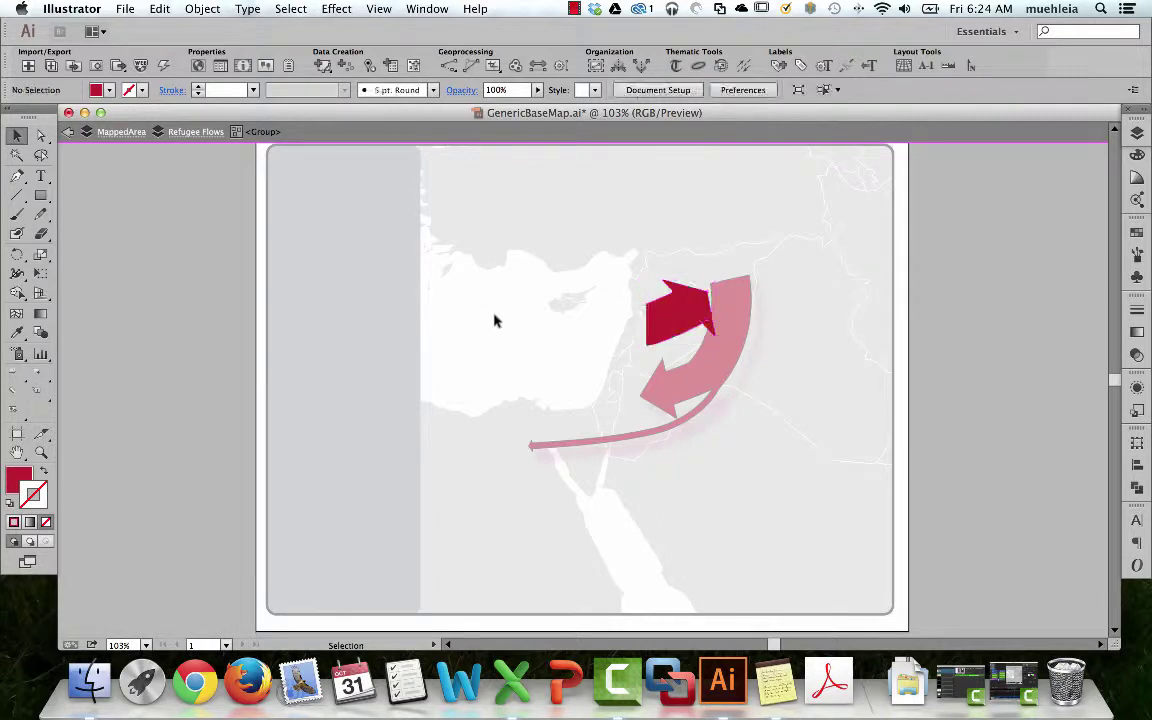
click(702, 305)
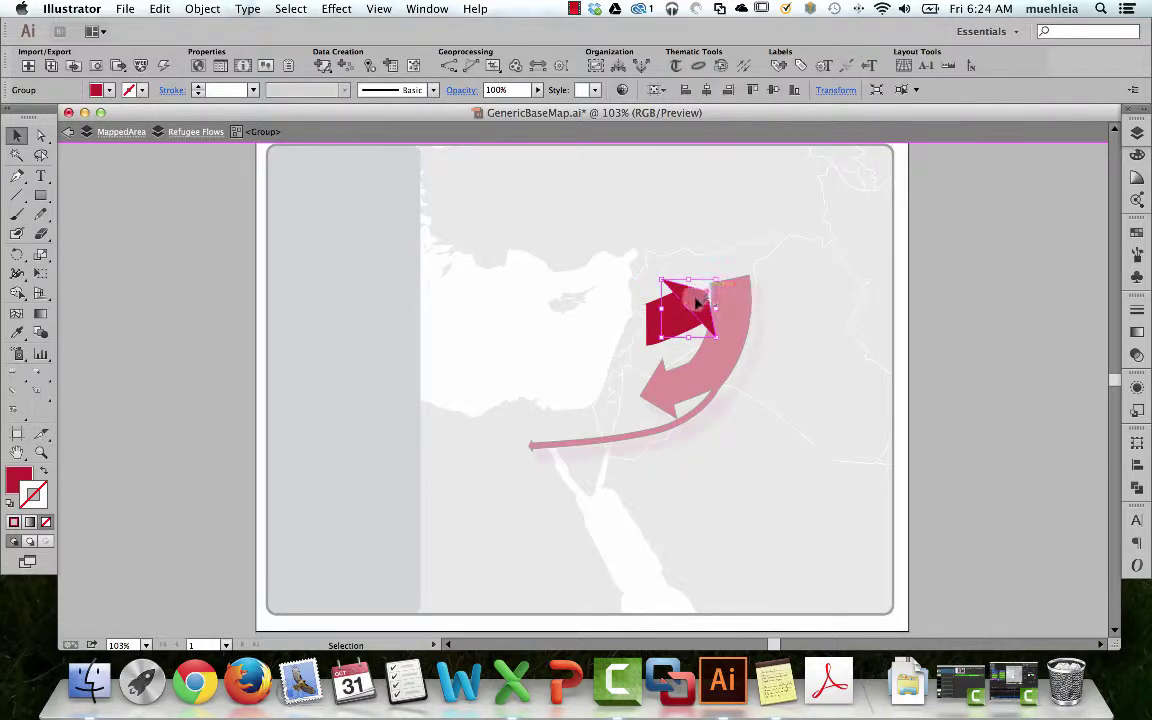
key(z)
drag(604, 254, 400, 367)
key(v)
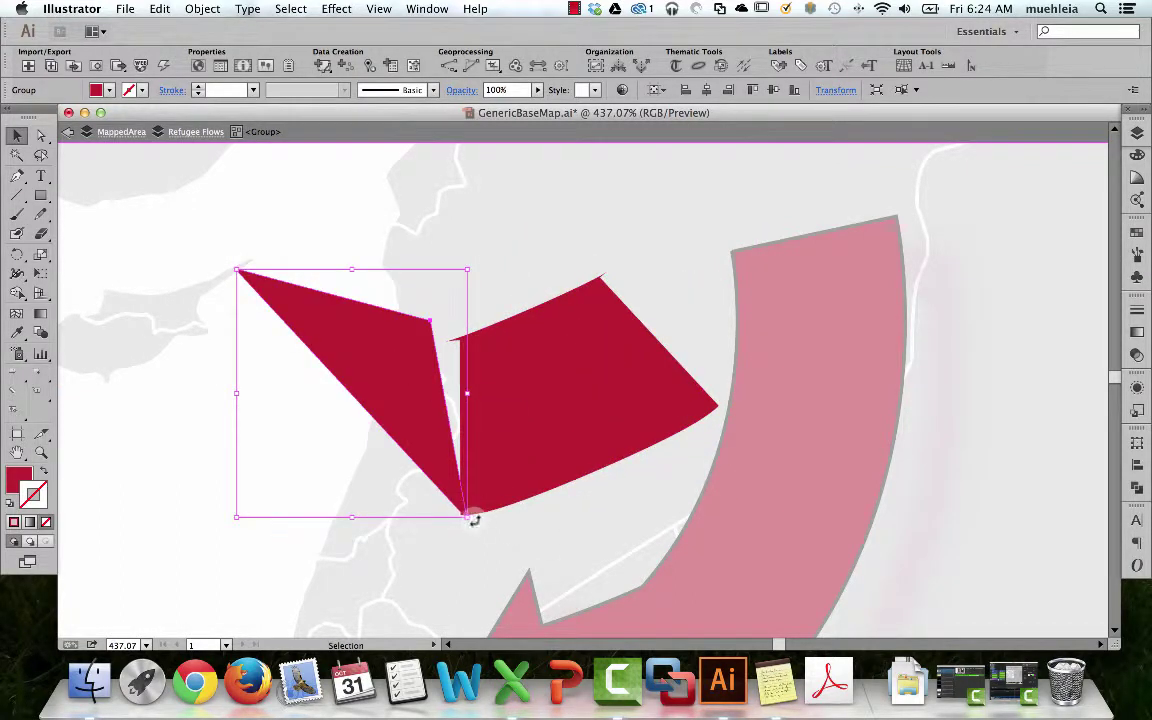
drag(471, 519, 360, 231)
drag(320, 362, 432, 404)
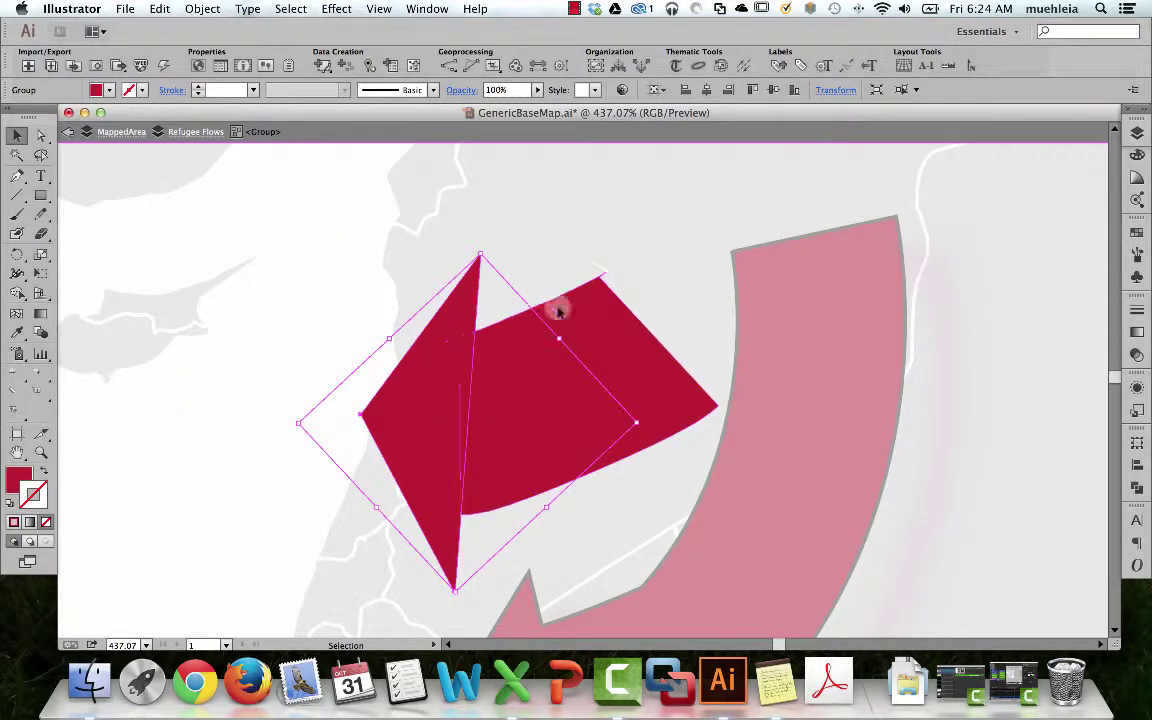
Move the stray anchor point at the shaft's upper eastern corner inward so the corner is clean
click(605, 250)
click(593, 292)
key(a)
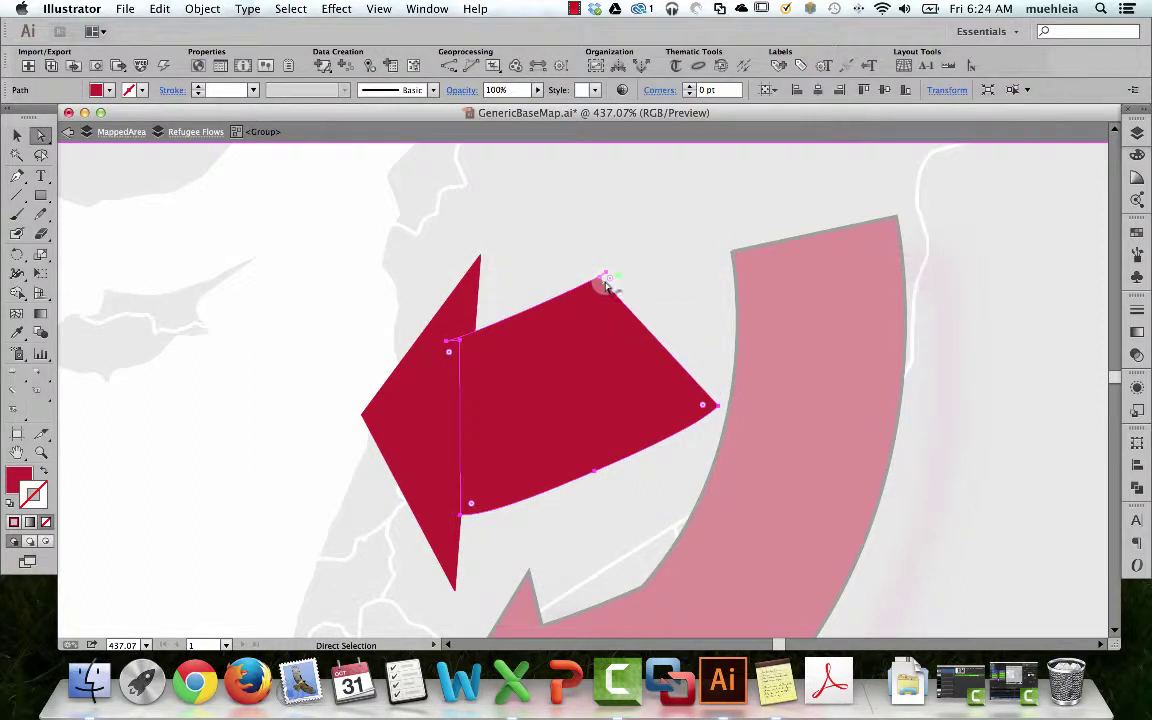
mouse_move(607, 275)
mouse_down()
mouse_move(599, 285)
mouse_move(607, 279)
mouse_up()
key(v)
key(a)
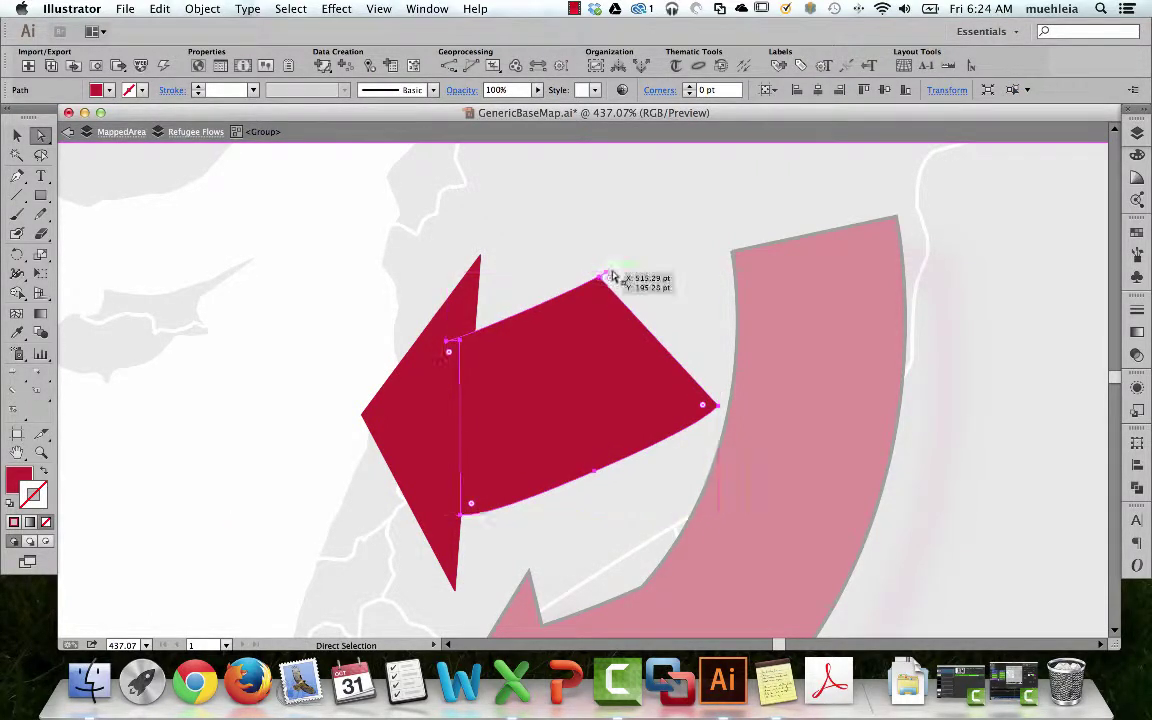
click(601, 282)
drag(601, 283, 607, 275)
click(590, 249)
click(586, 296)
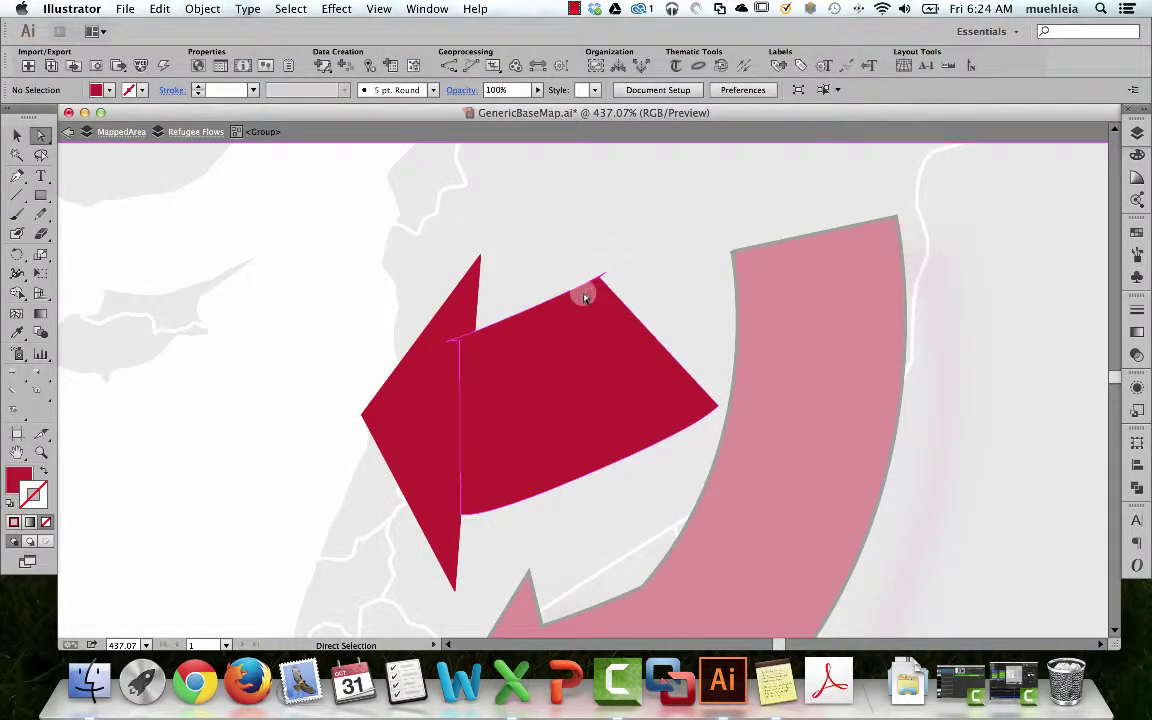
click(601, 283)
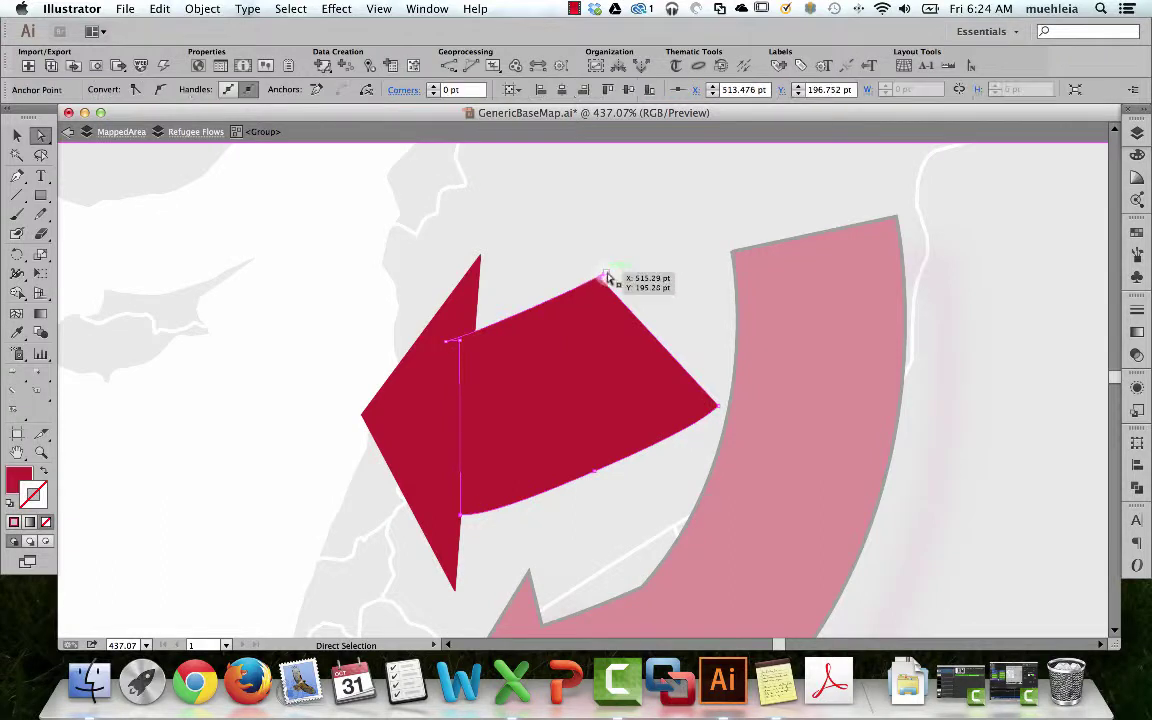
drag(607, 276, 599, 278)
click(620, 254)
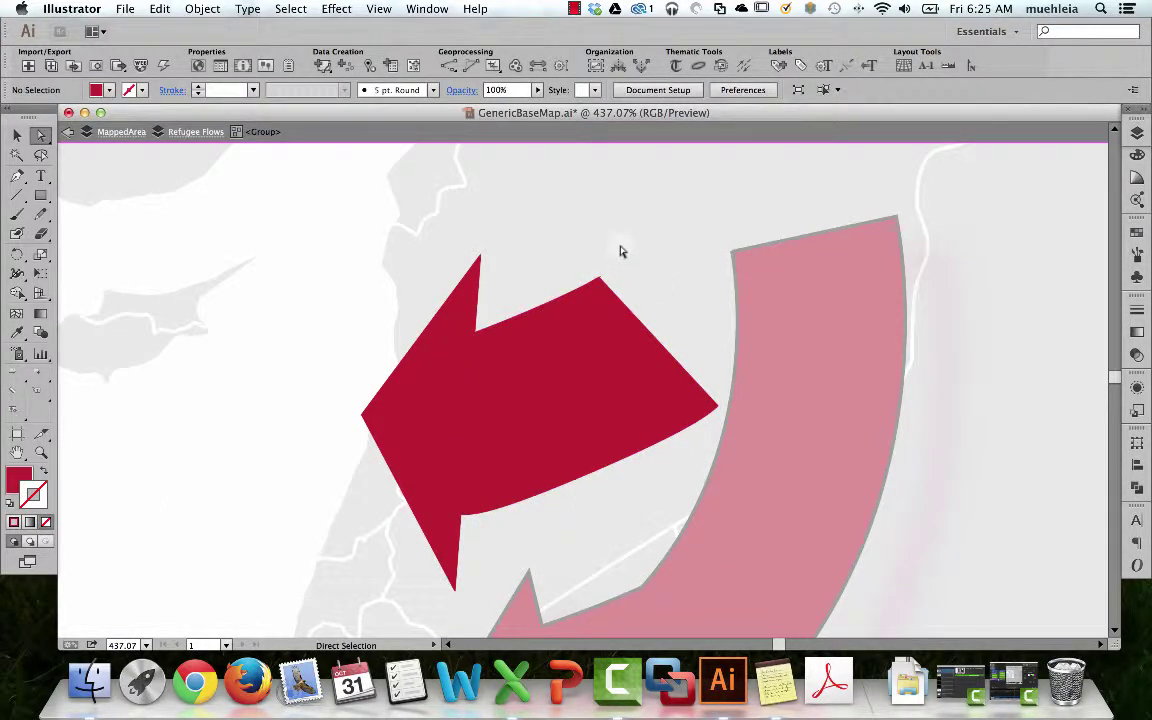
Select the shaft and arrowhead and unite them into a single shape with Pathfinder
click(509, 380)
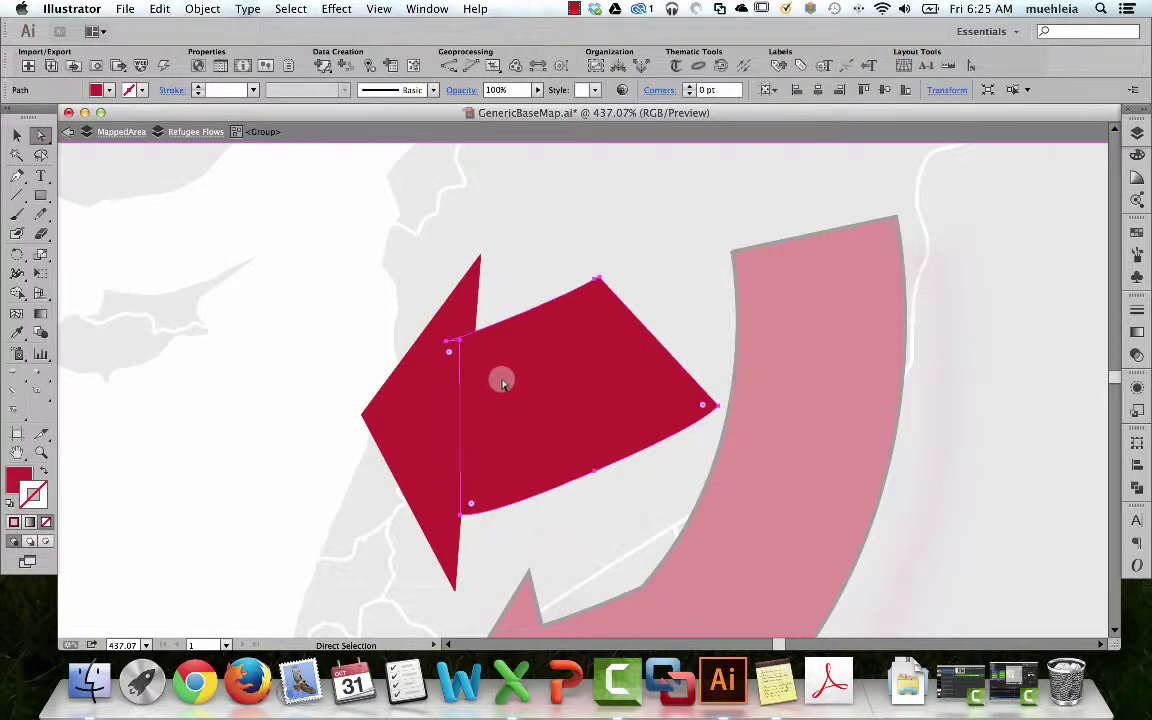
key(v)
click(429, 411)
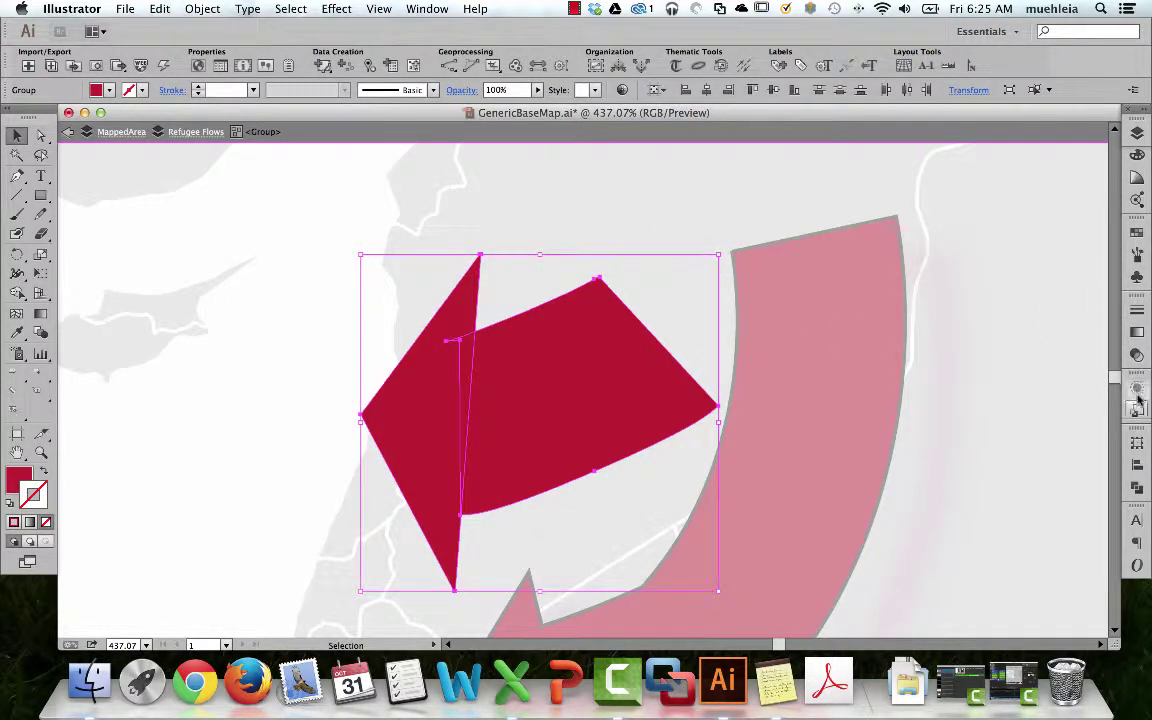
click(1137, 487)
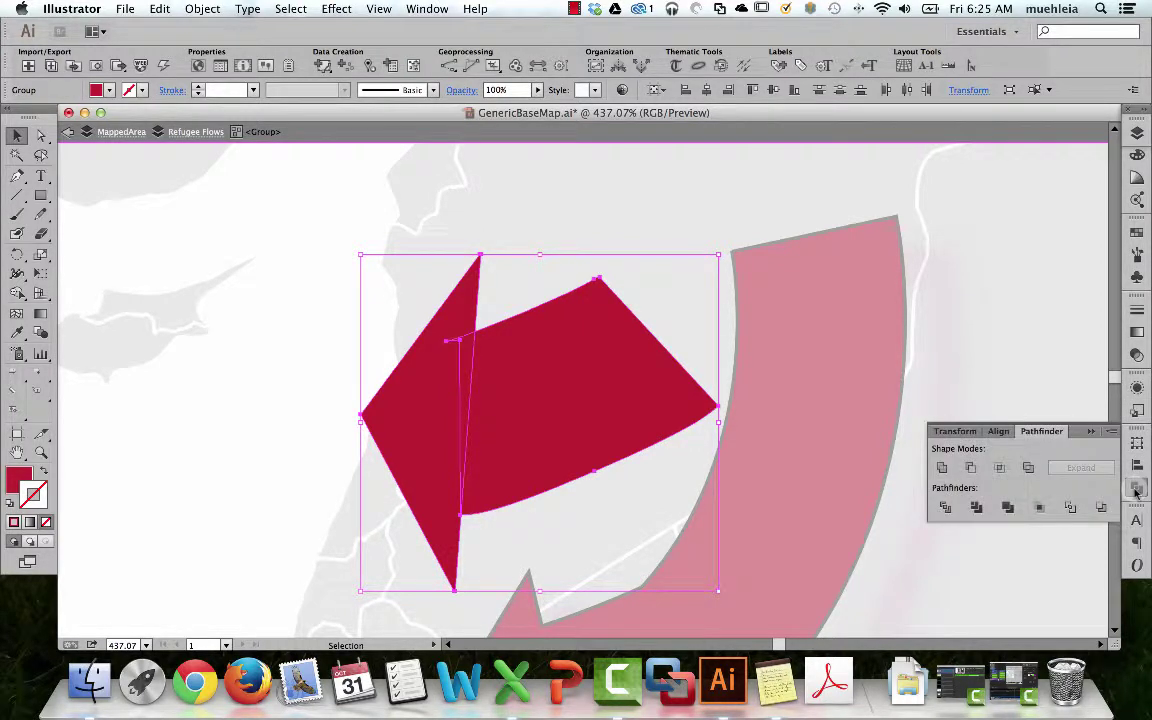
click(941, 467)
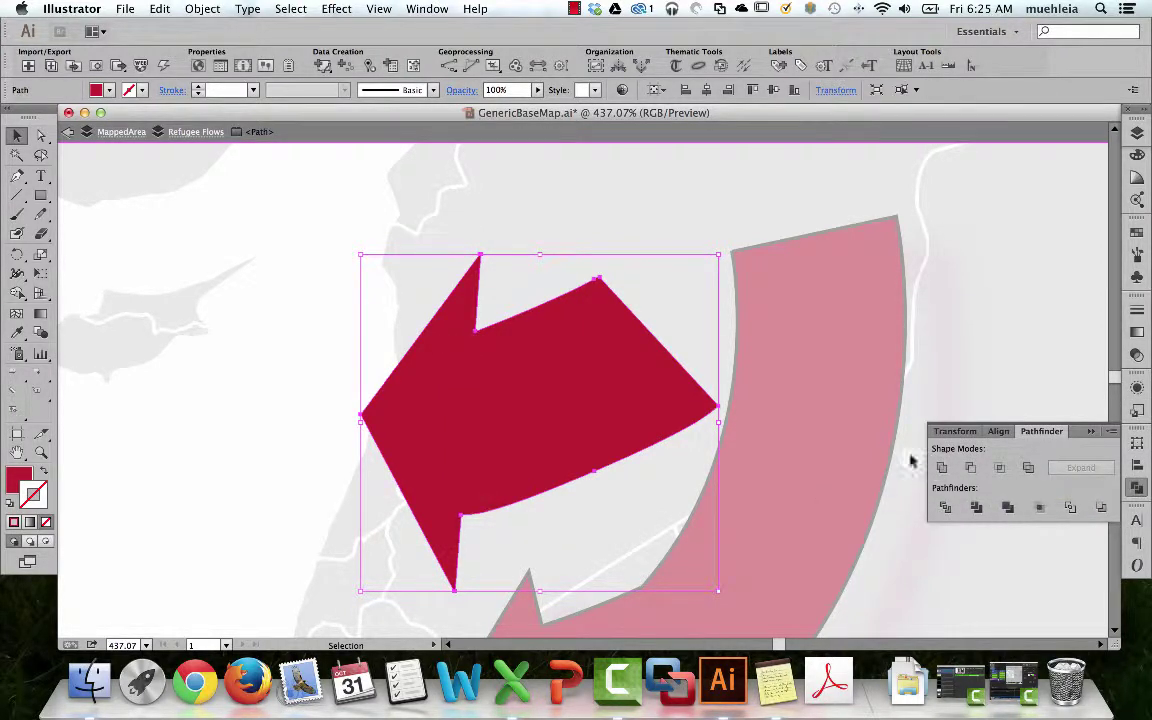
Apply the flow arrow graphic style to the united short arrow and exit isolation mode
click(535, 383)
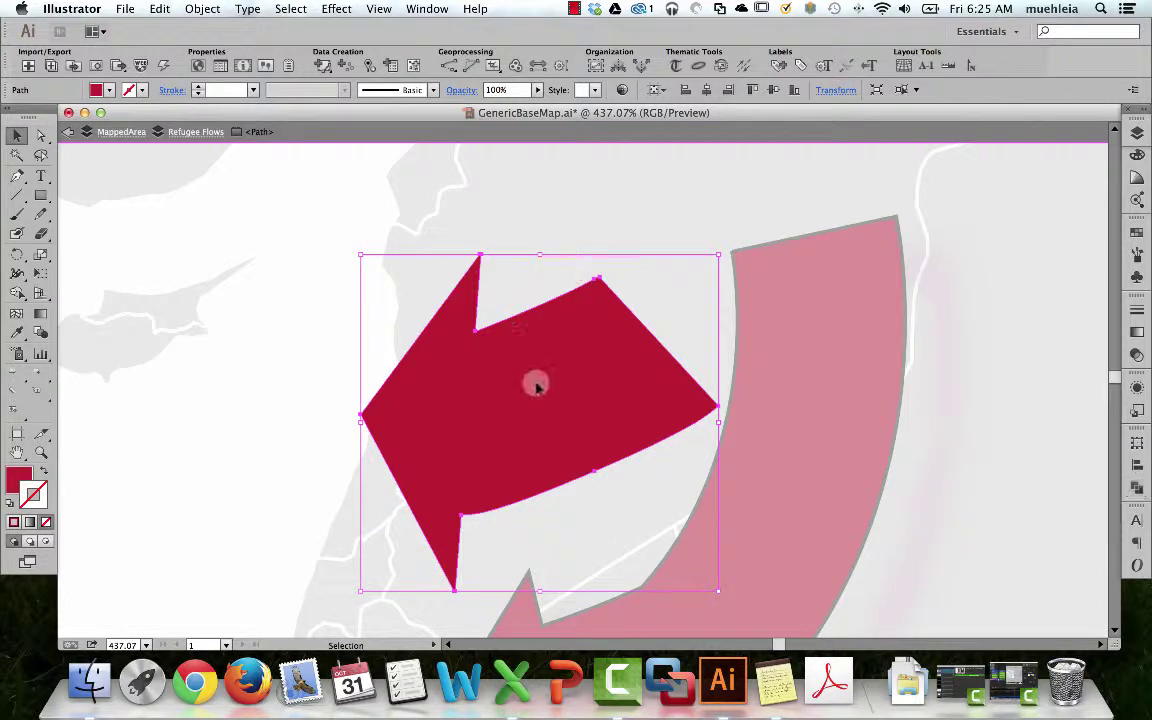
click(1137, 410)
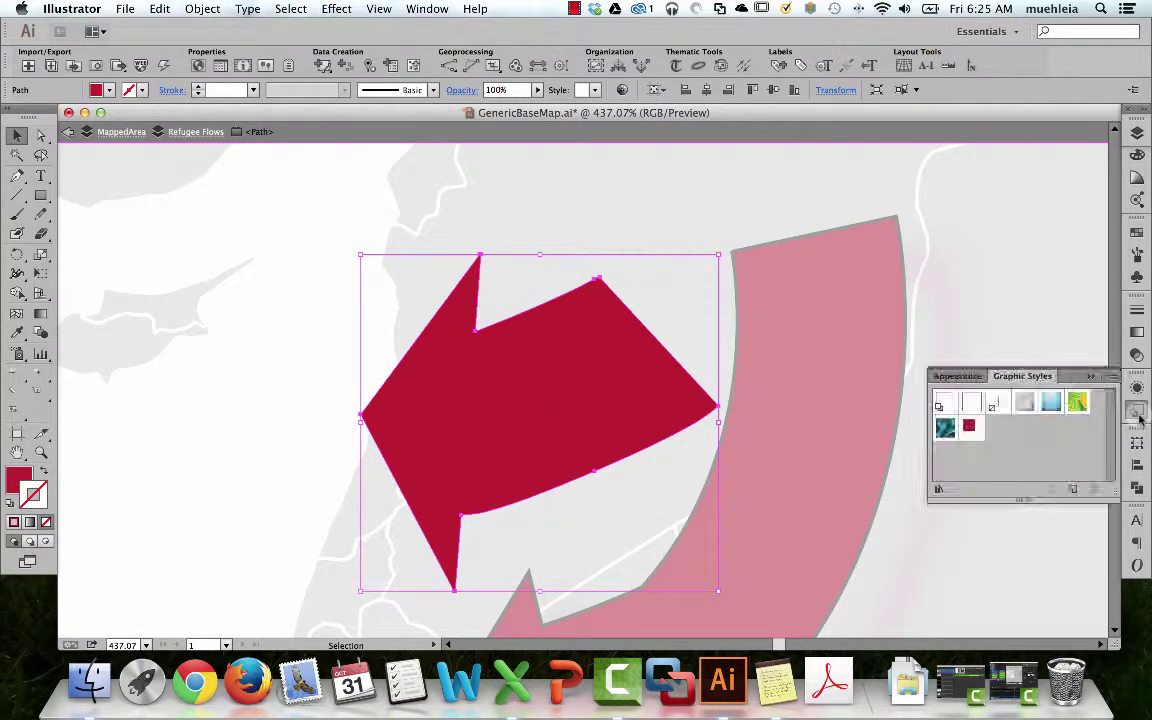
click(968, 430)
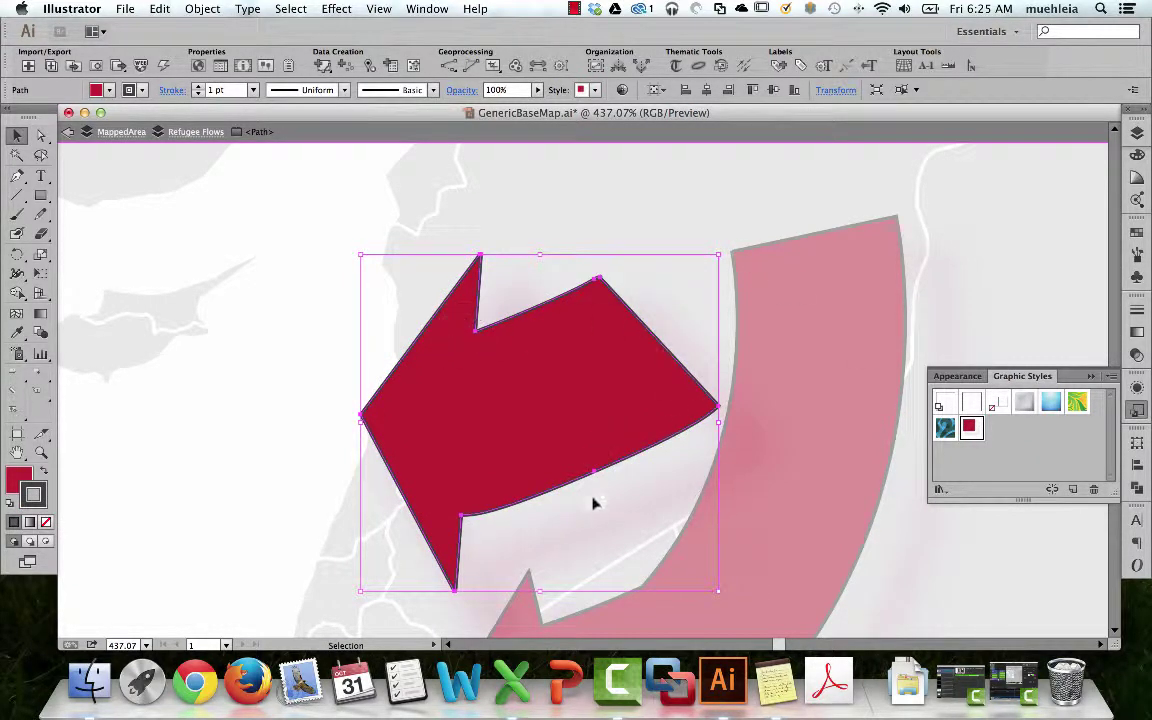
key(super+0)
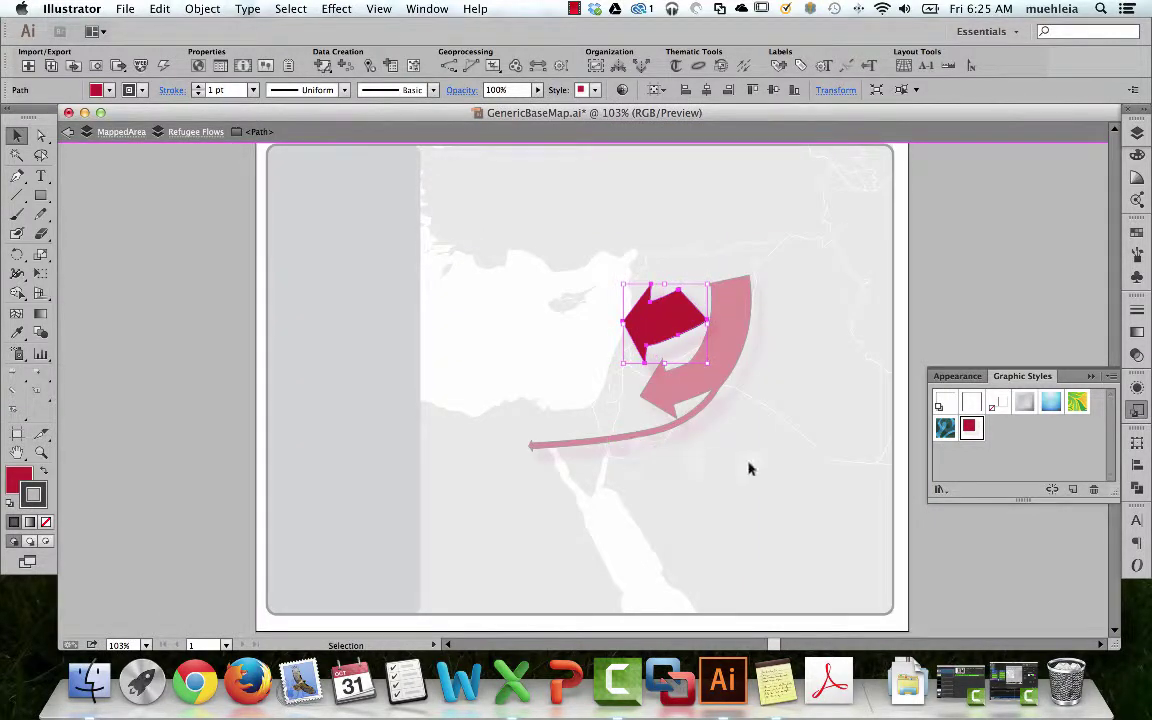
double_click(752, 465)
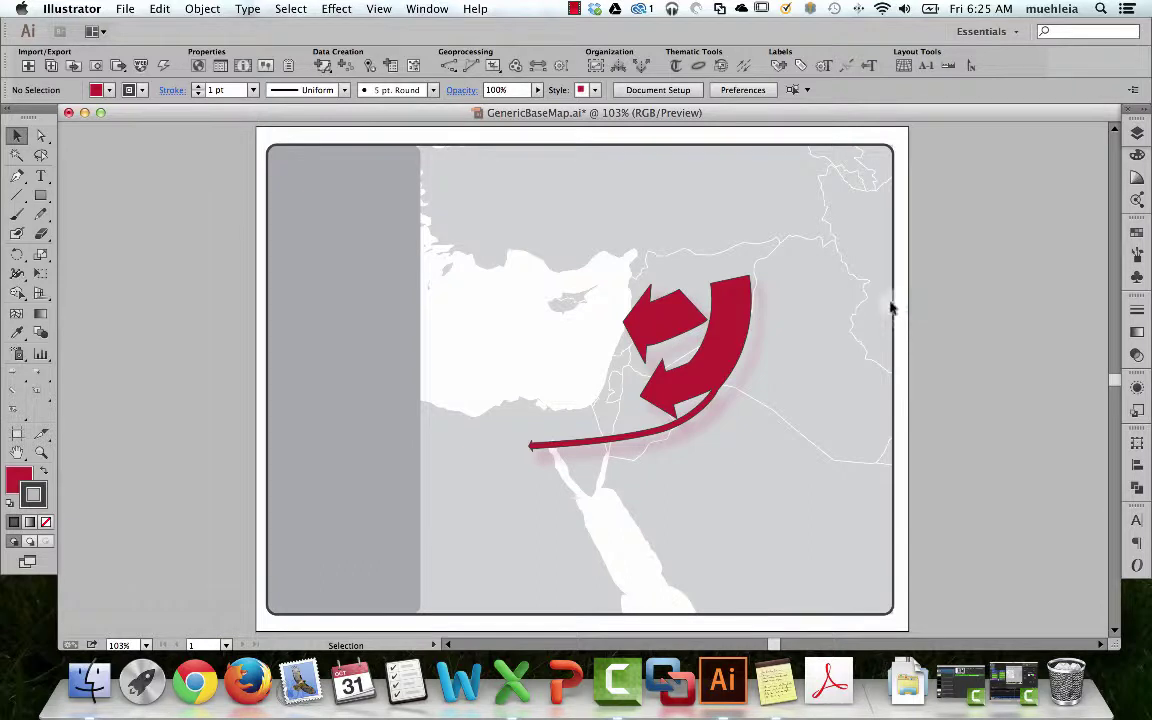
Review the stroke and fill attributes of the flow arrow style
click(735, 349)
click(1137, 410)
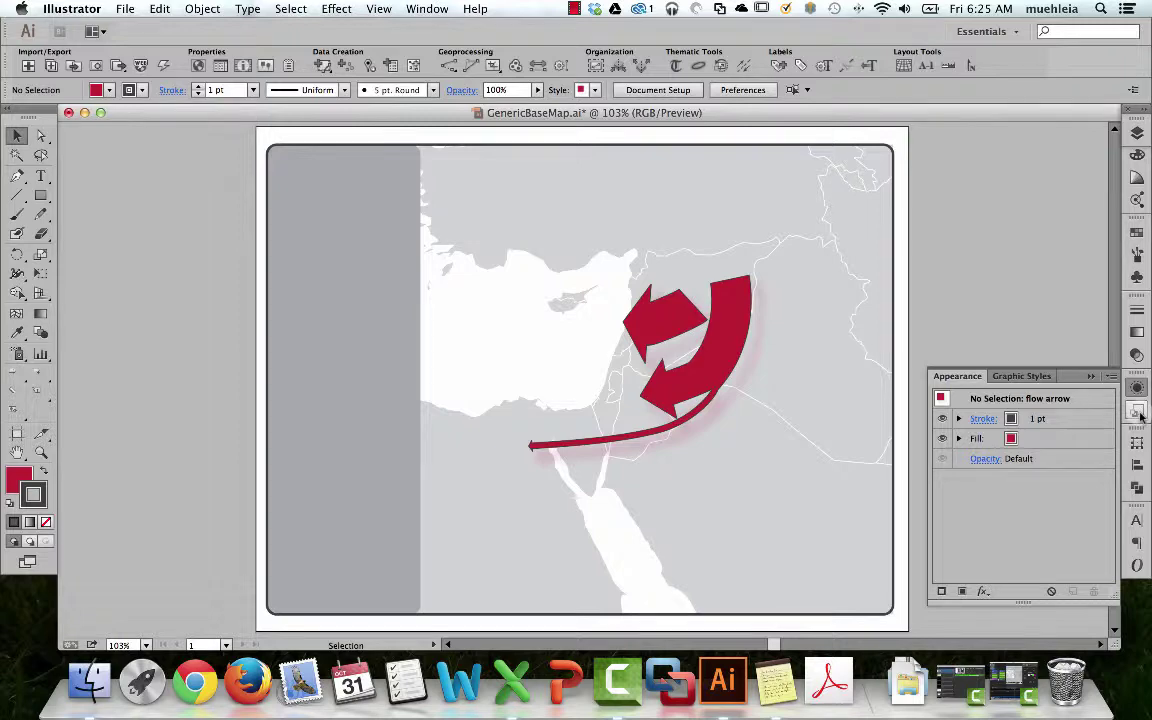
click(442, 342)
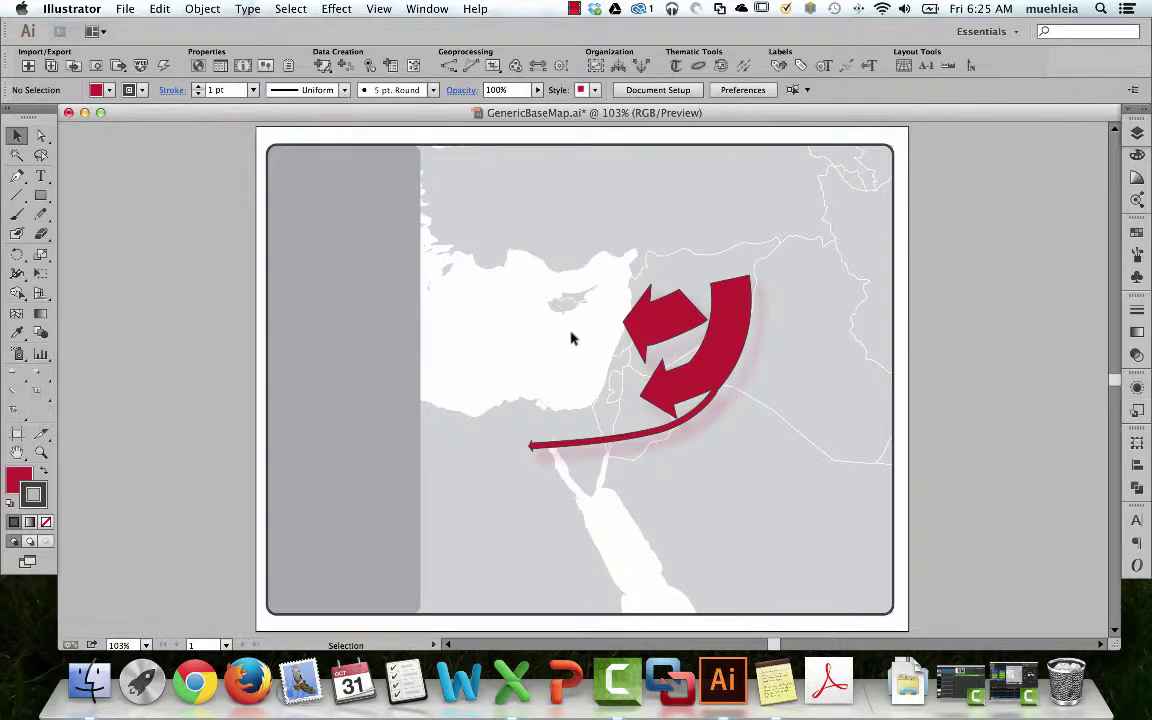
Switch to Notes, mark the "Using Appearance Panel to tweak the line characteristics" line with an X, and return to Illustrator
click(774, 655)
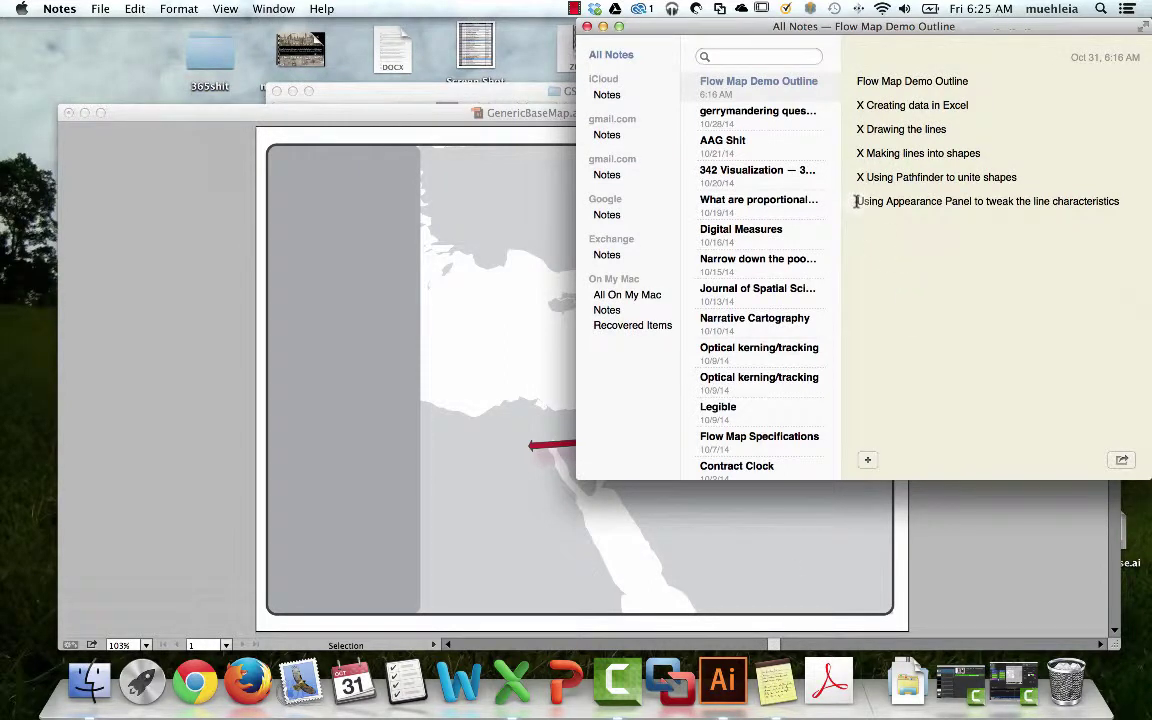
click(856, 201)
text(X)
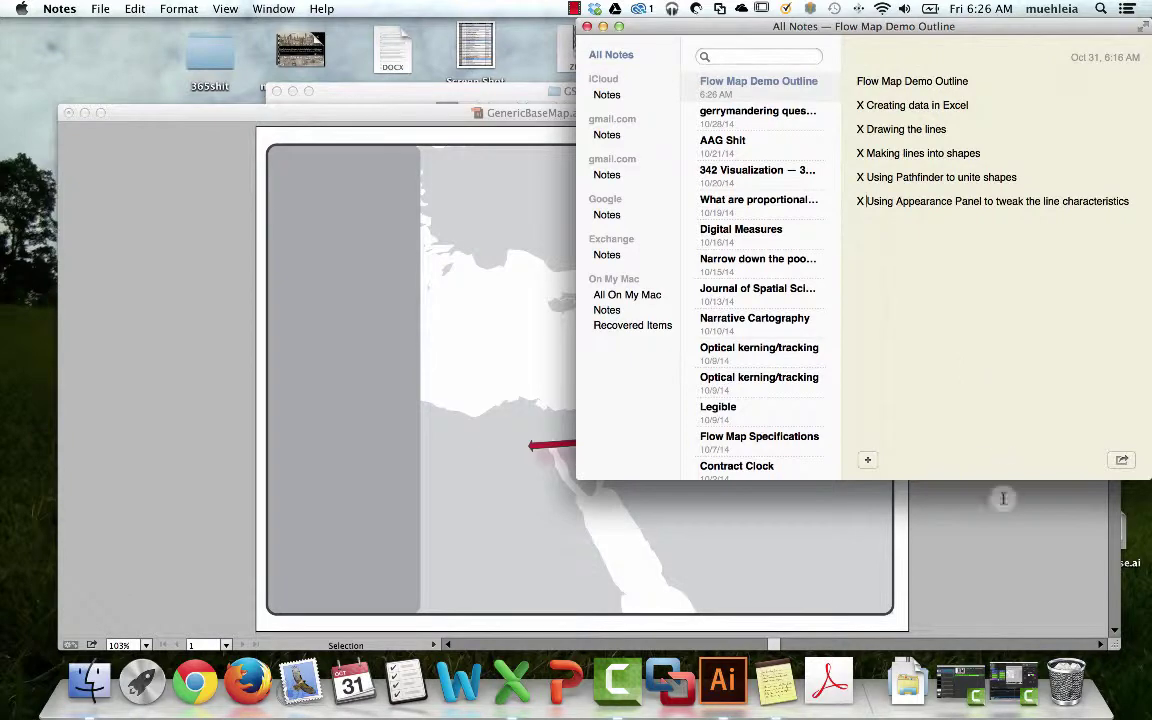
click(997, 548)
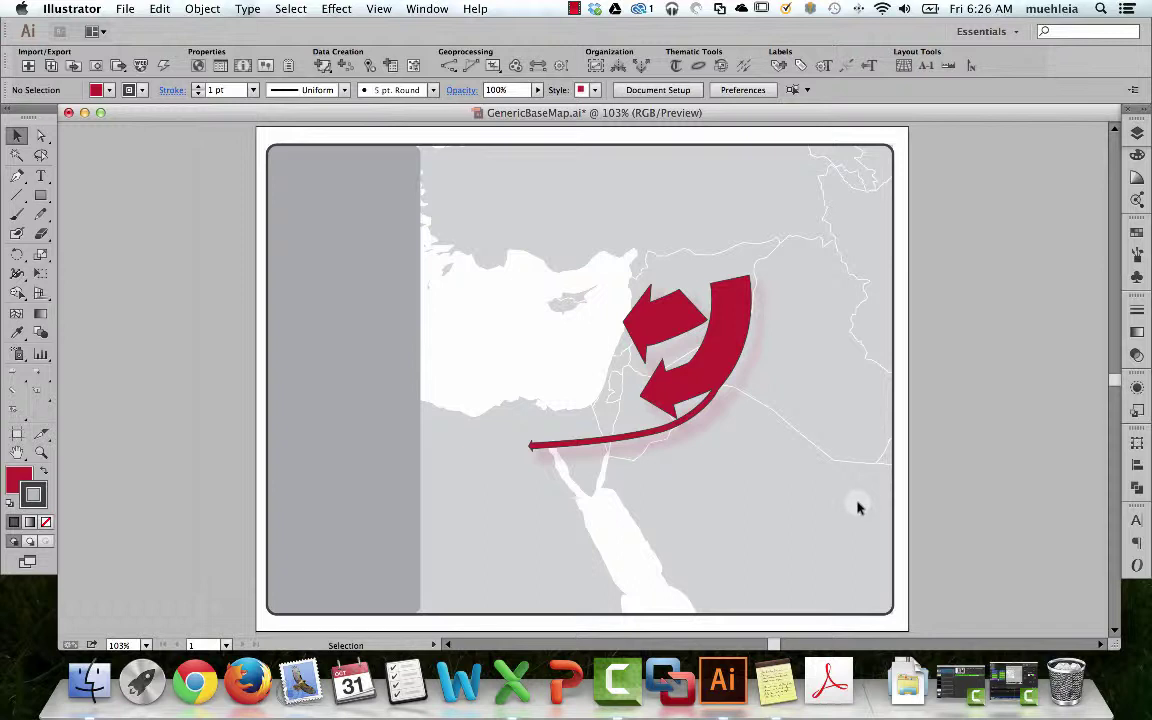
scroll(795, 465, right, 1)
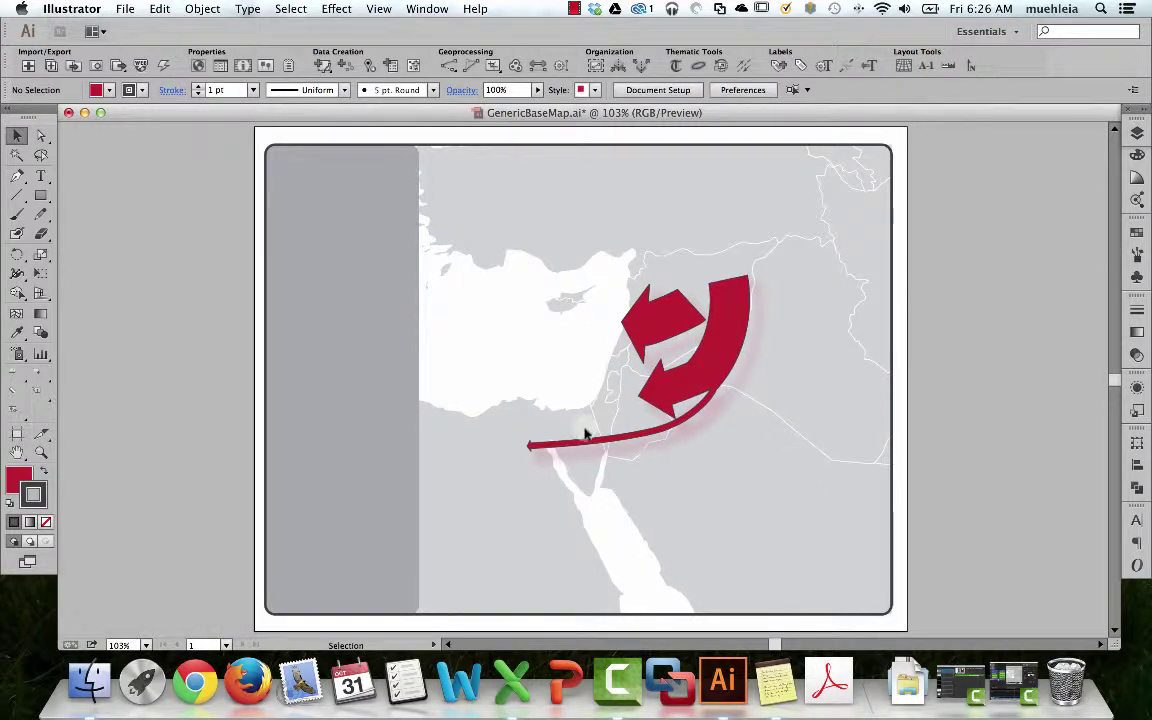
click(573, 8)
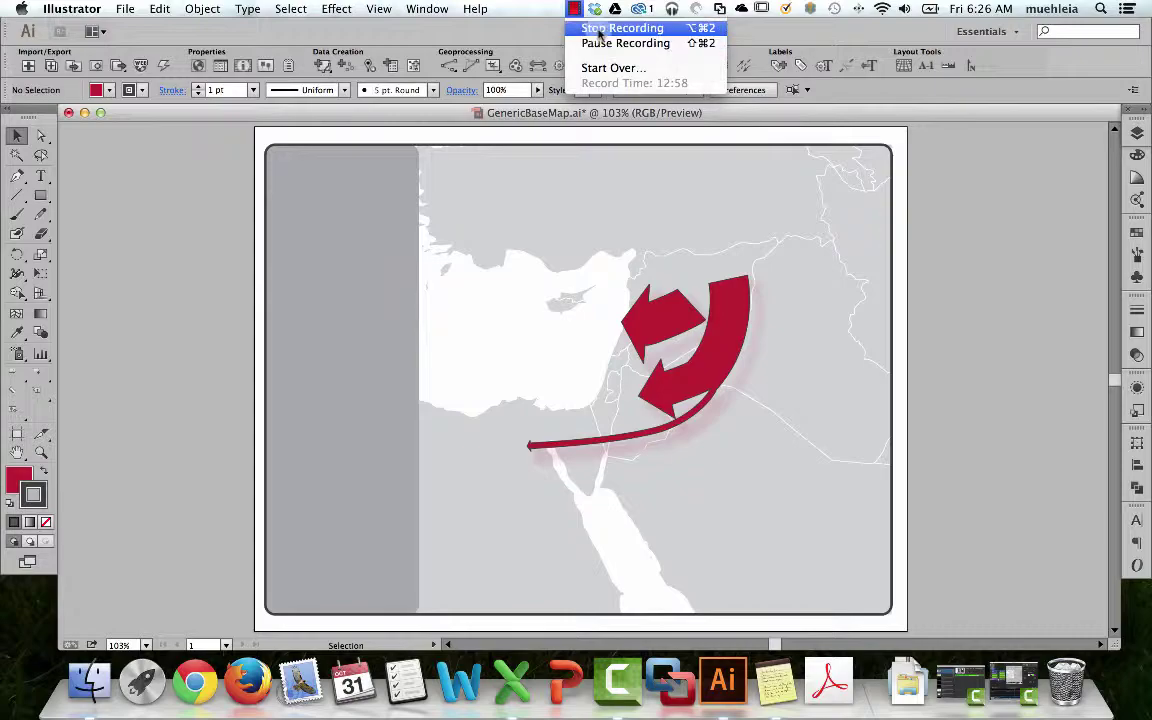